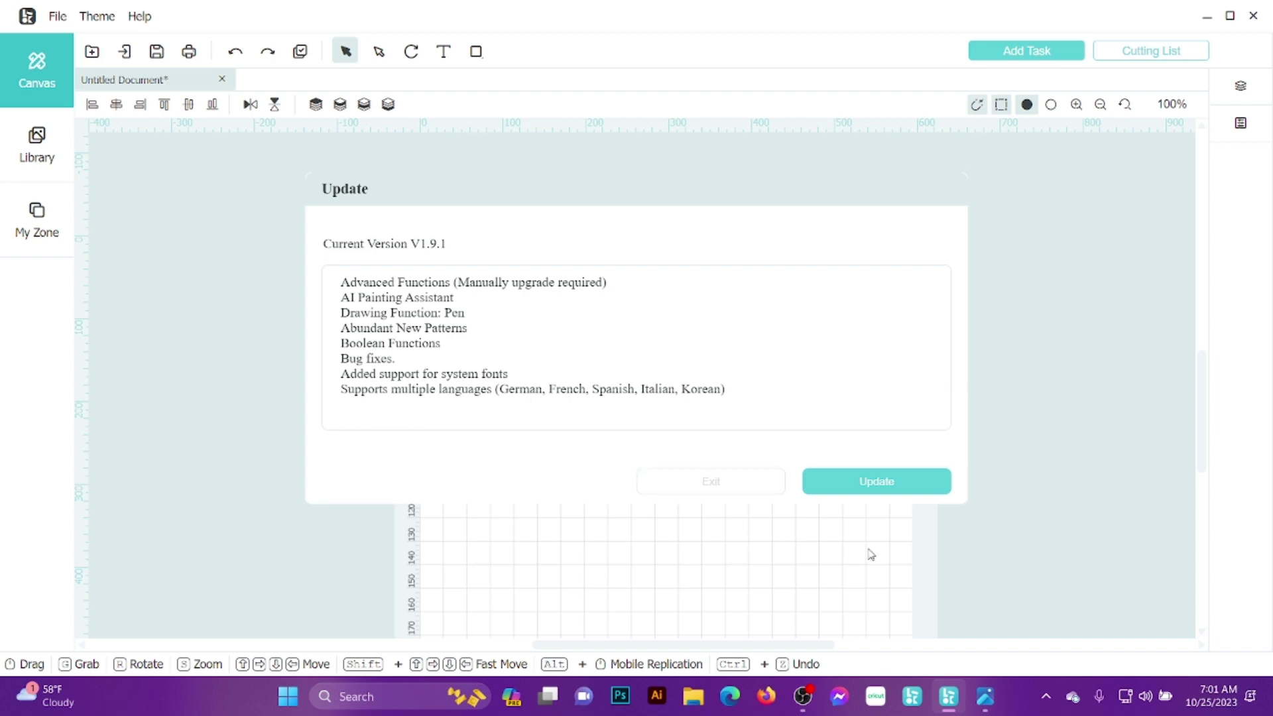
- Install the update, restart the app, and allow it and the driver service through the firewall
click(862, 487)
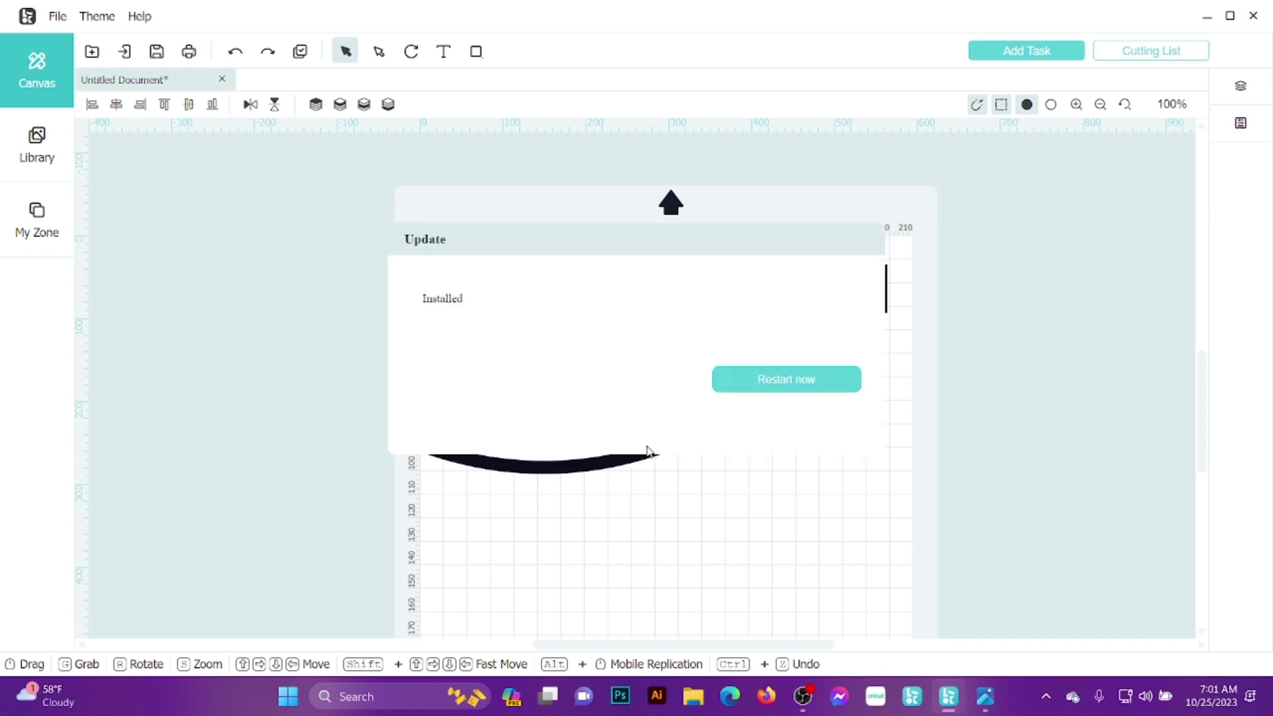
click(793, 385)
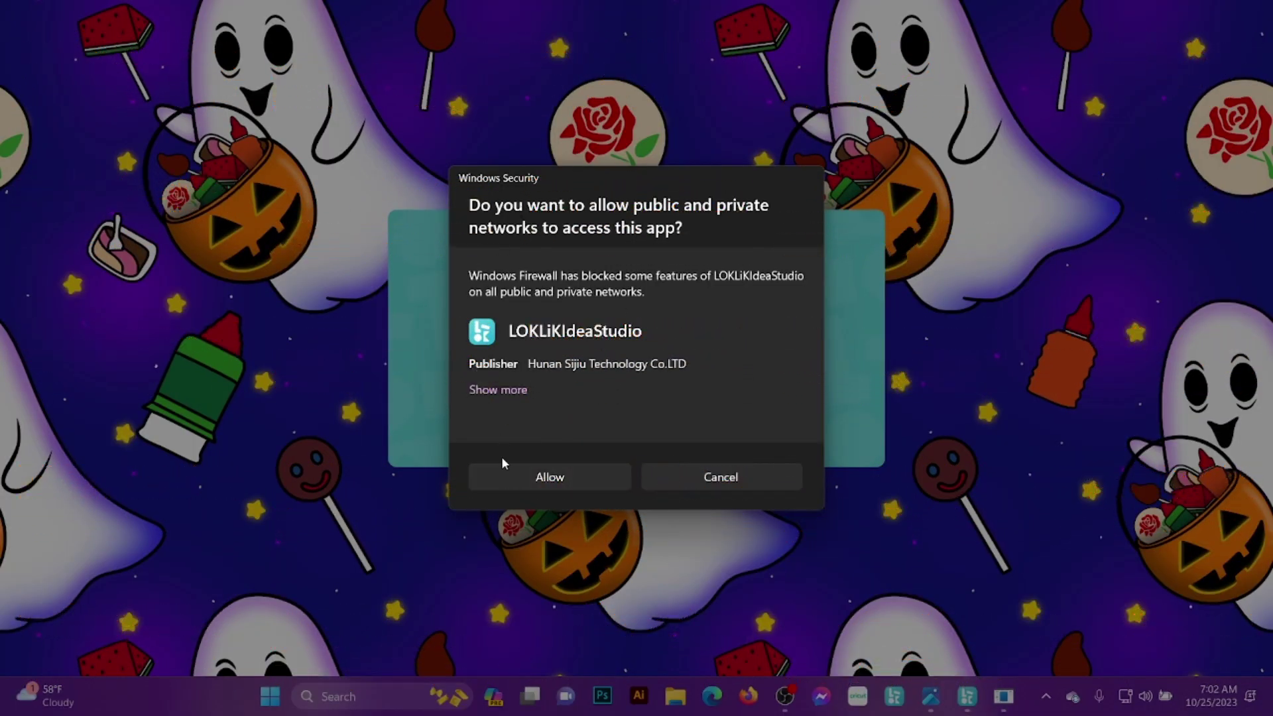
click(569, 479)
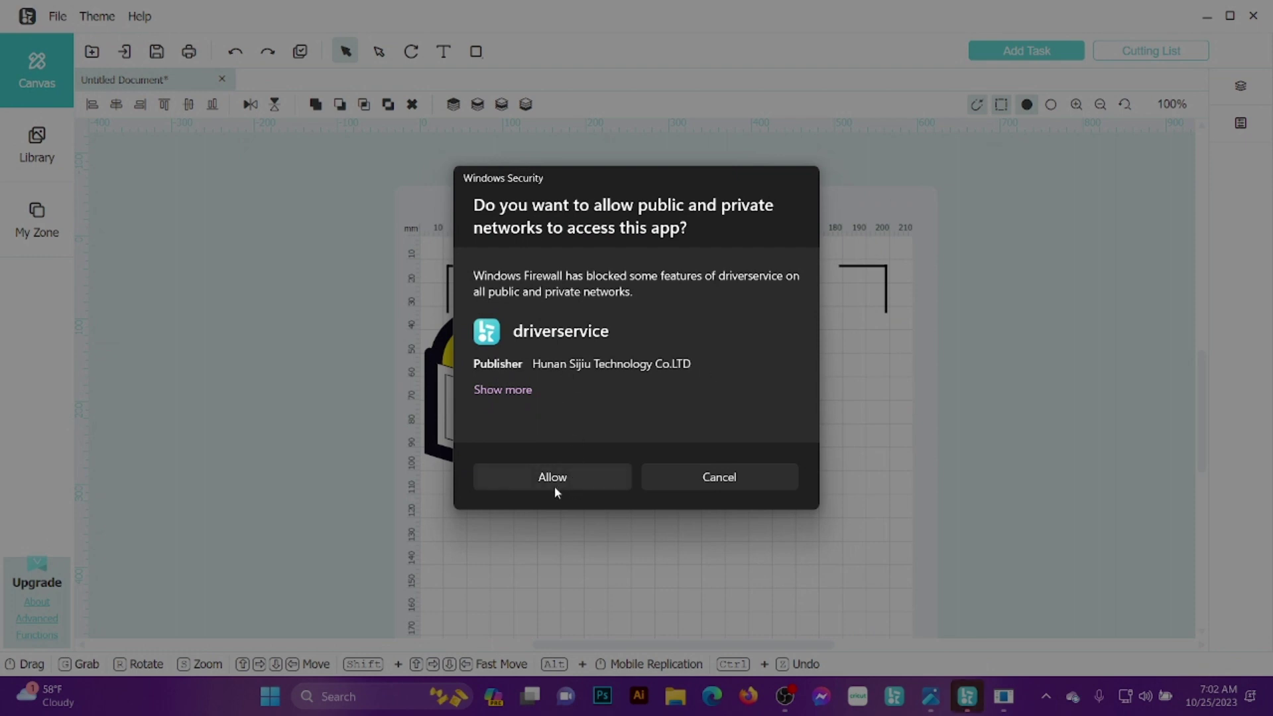
click(555, 484)
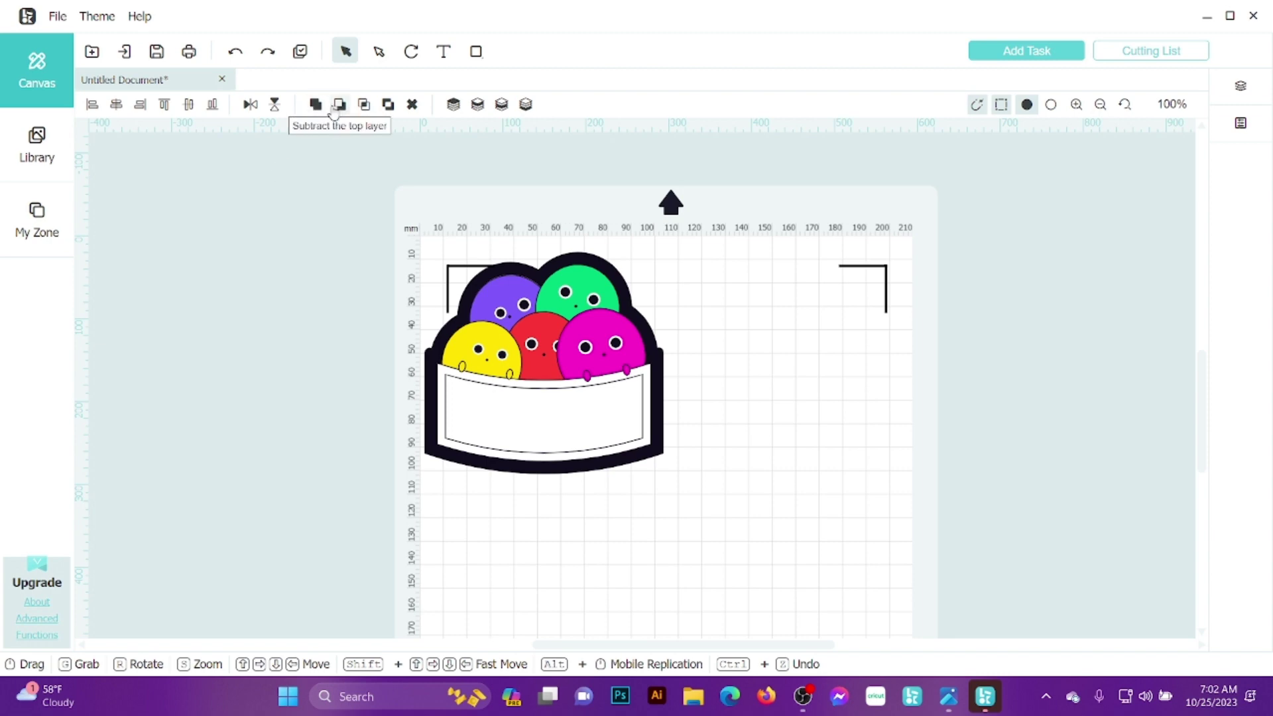
click(945, 701)
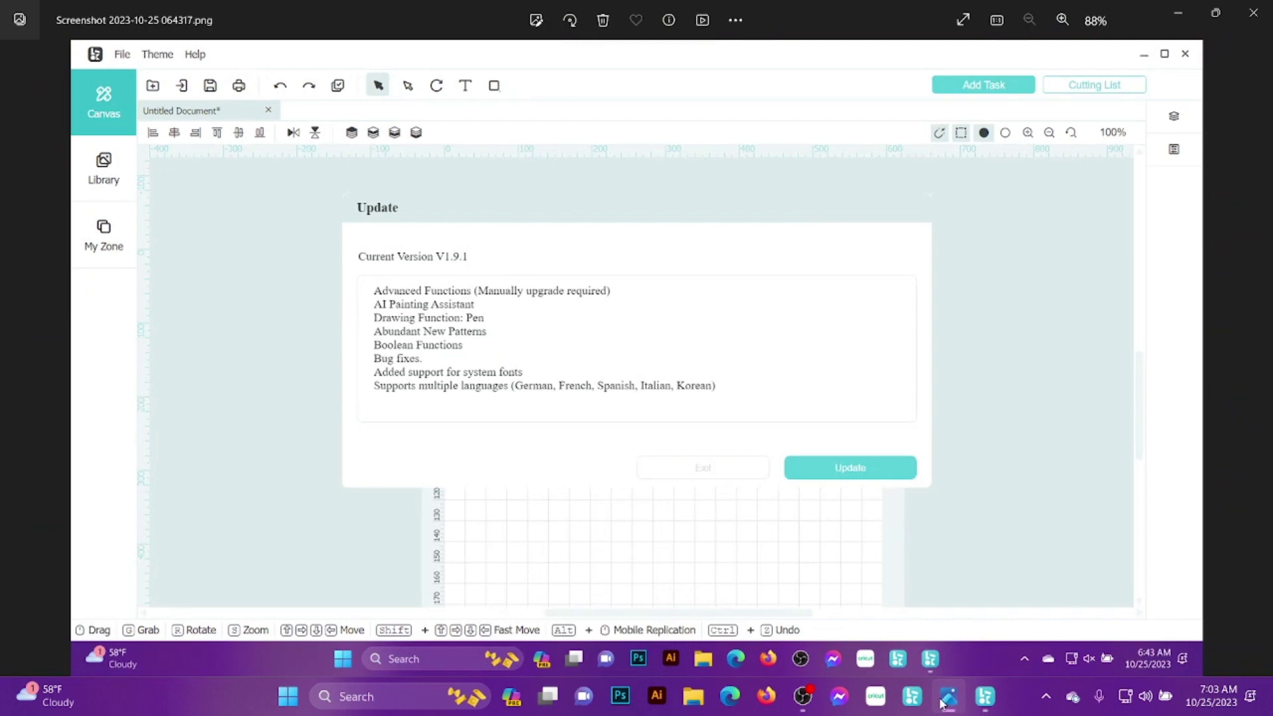
click(945, 701)
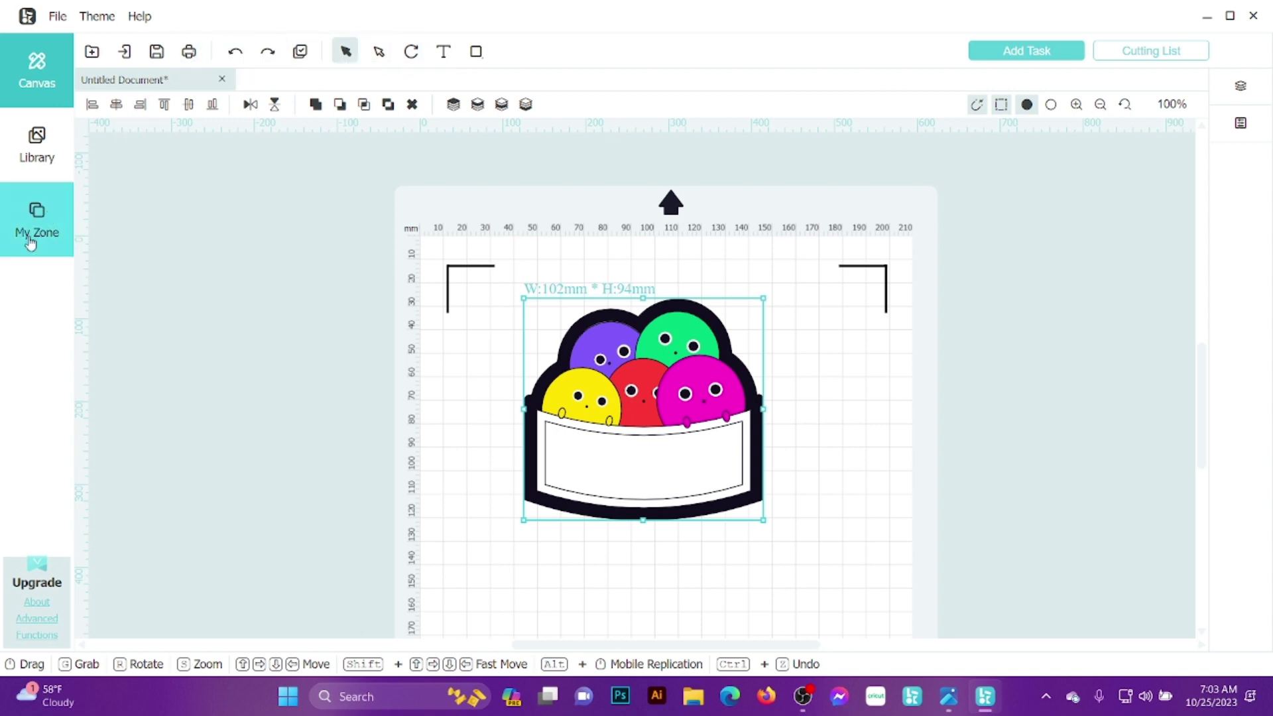
- Activate the free trial upgrade from the About Advanced Functions dialog
click(53, 635)
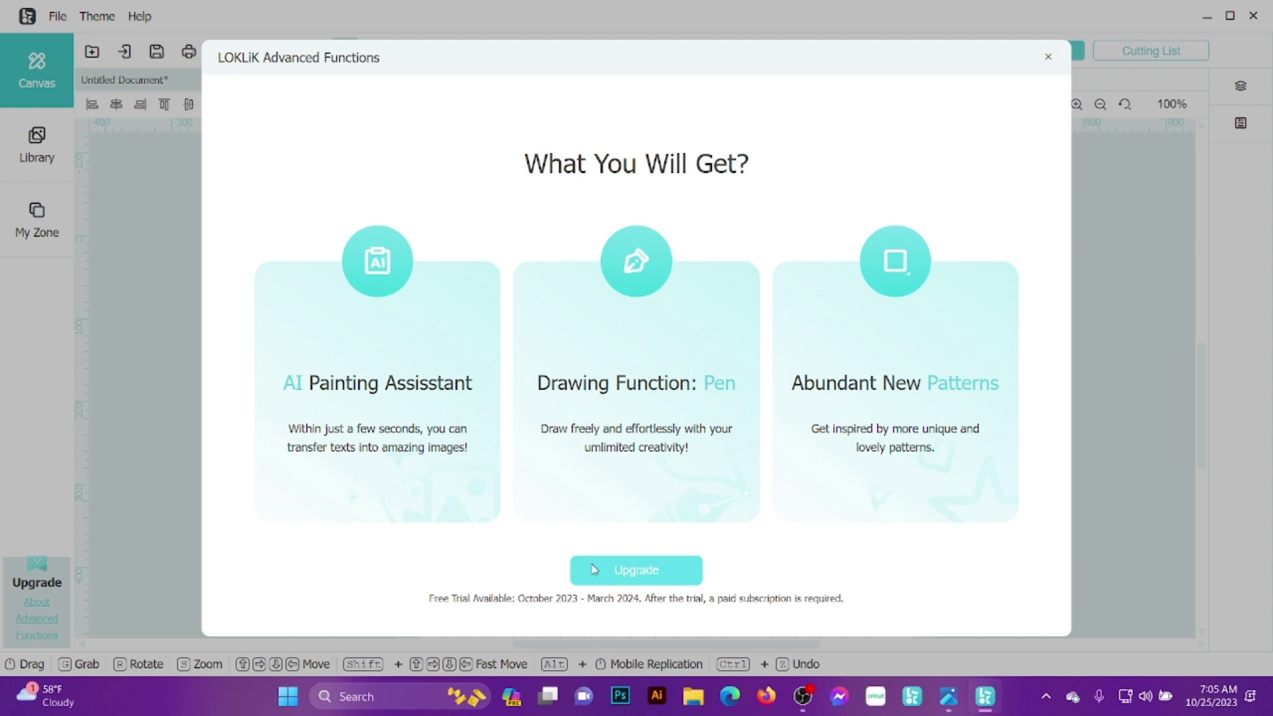
click(594, 569)
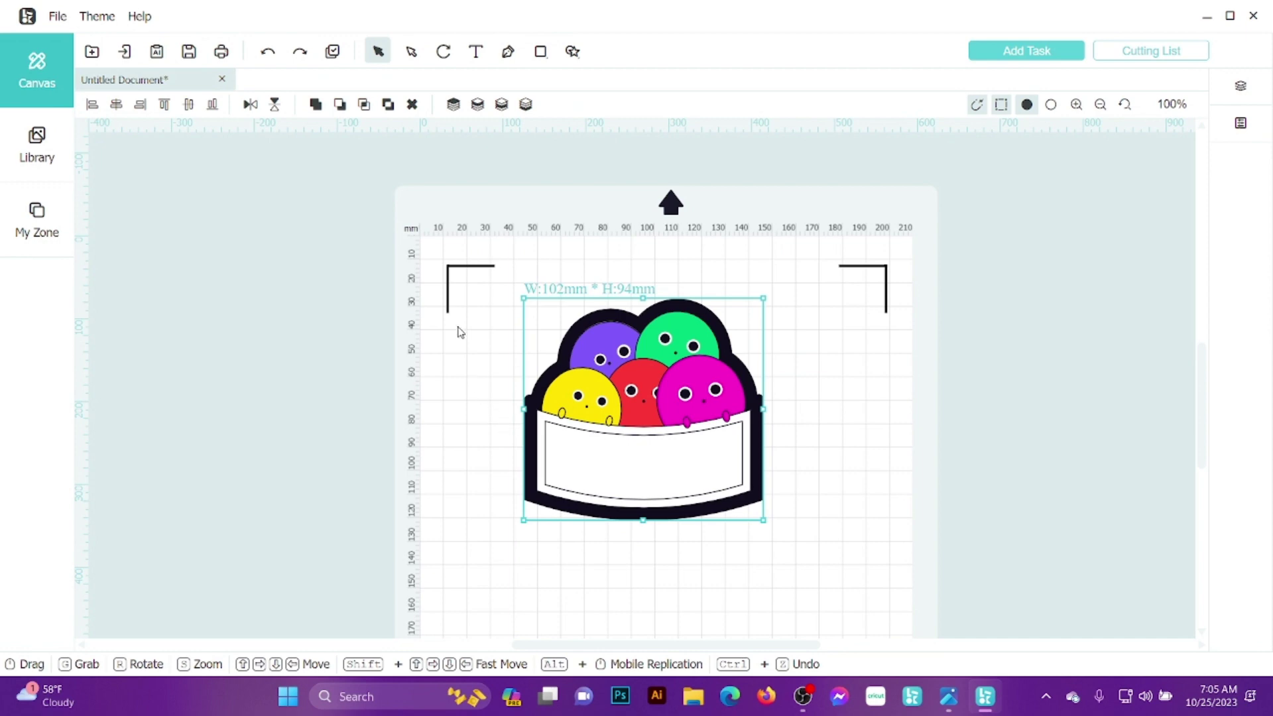
- Add a preset star, delete the basket sticker, and move the star to the upper left
click(572, 51)
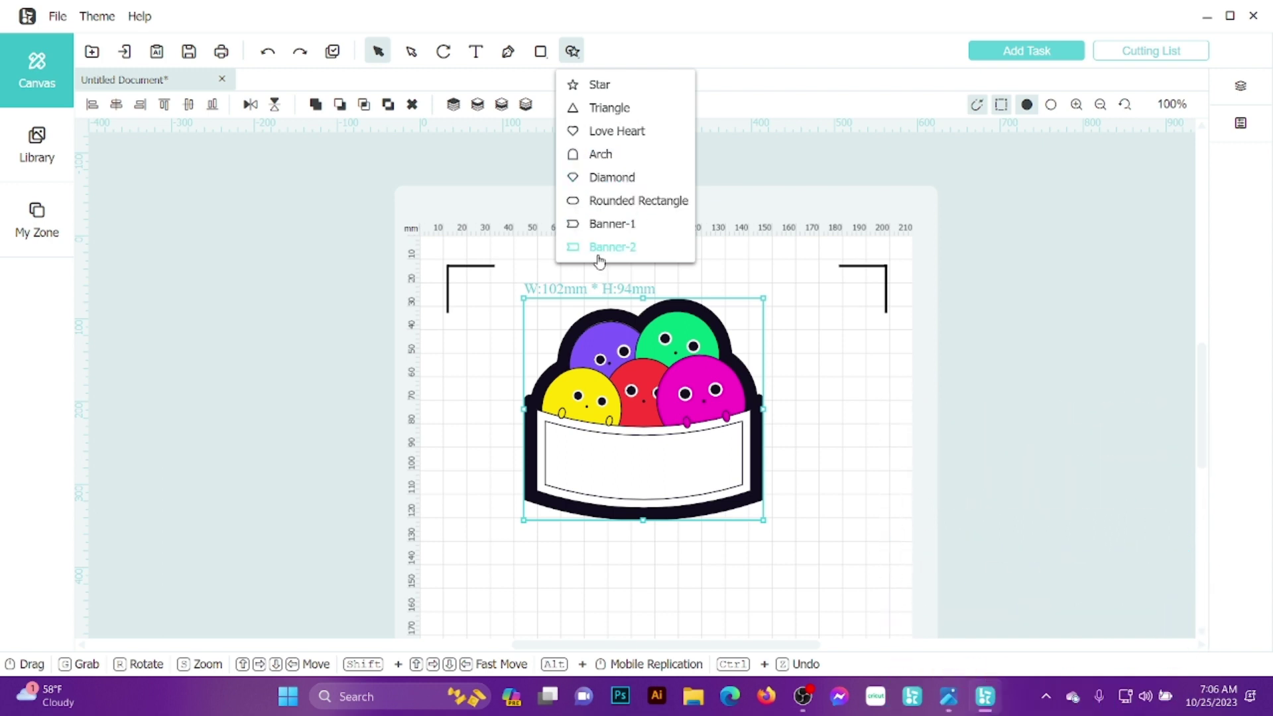
click(603, 86)
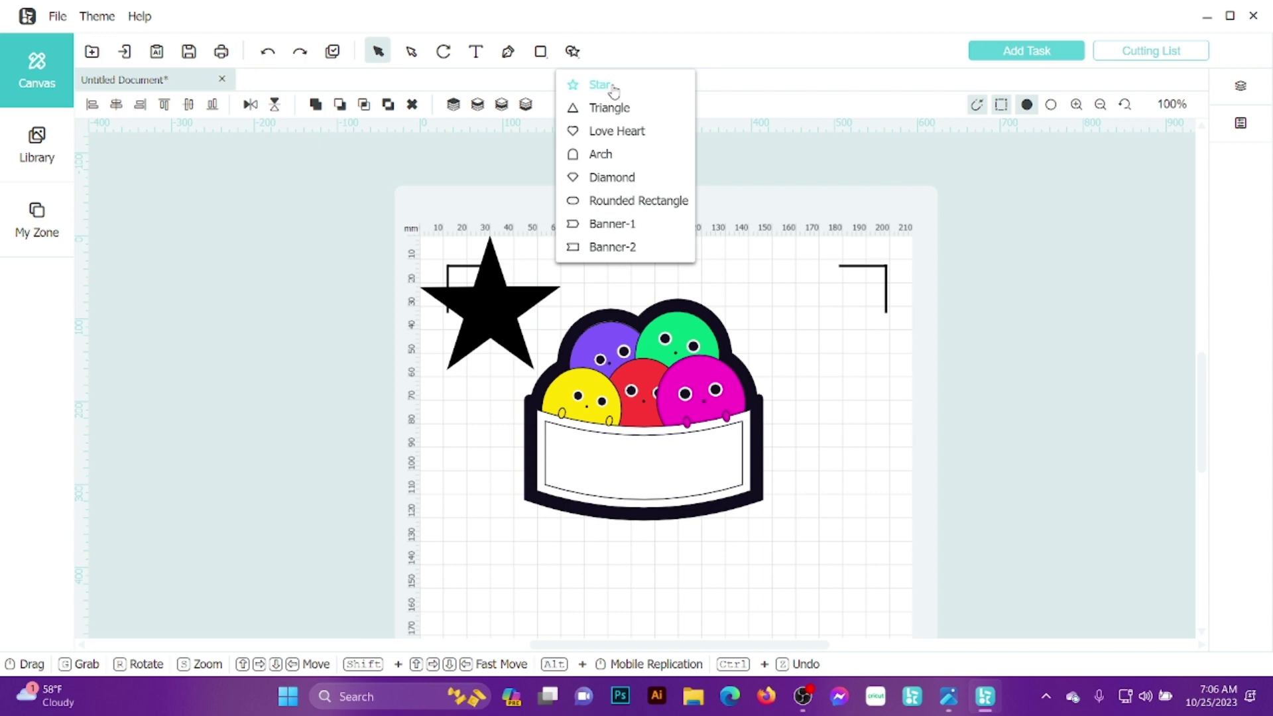
drag(482, 317, 642, 530)
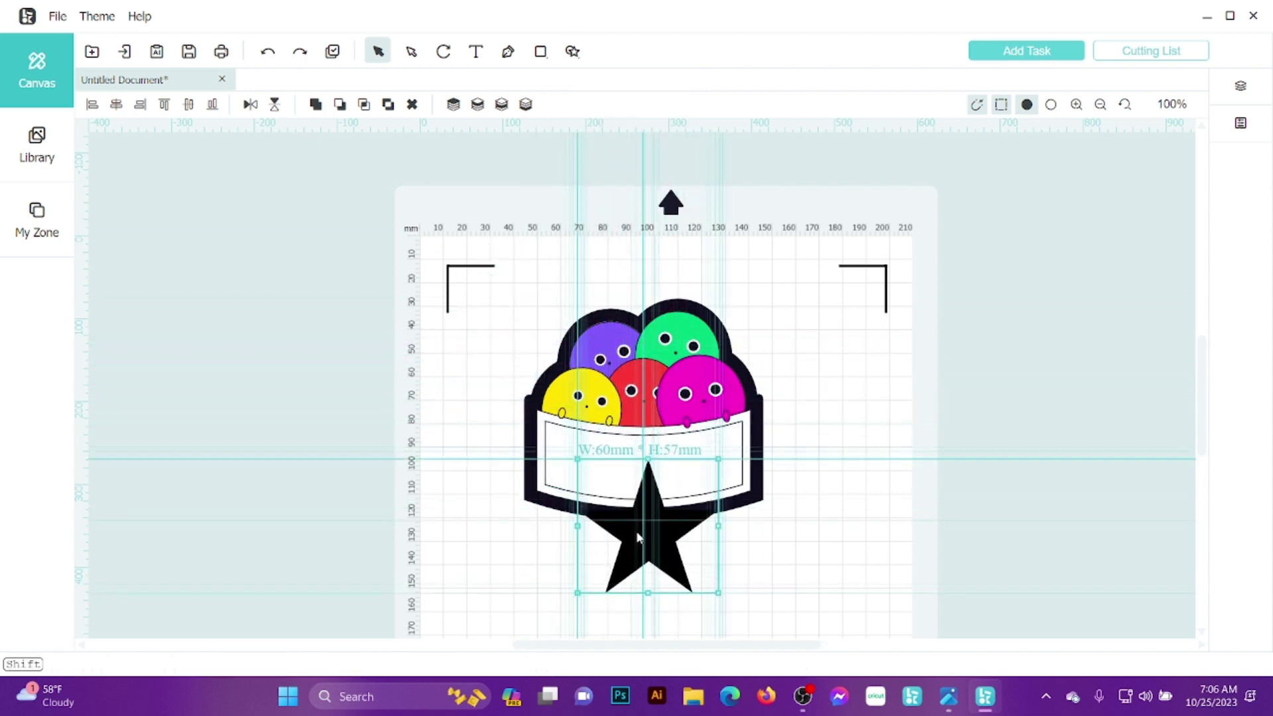
click(681, 384)
key(Delete)
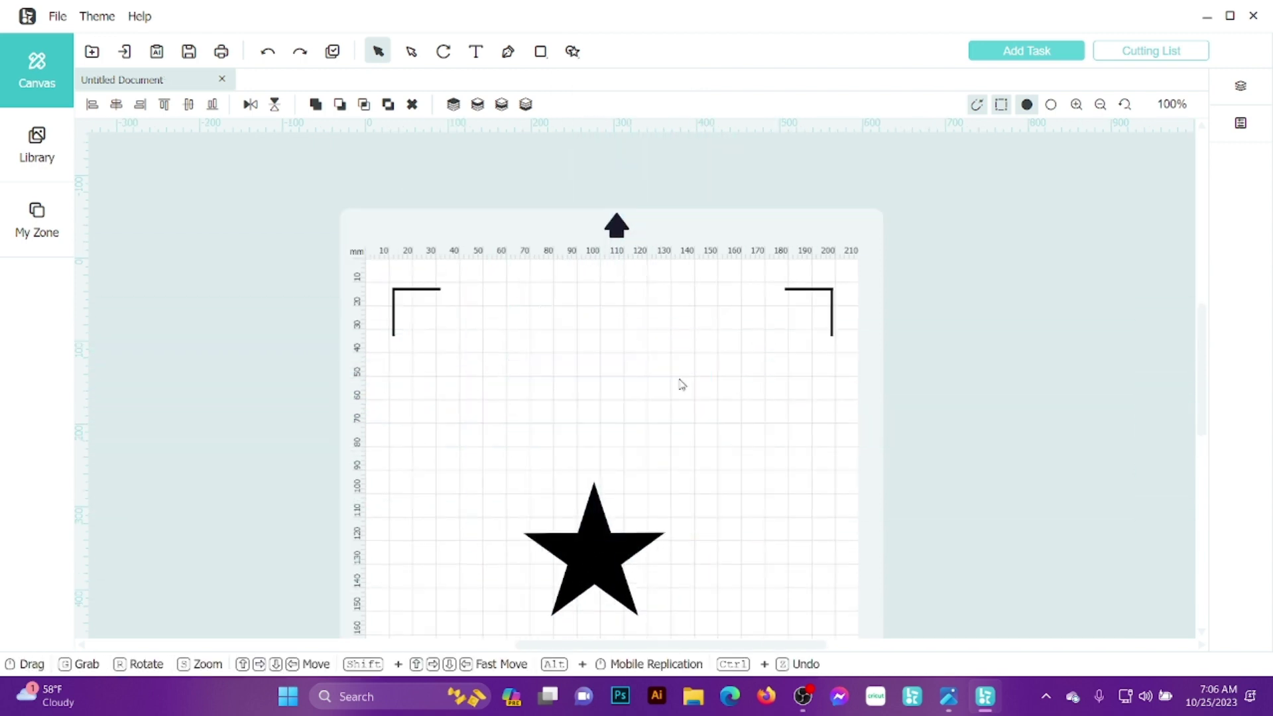
click(582, 605)
drag(581, 604, 481, 434)
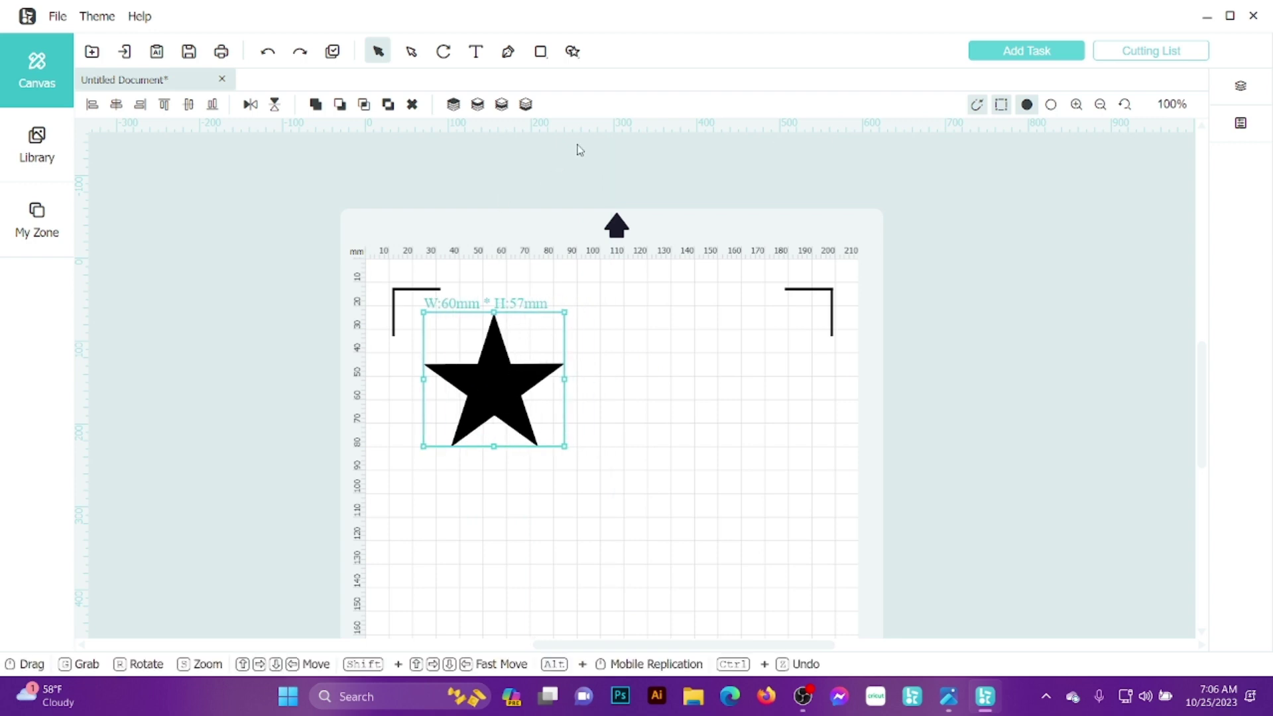
- Add preset triangle, heart and arch shapes, arranging them with the star in a two-by-two grid
click(572, 51)
click(603, 108)
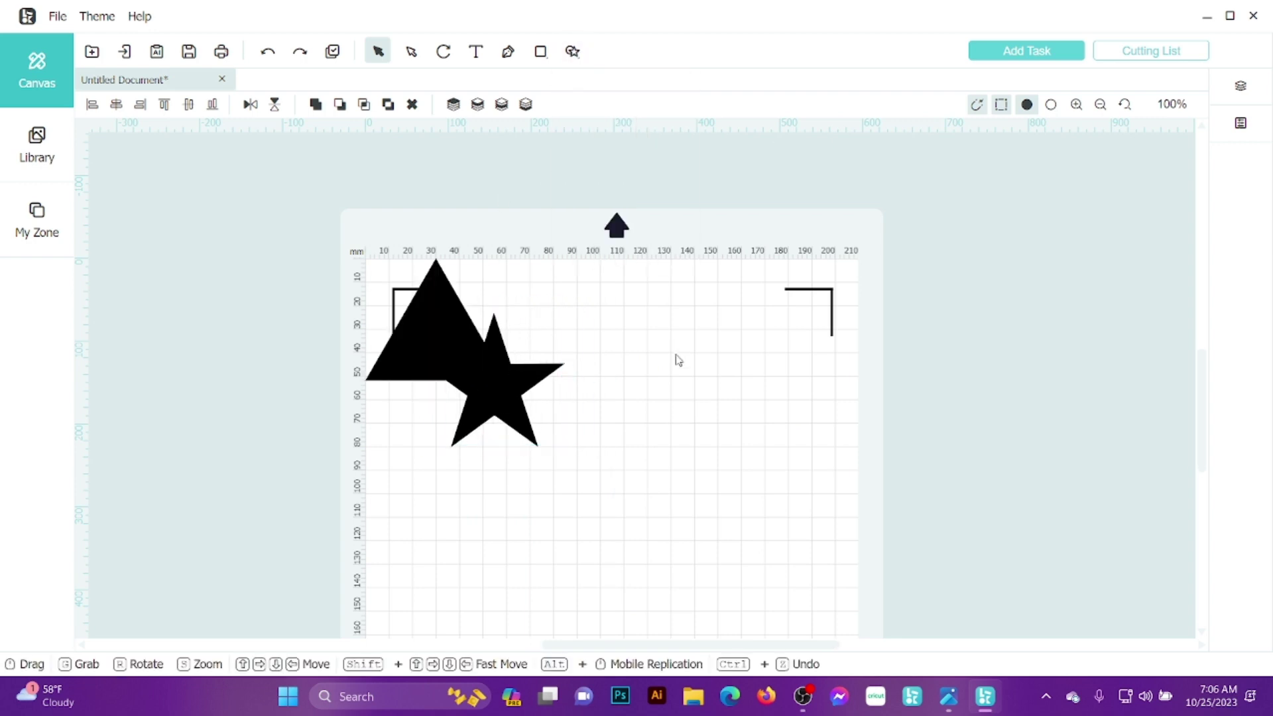
drag(446, 336, 675, 410)
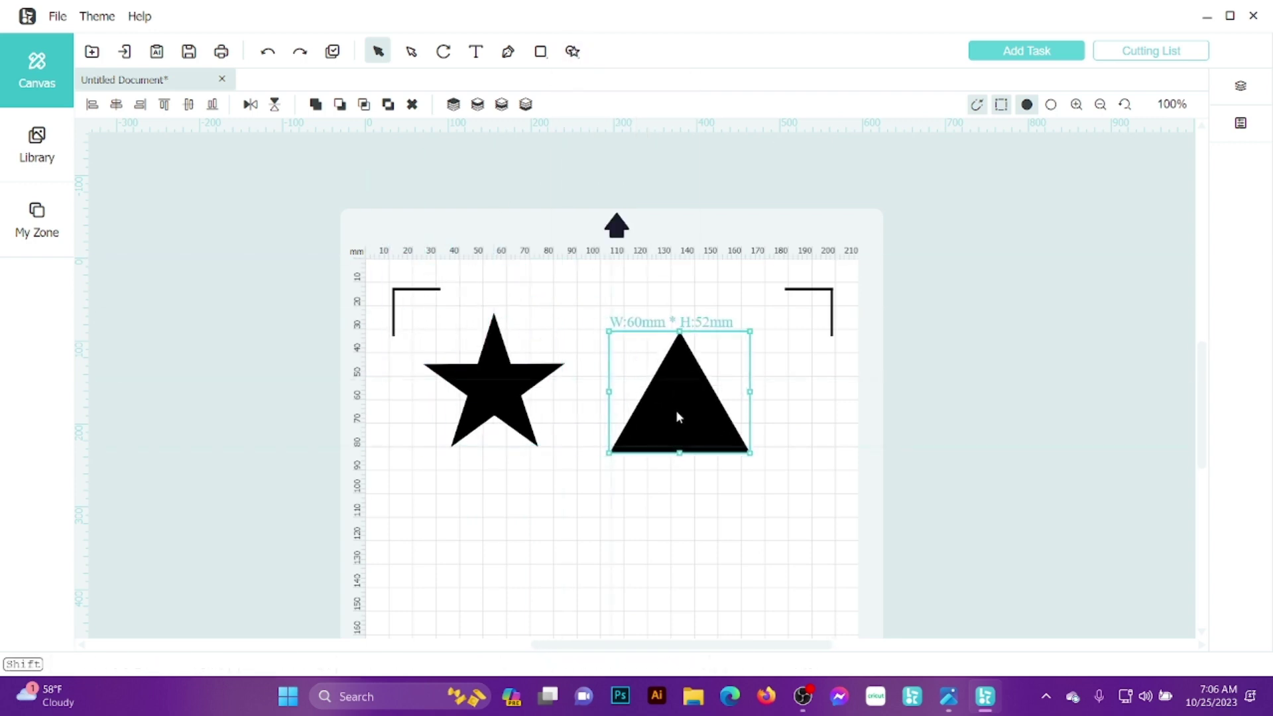
click(573, 51)
click(604, 131)
drag(428, 308, 496, 527)
click(572, 51)
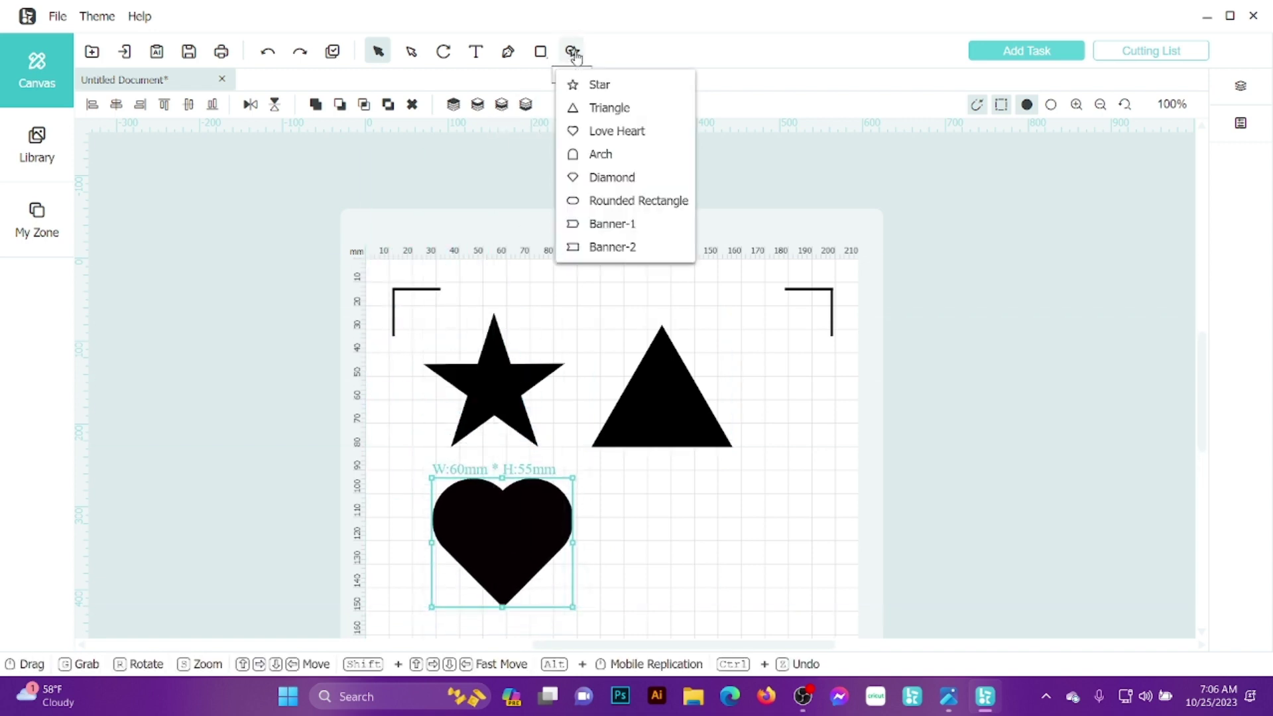
click(601, 154)
drag(486, 284, 703, 516)
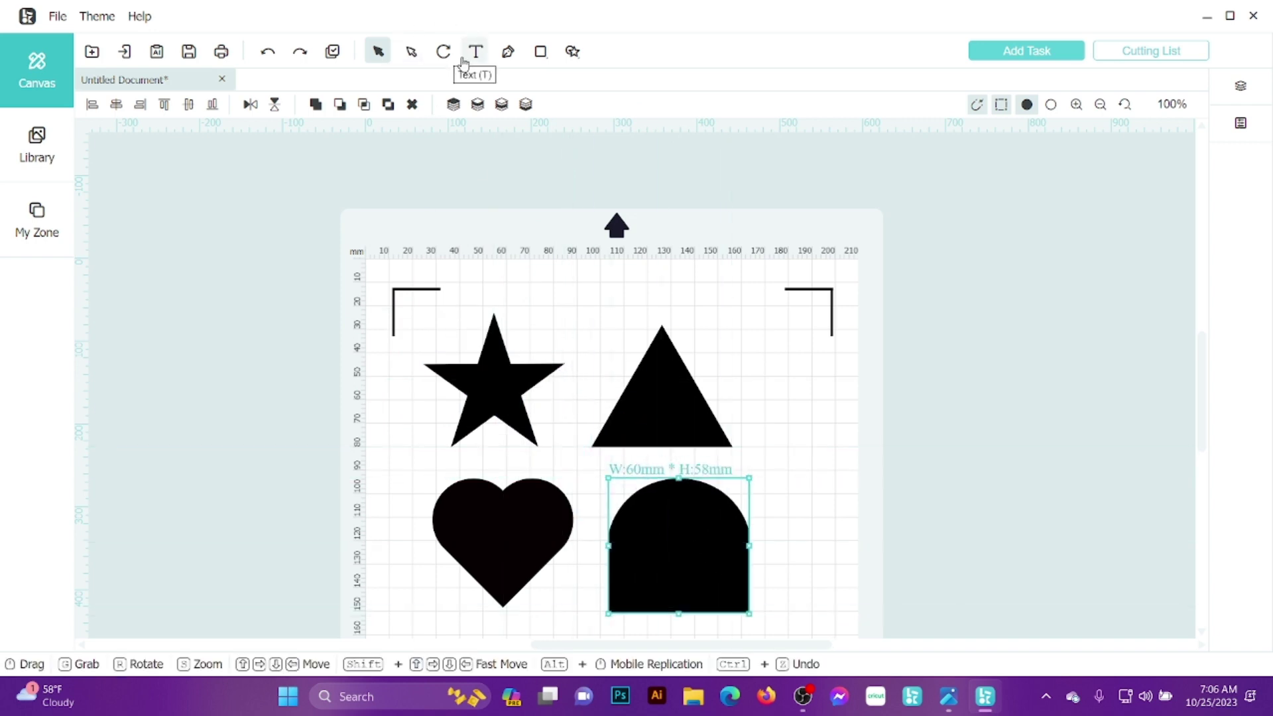
scroll(657, 232, down, 2)
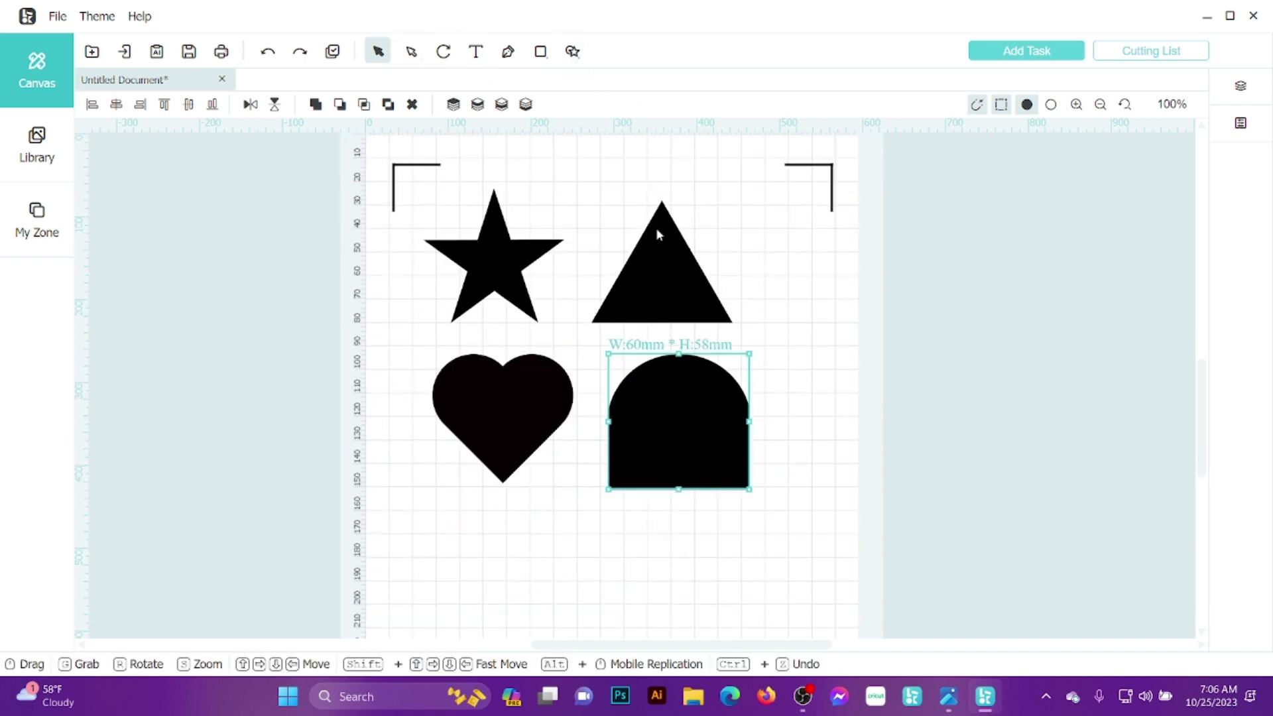
scroll(659, 234, down, 2)
scroll(640, 302, up, 1)
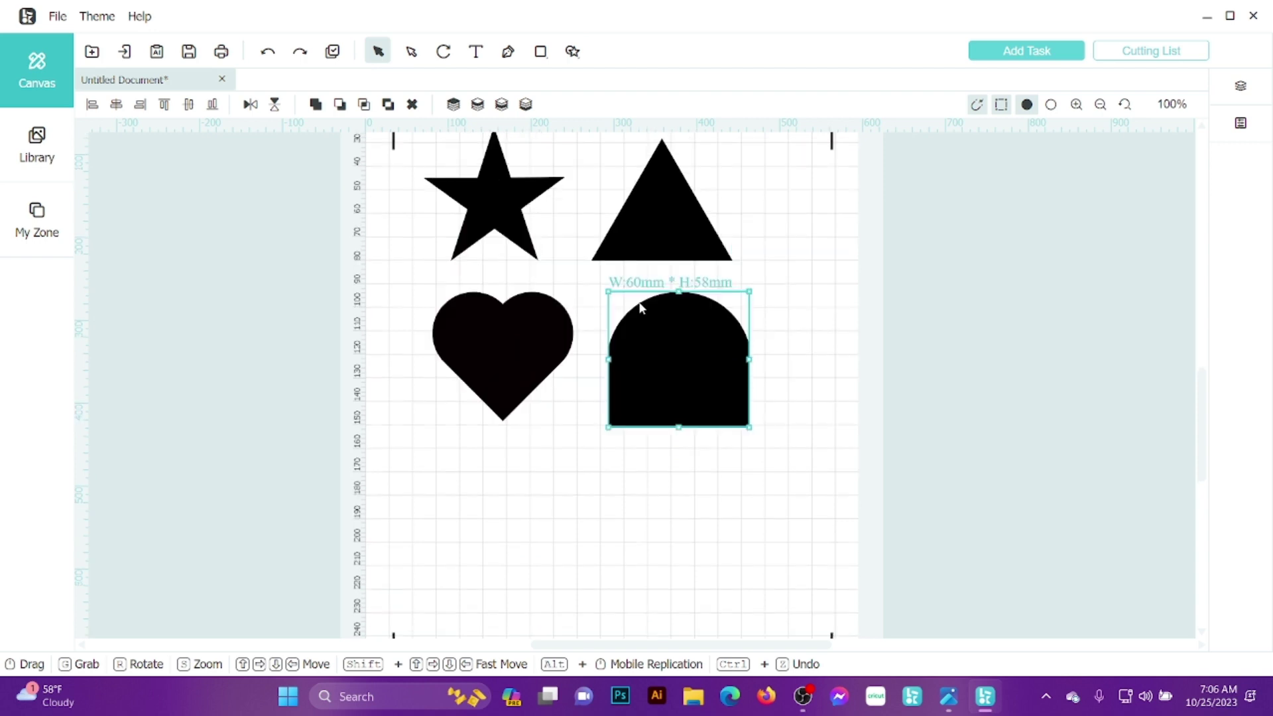
scroll(640, 307, up, 1)
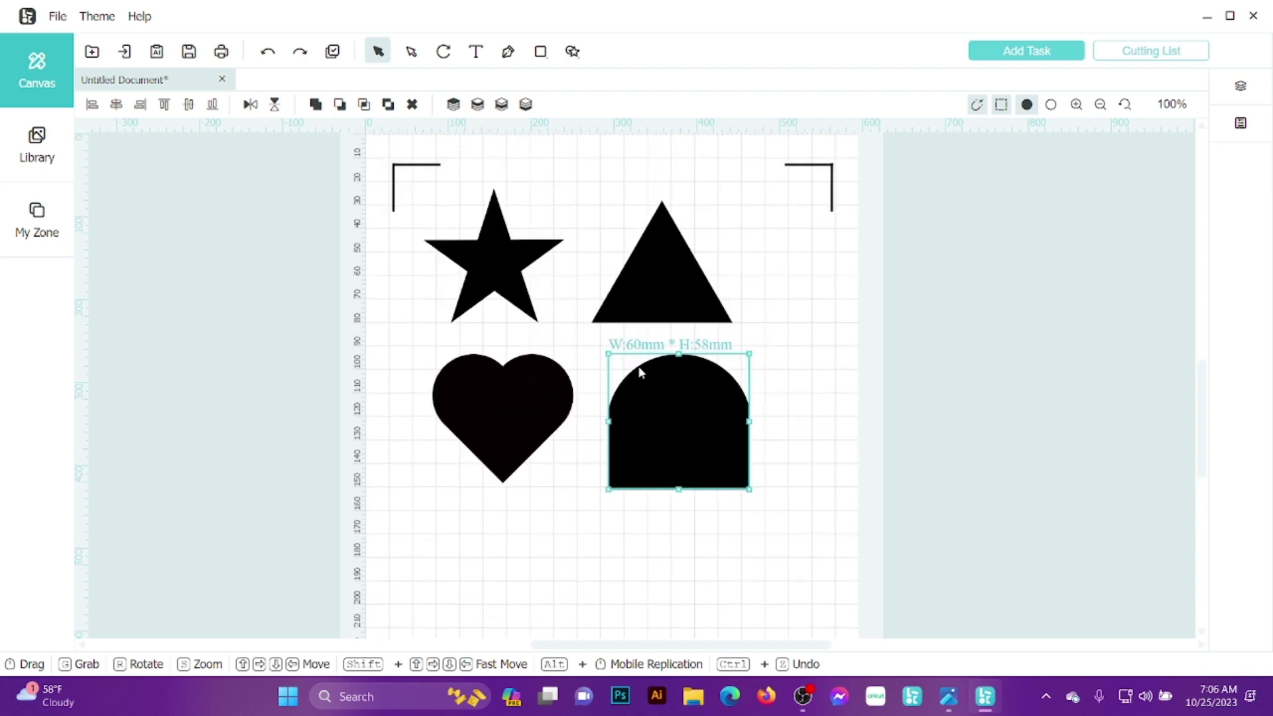
- Insert a 60 × 48 mm preset diamond below the heart, testing its top node with Paths
click(573, 55)
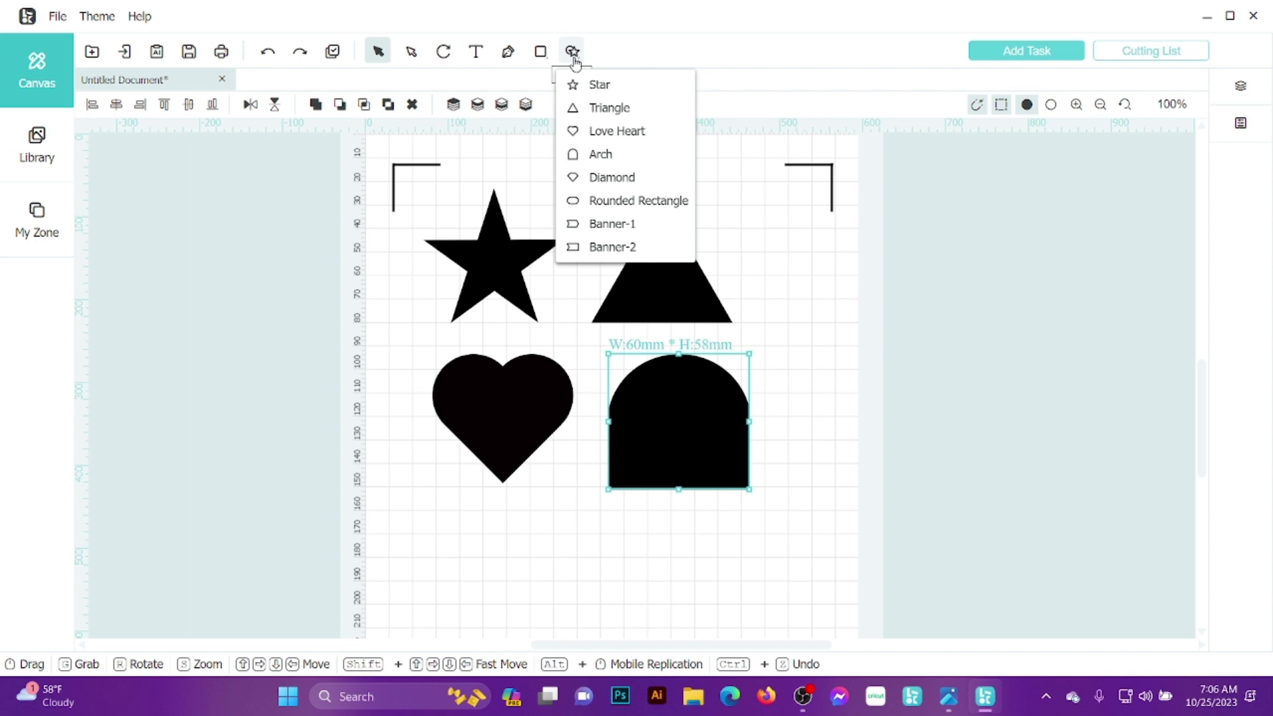
click(607, 177)
drag(451, 251, 531, 547)
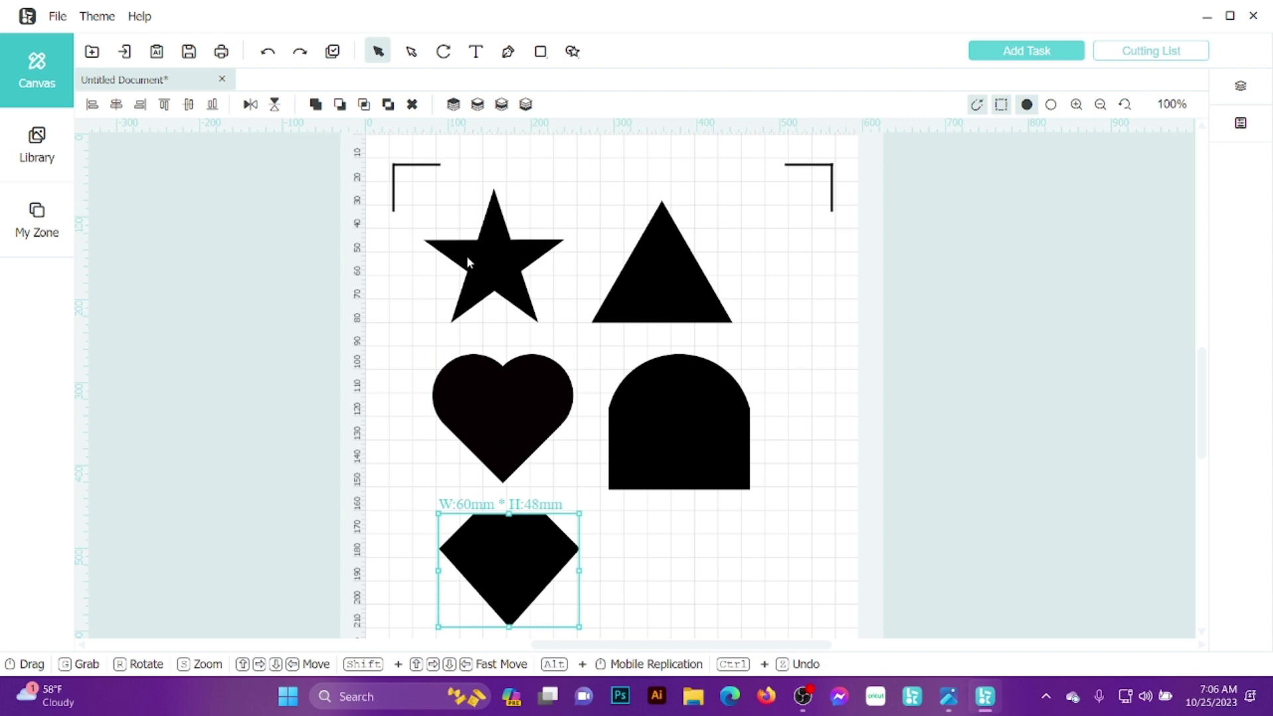
scroll(467, 261, down, 3)
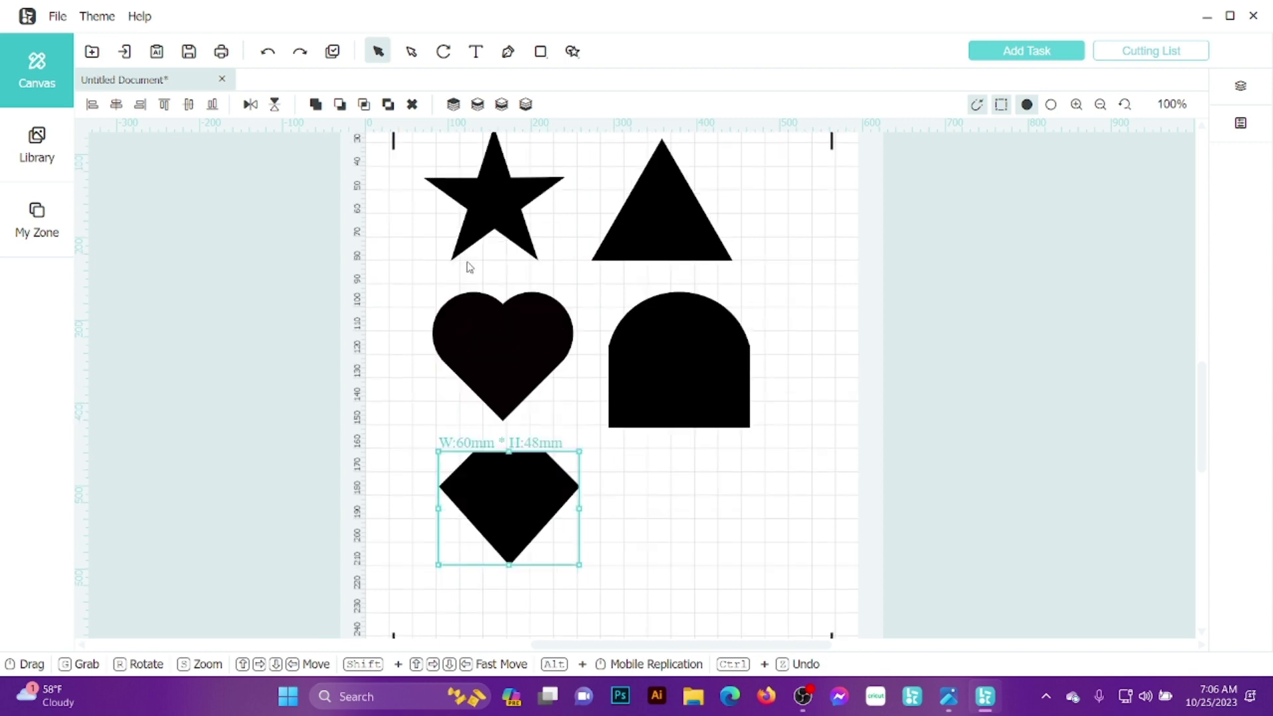
click(412, 51)
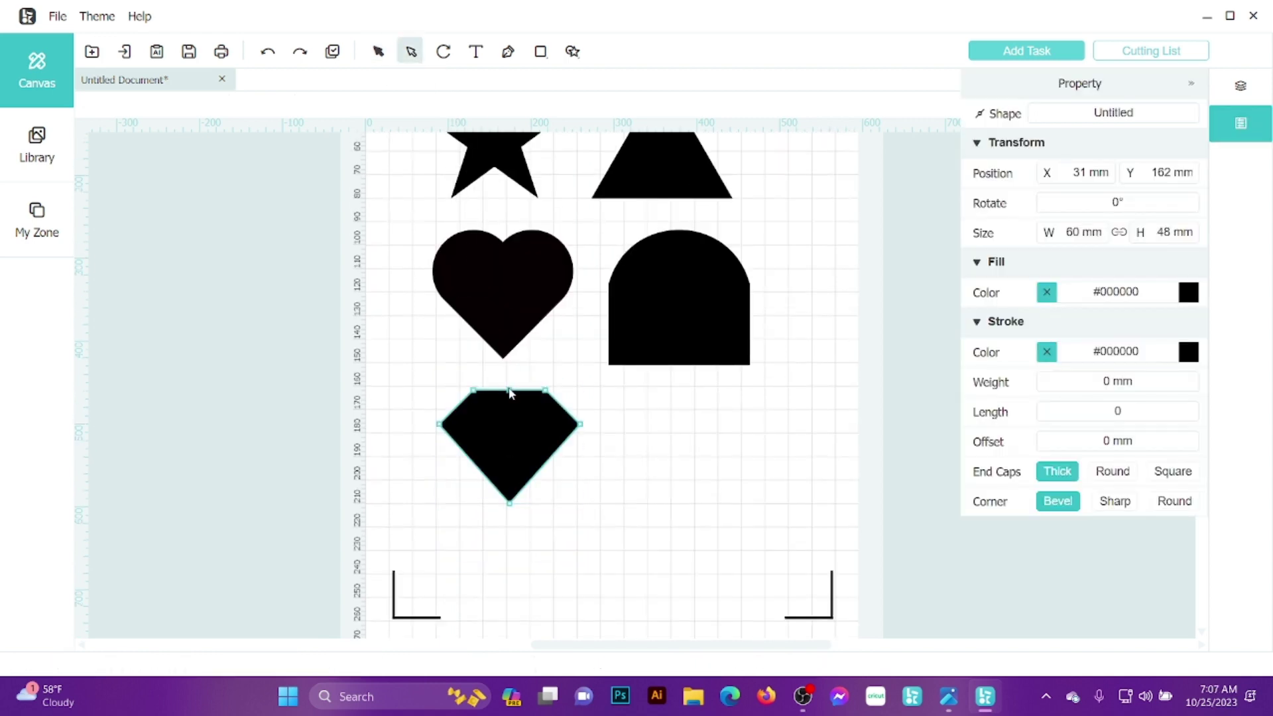
drag(510, 393, 510, 376)
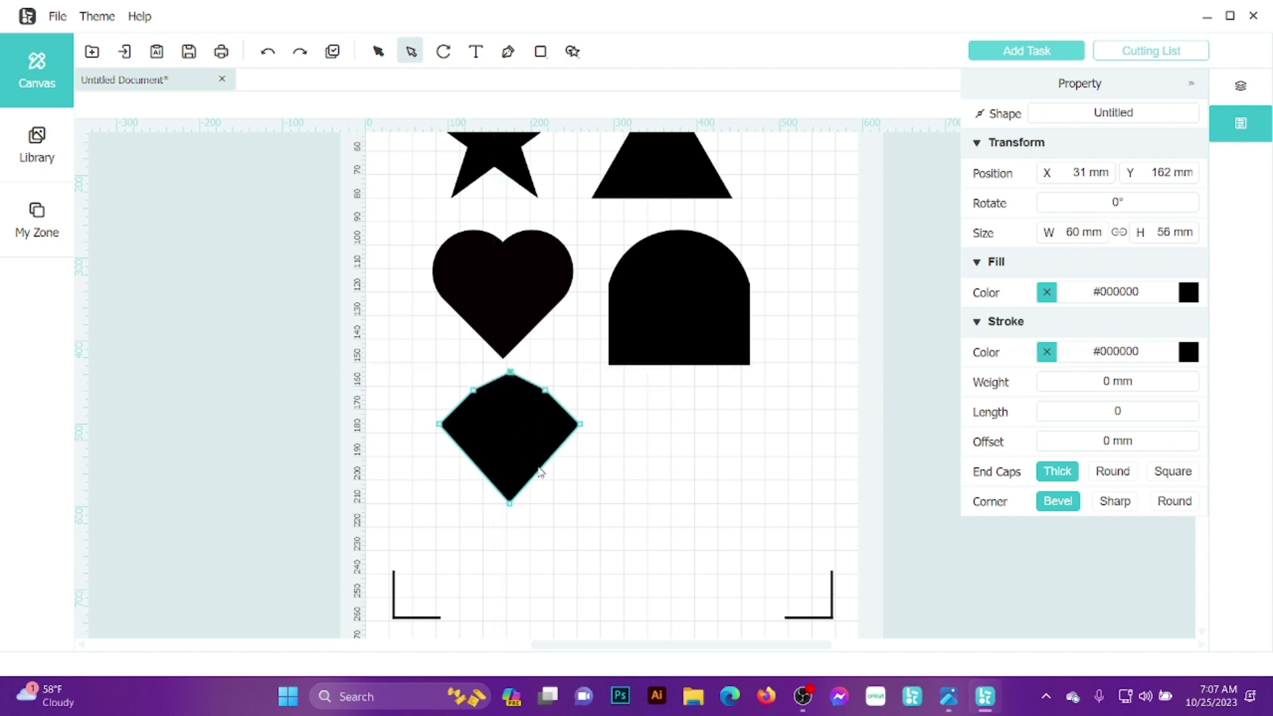
click(607, 464)
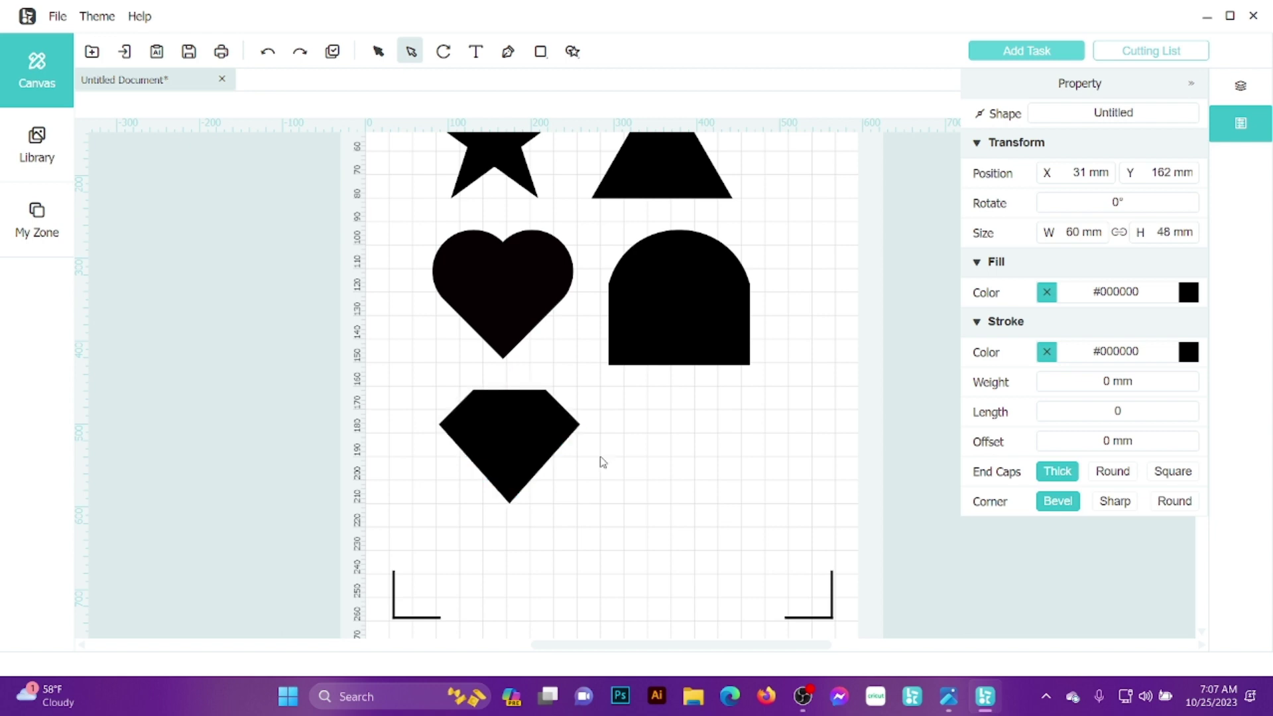
- Insert the Banner-1 preset shape and move it beside the diamond with the Select tool
scroll(580, 371, up, 2)
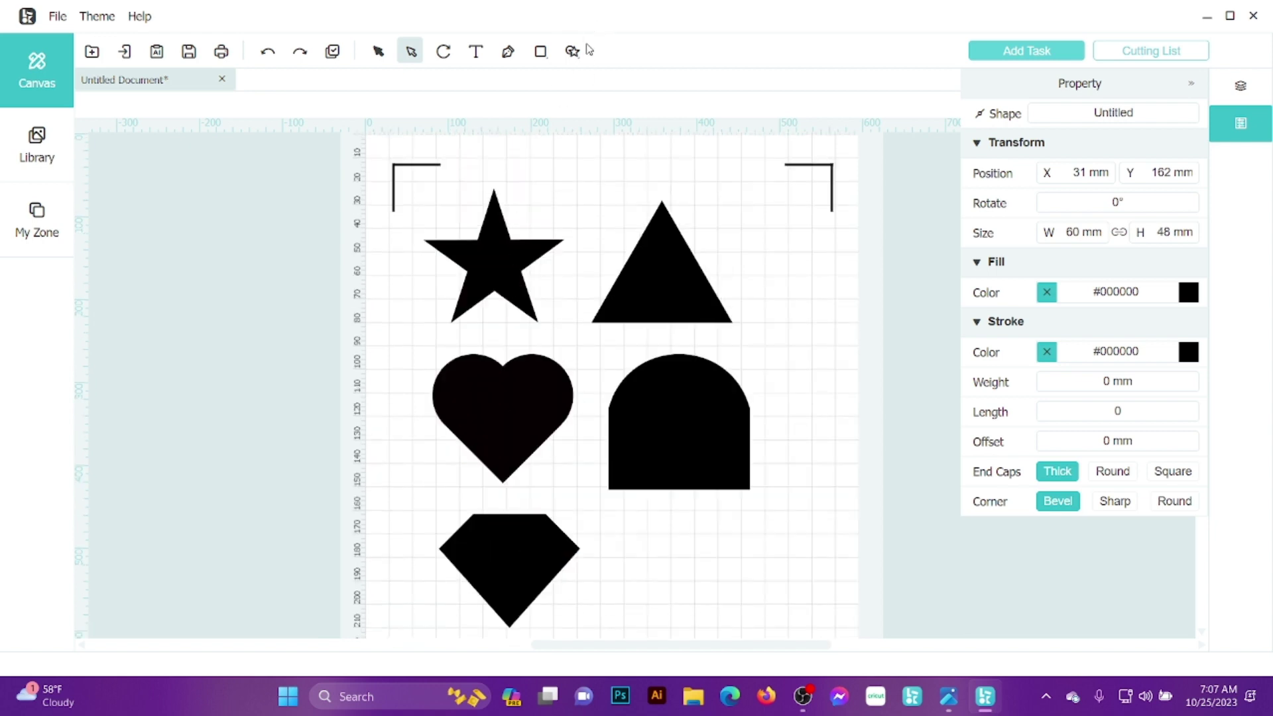
click(572, 51)
click(586, 224)
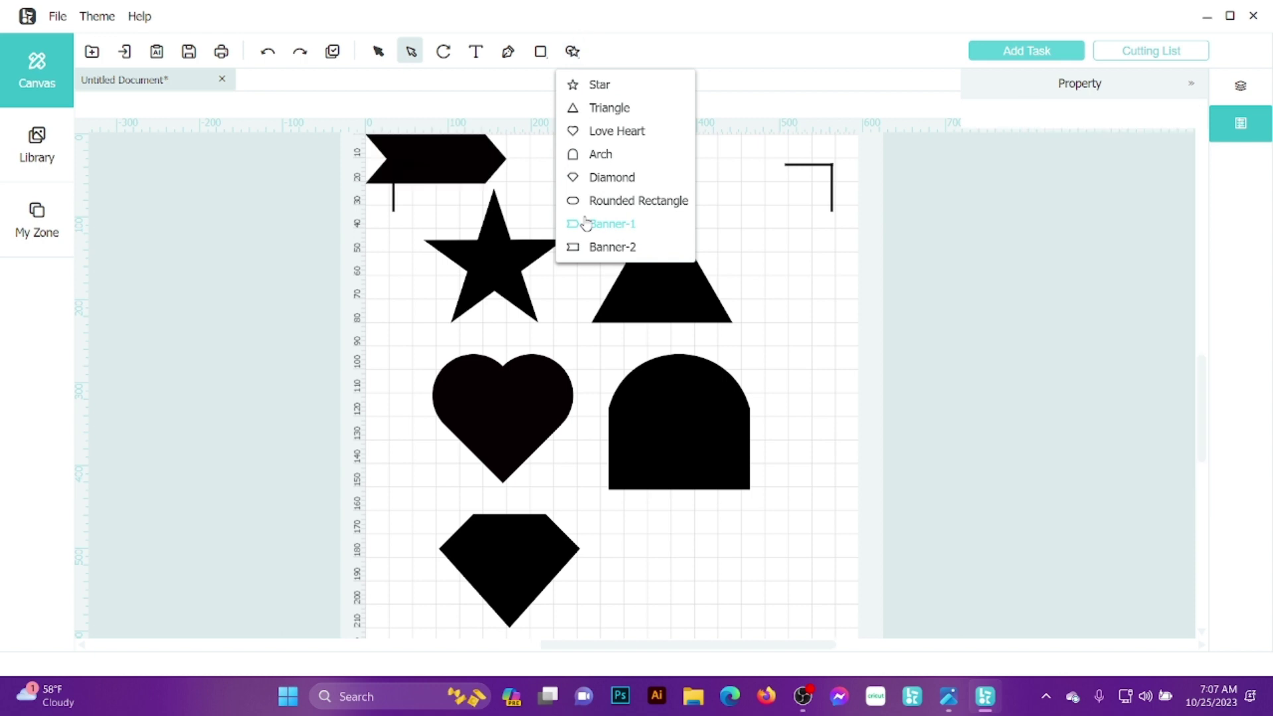
click(483, 158)
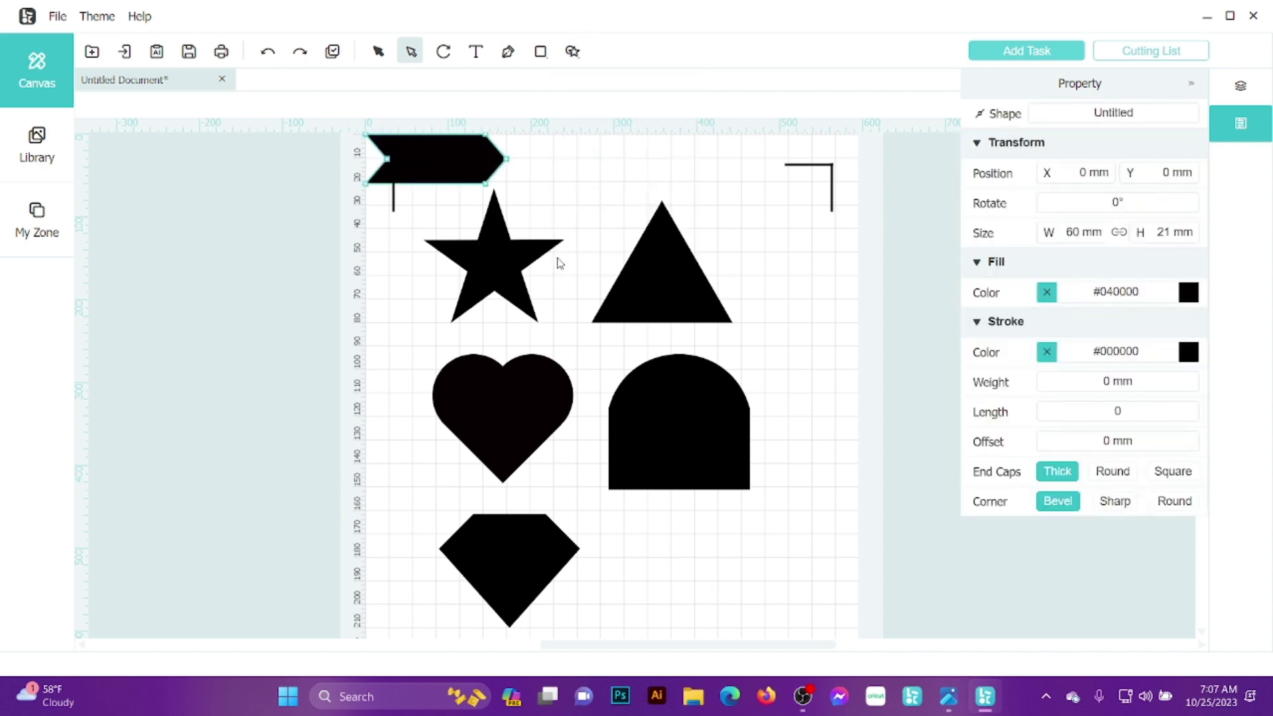
click(378, 51)
drag(434, 151, 663, 550)
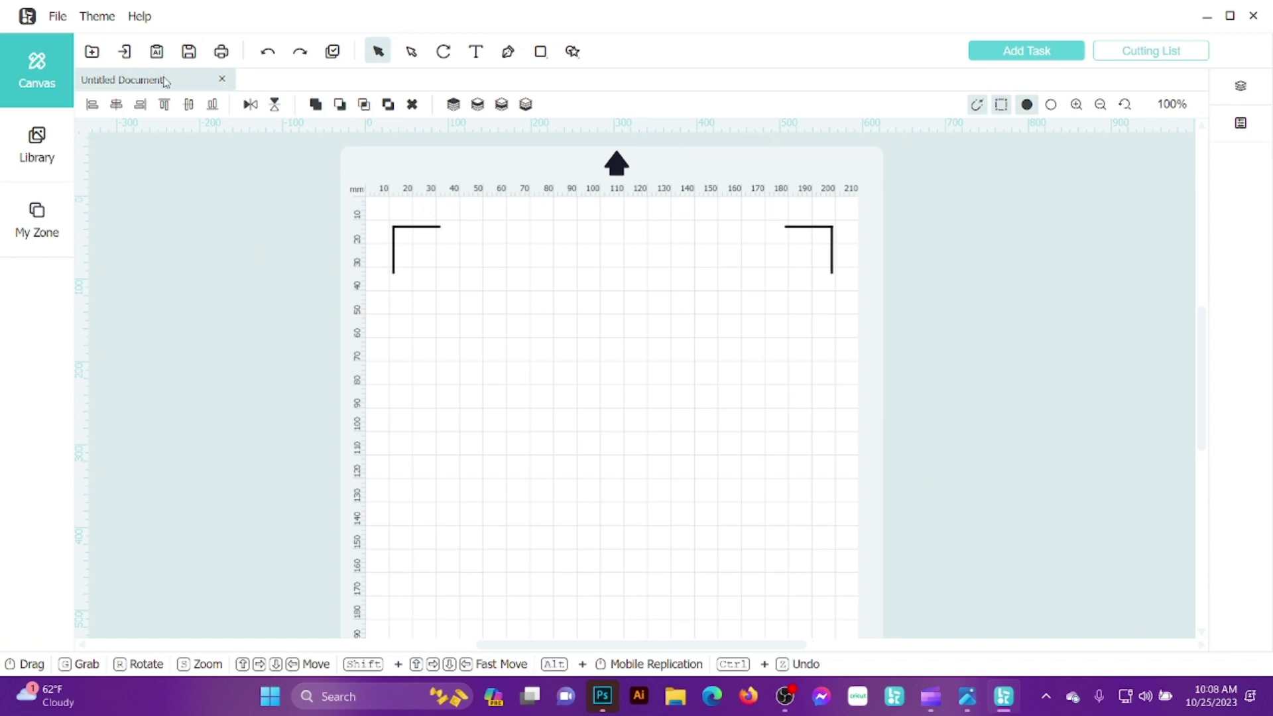
- Set the interface language to English under Help > Language
click(138, 16)
mouse_move(192, 295)
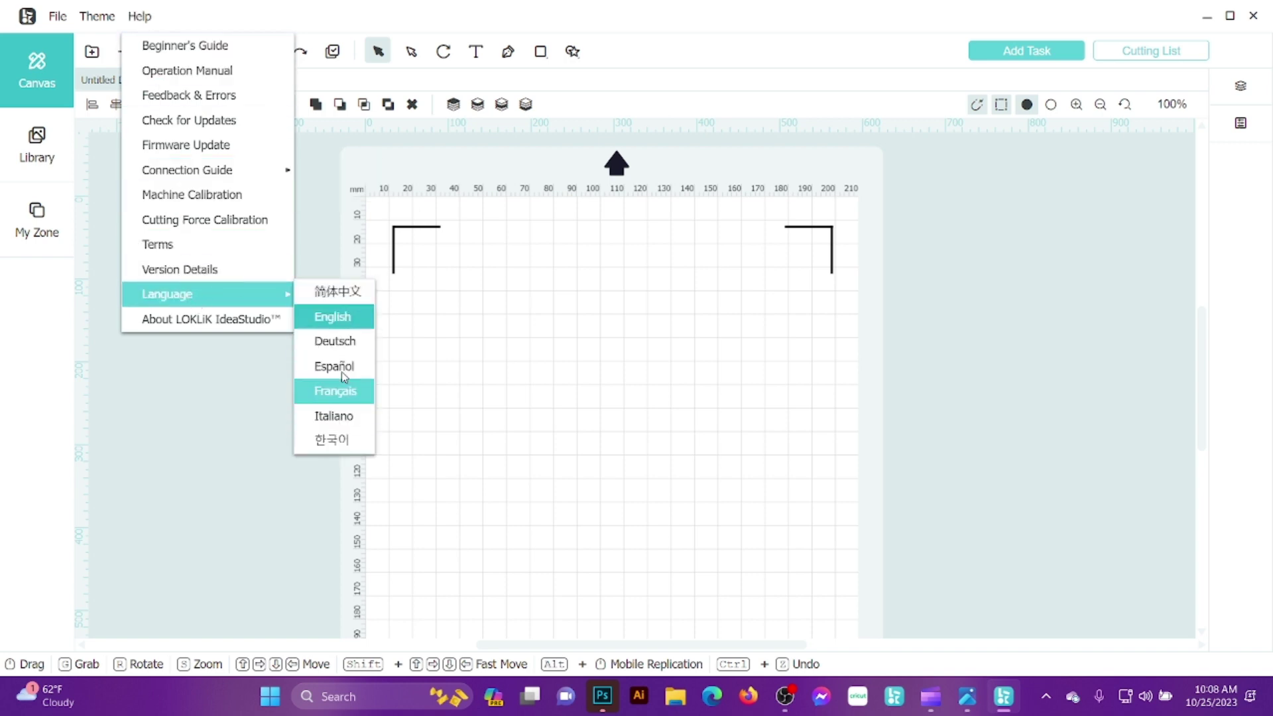
click(362, 321)
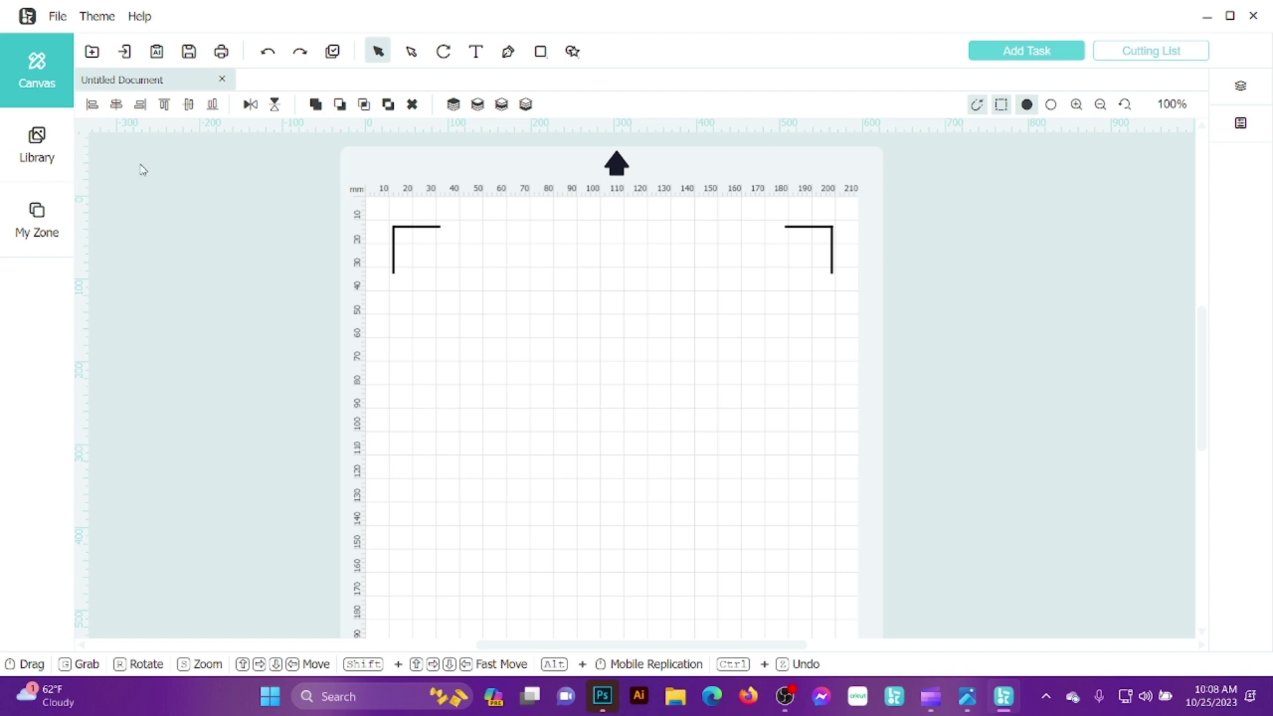
- Open the AI Graphic Assistant, preview Image to Image, and return to Text to Image
click(158, 53)
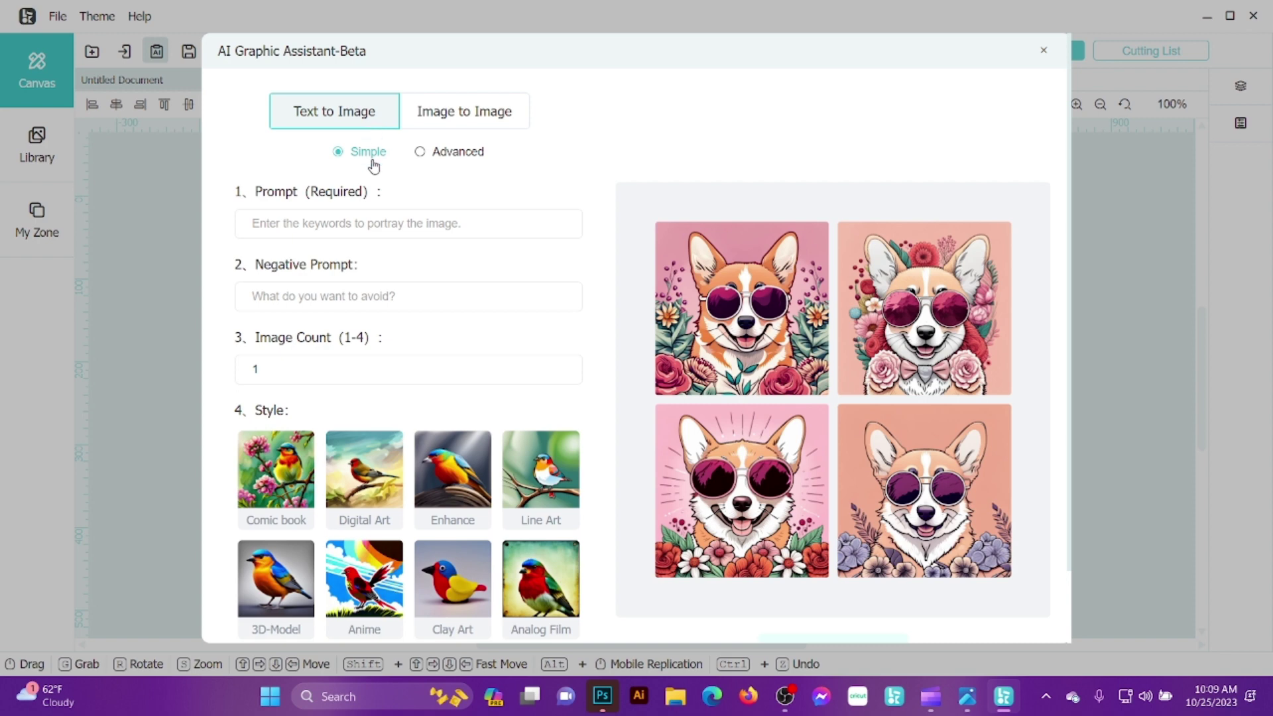
click(469, 118)
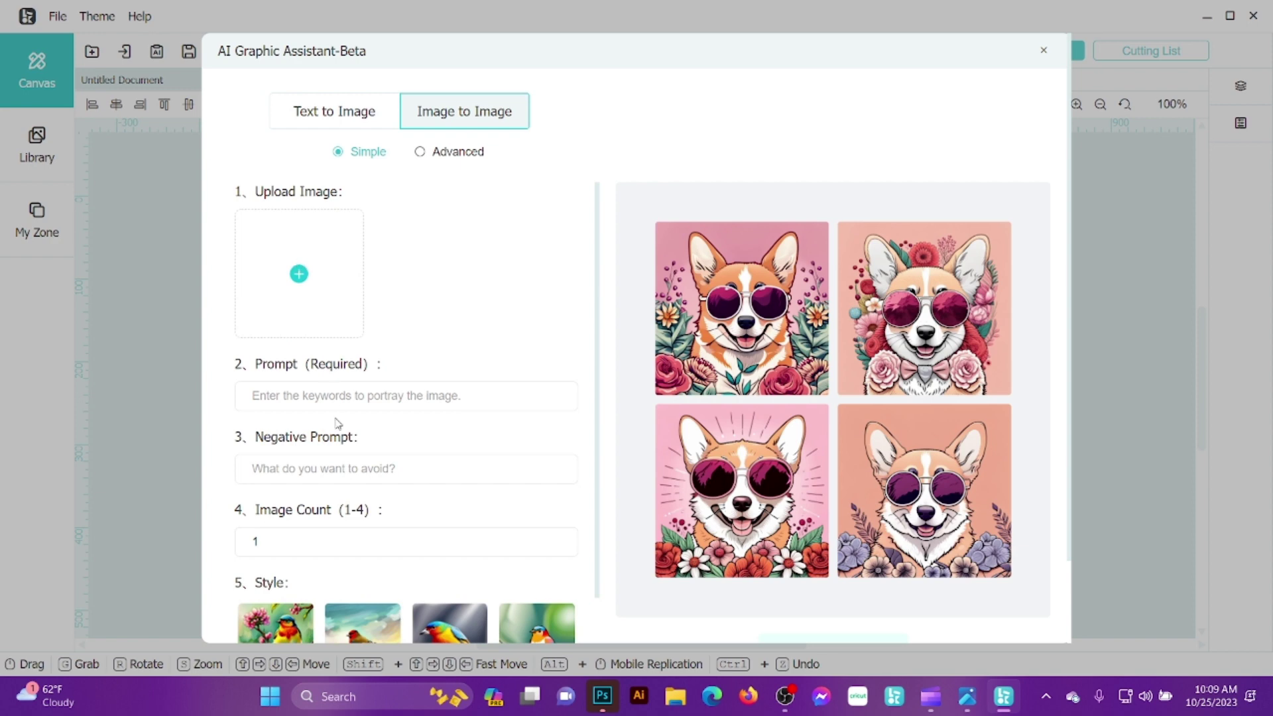
scroll(318, 345, down, 1)
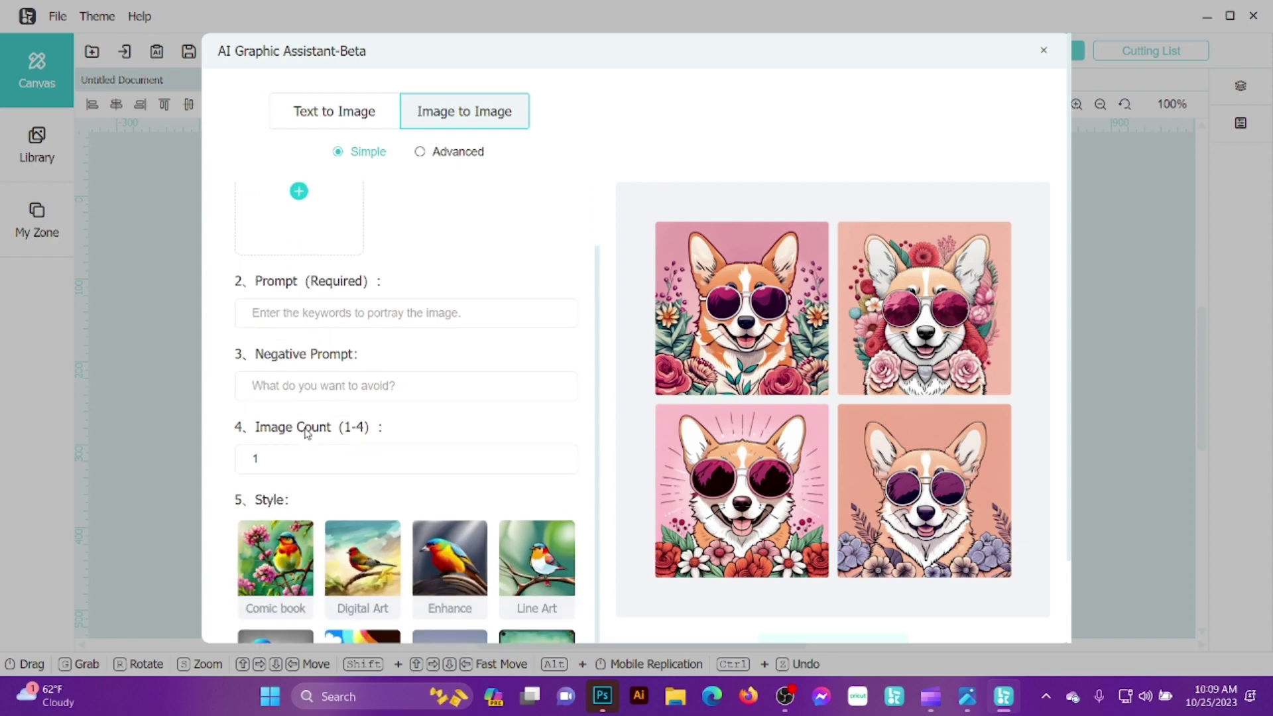
scroll(307, 432, down, 1)
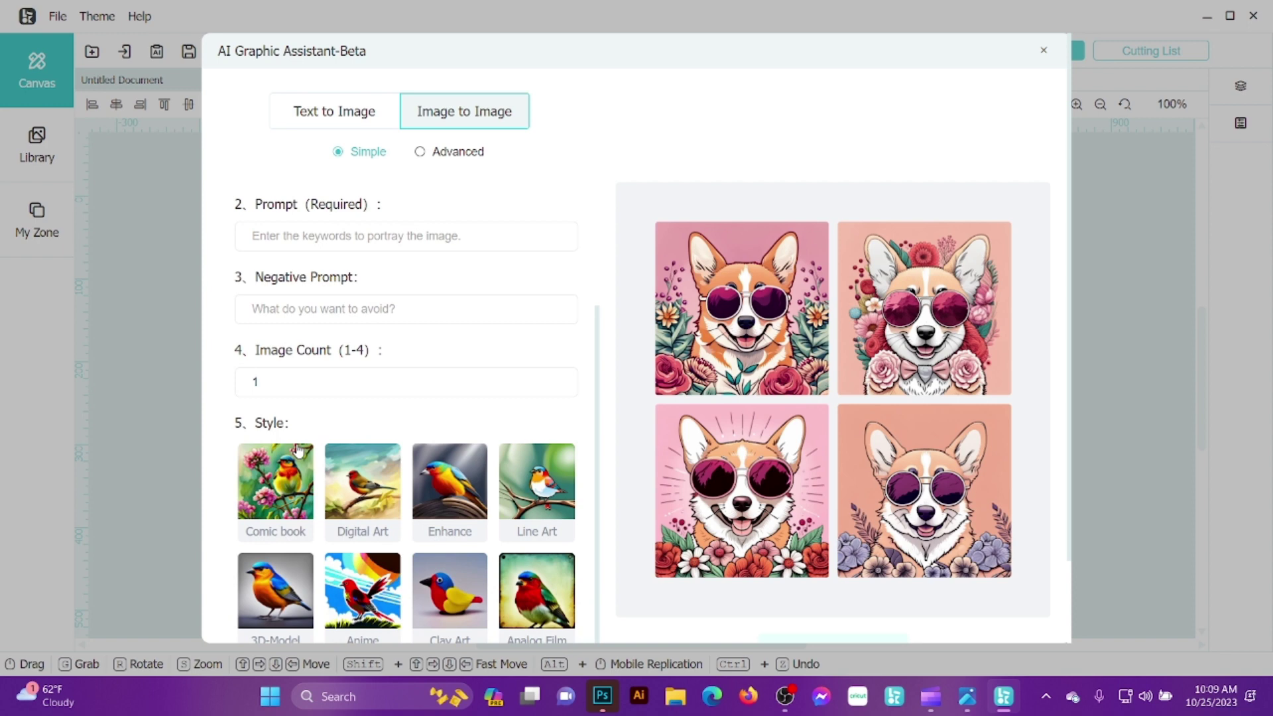
click(346, 123)
scroll(483, 455, down, 2)
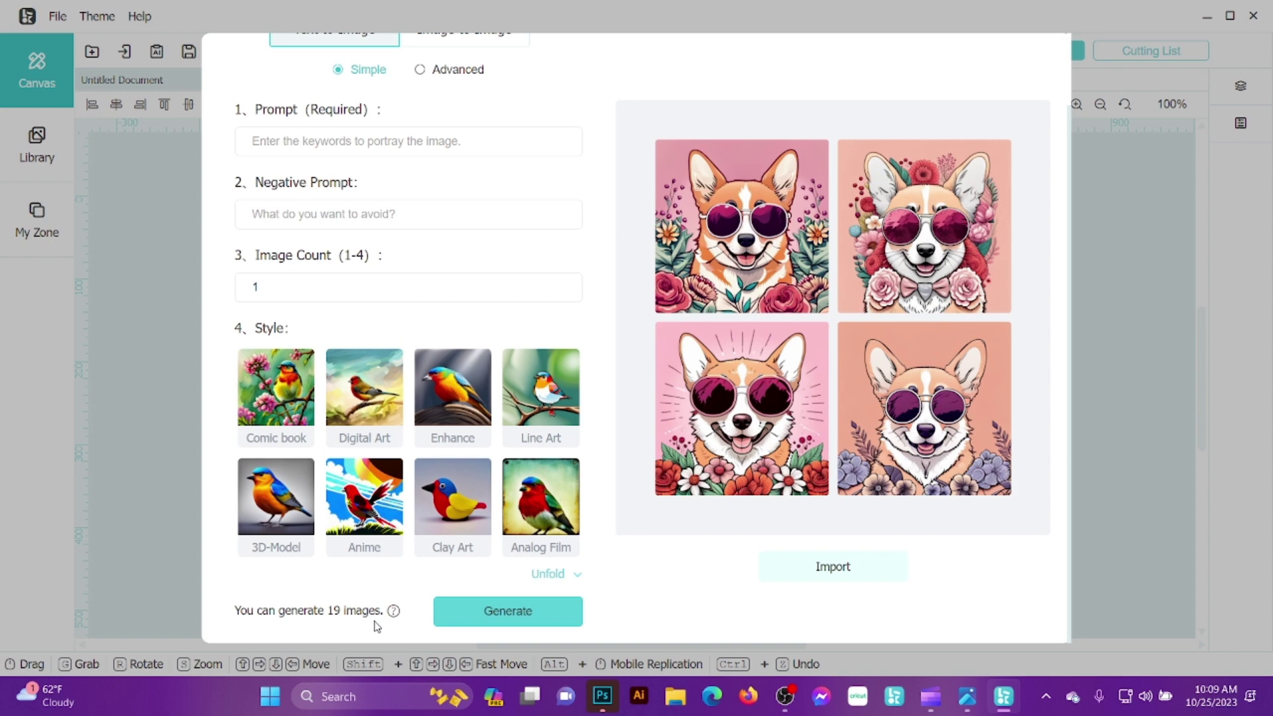
mouse_move(391, 618)
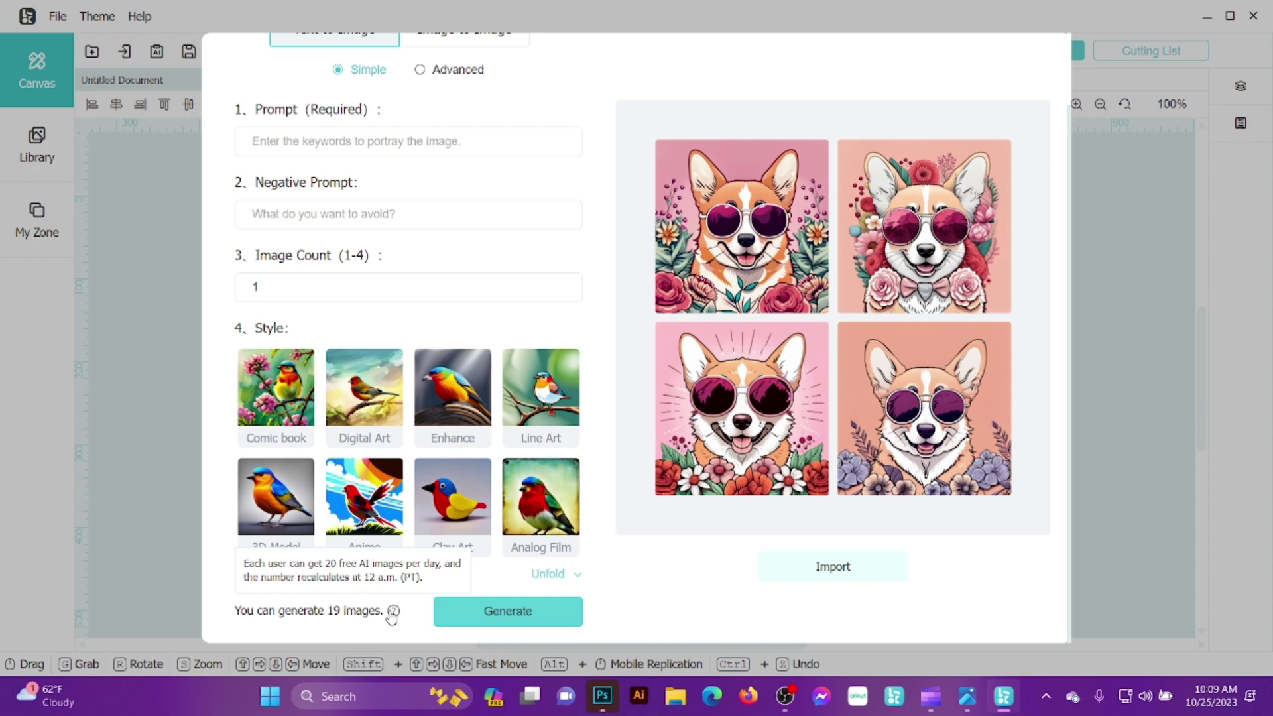
scroll(396, 485, up, 2)
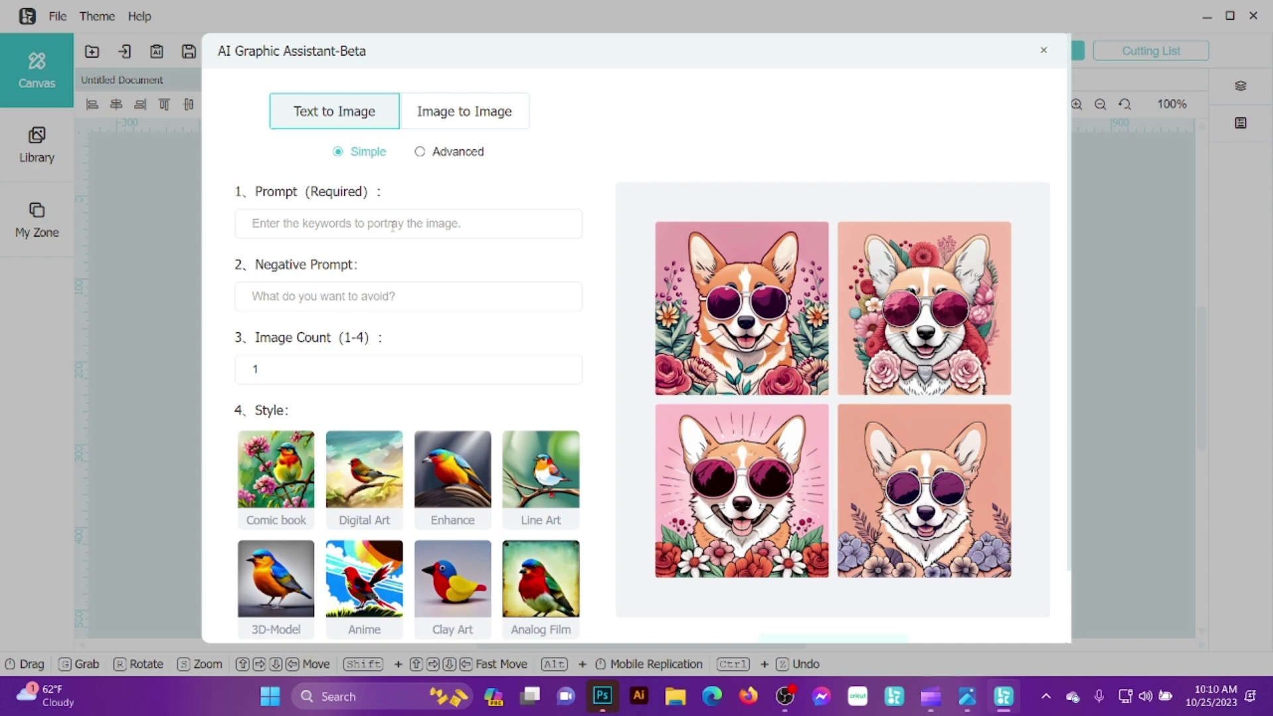
- Enter the prompt 'Halloween Cat colorful cute spooky' and the negative prompt 'no flowers'
text(Hallow)
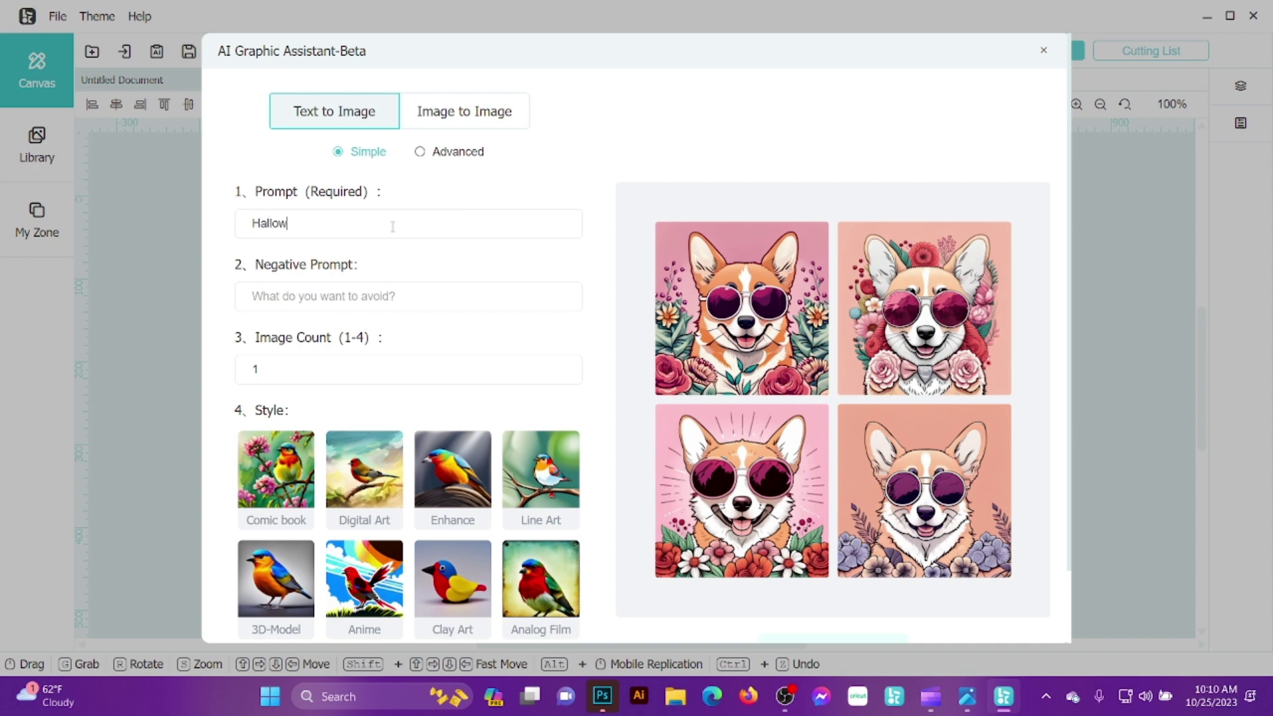
text(een Cat colorful cute spooky)
click(392, 296)
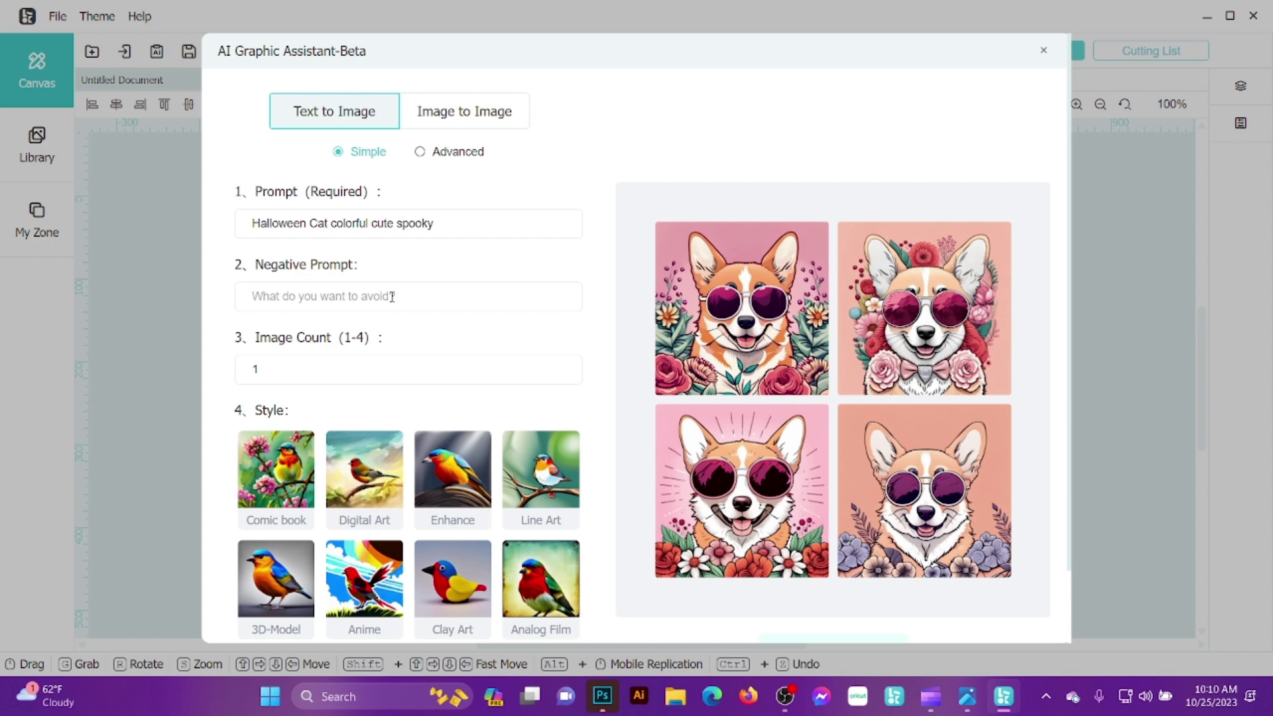
text(no flowers)
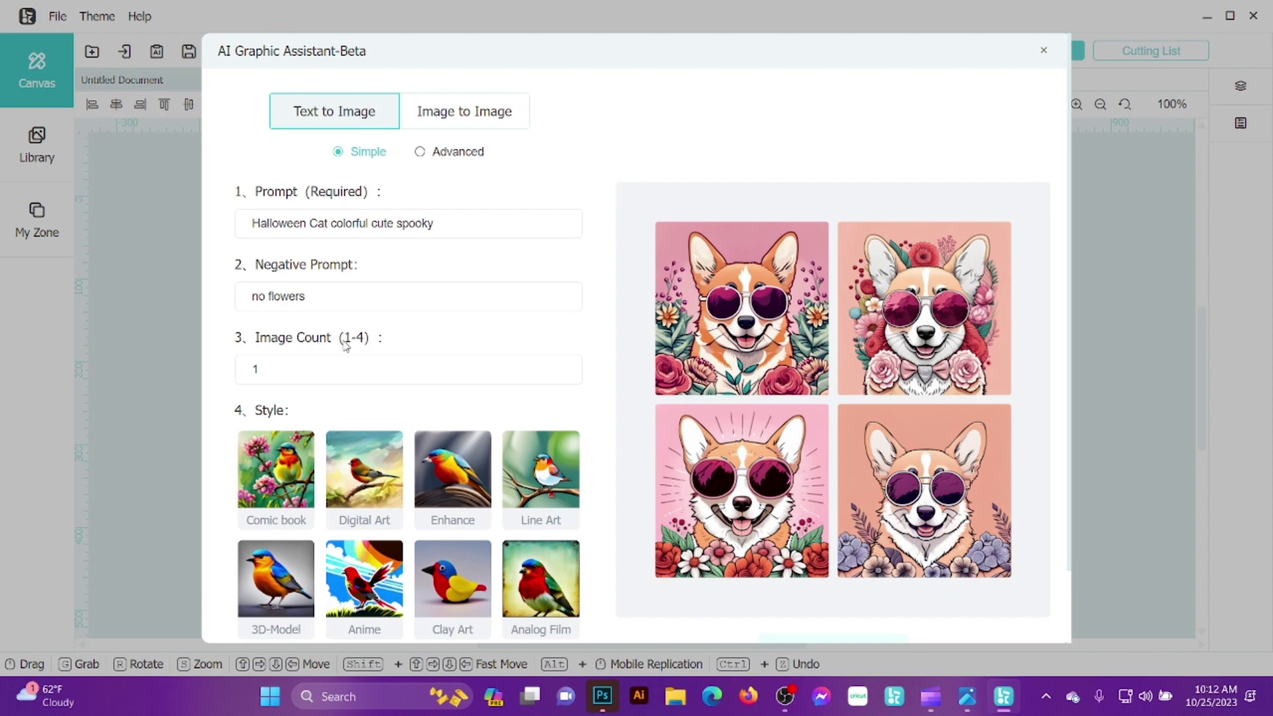
- Set Image Count to 2 and choose the Neon Future style
double_click(240, 374)
text(2)
scroll(222, 378, down, 2)
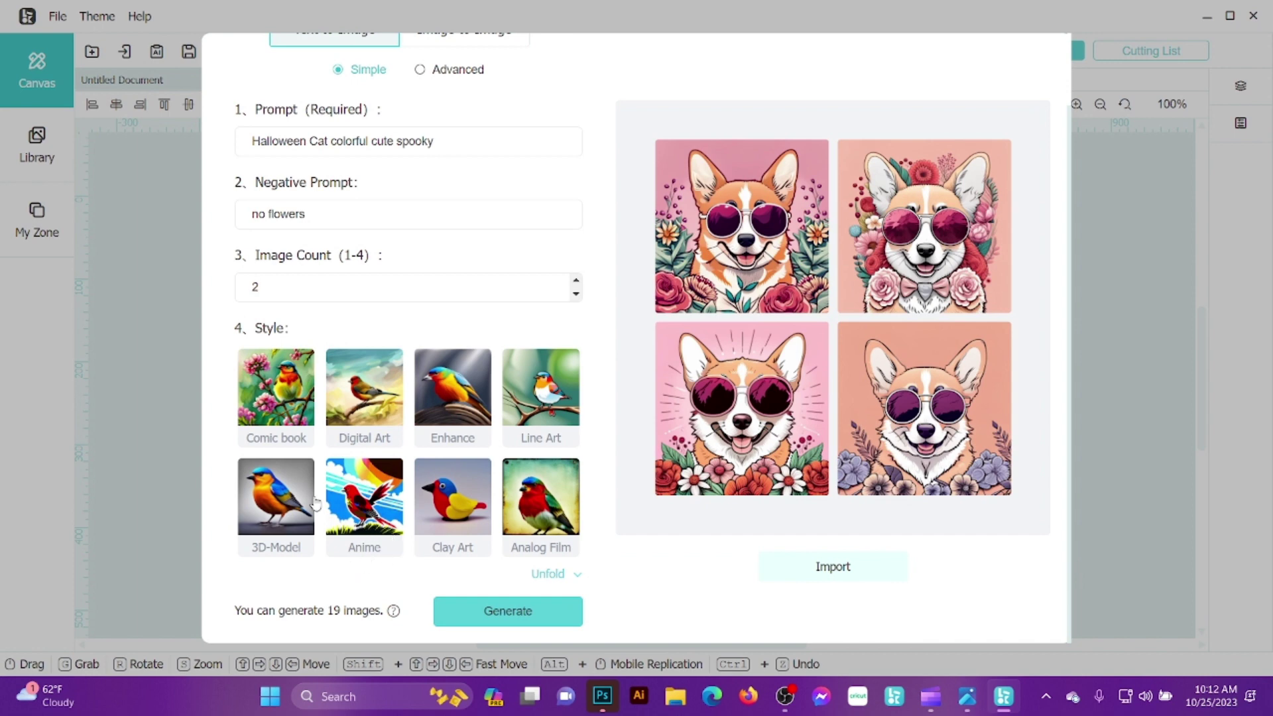
click(556, 575)
scroll(496, 491, down, 1)
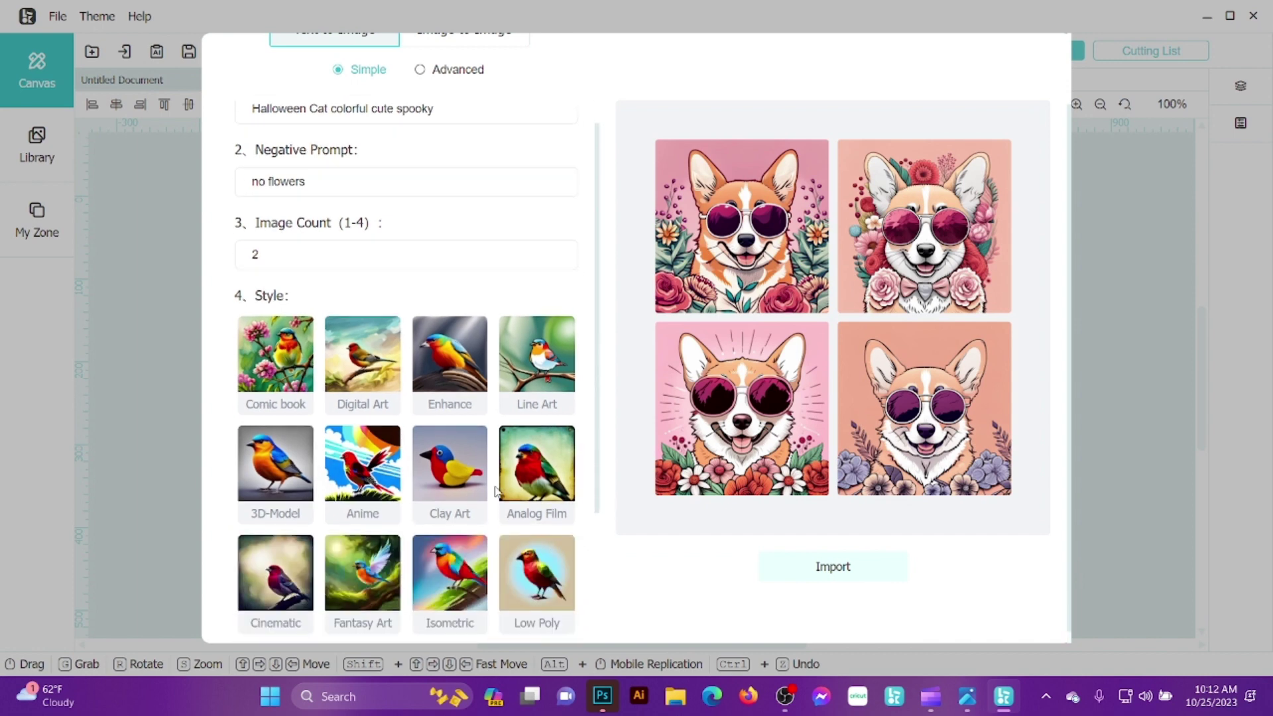
scroll(496, 490, down, 4)
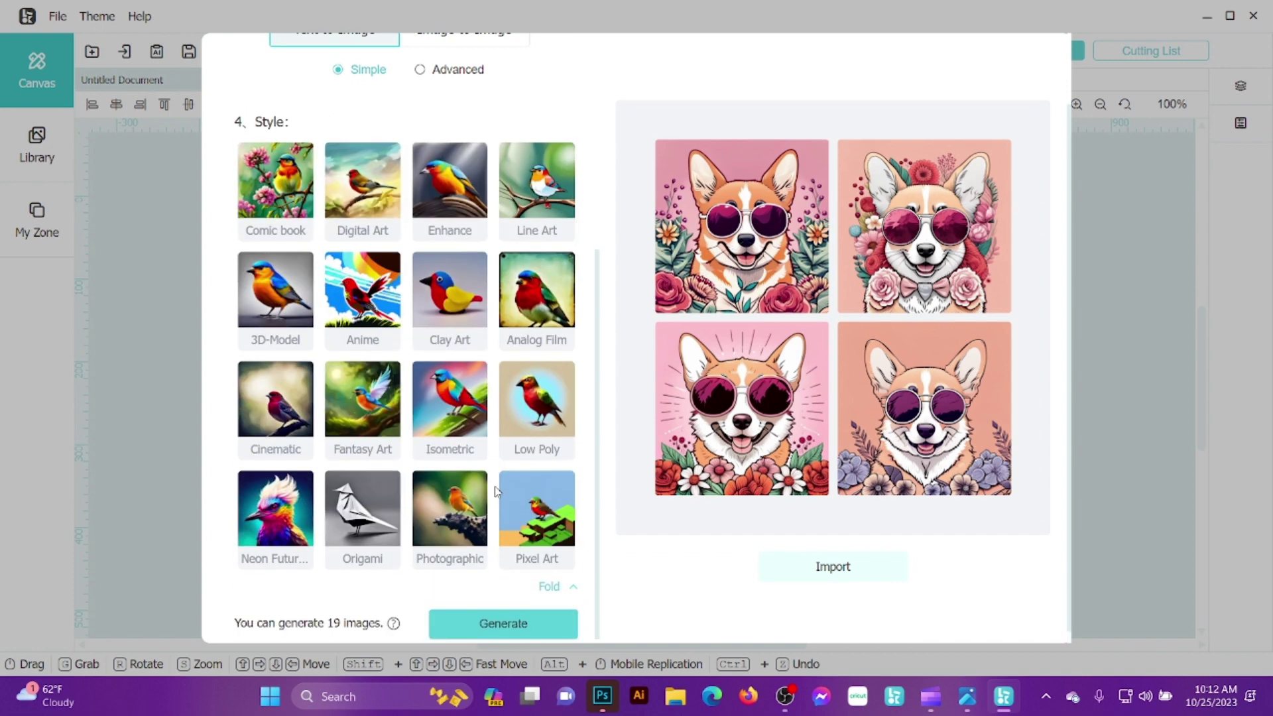
click(295, 529)
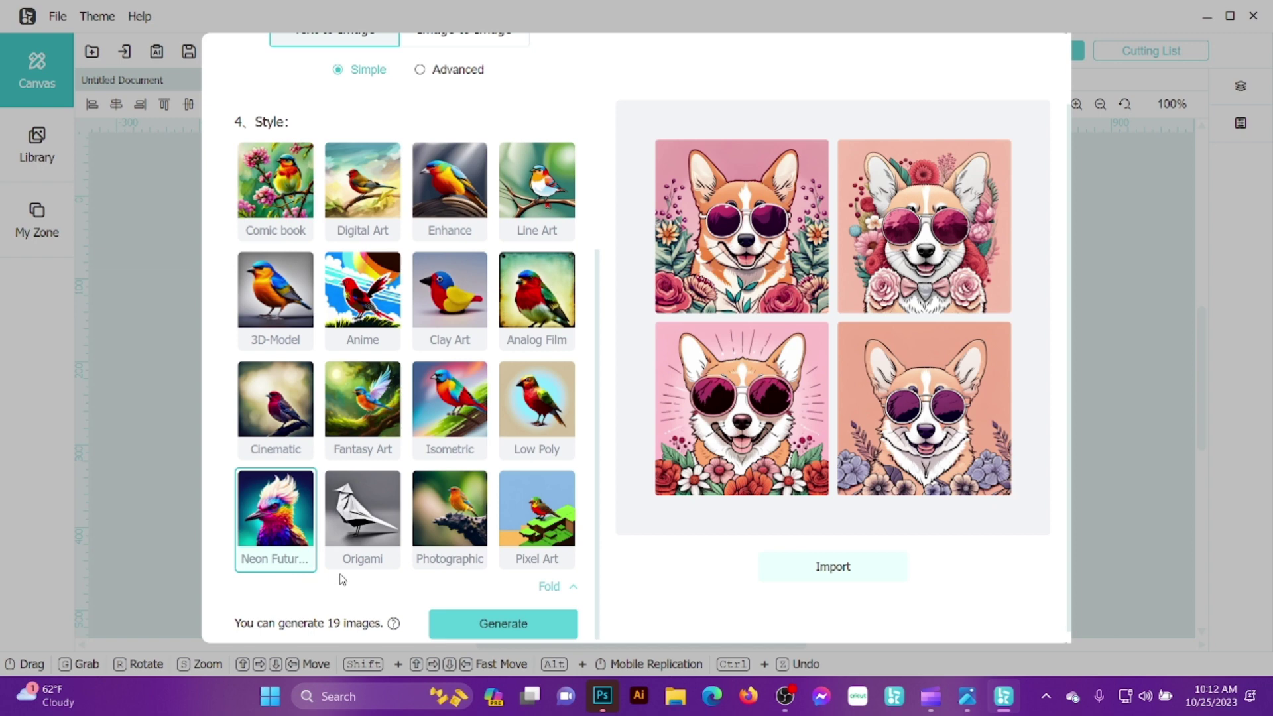
scroll(349, 581, up, 5)
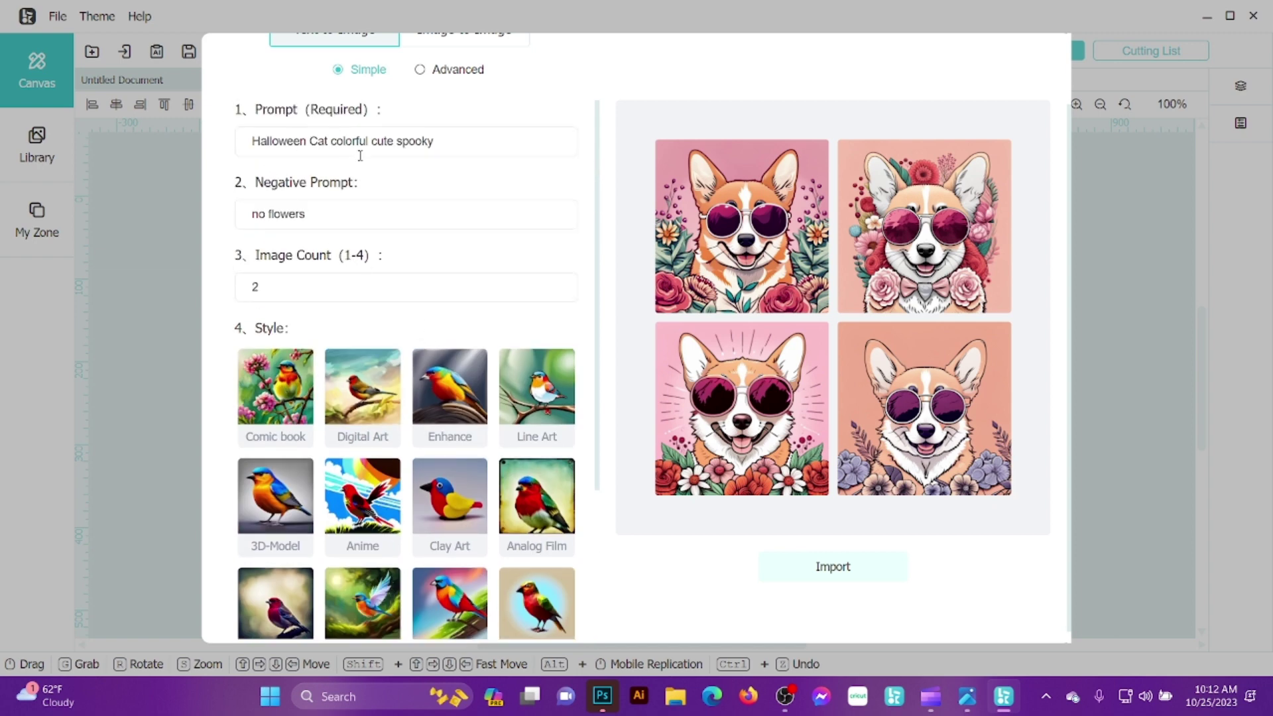
scroll(440, 194, down, 1)
scroll(440, 195, down, 3)
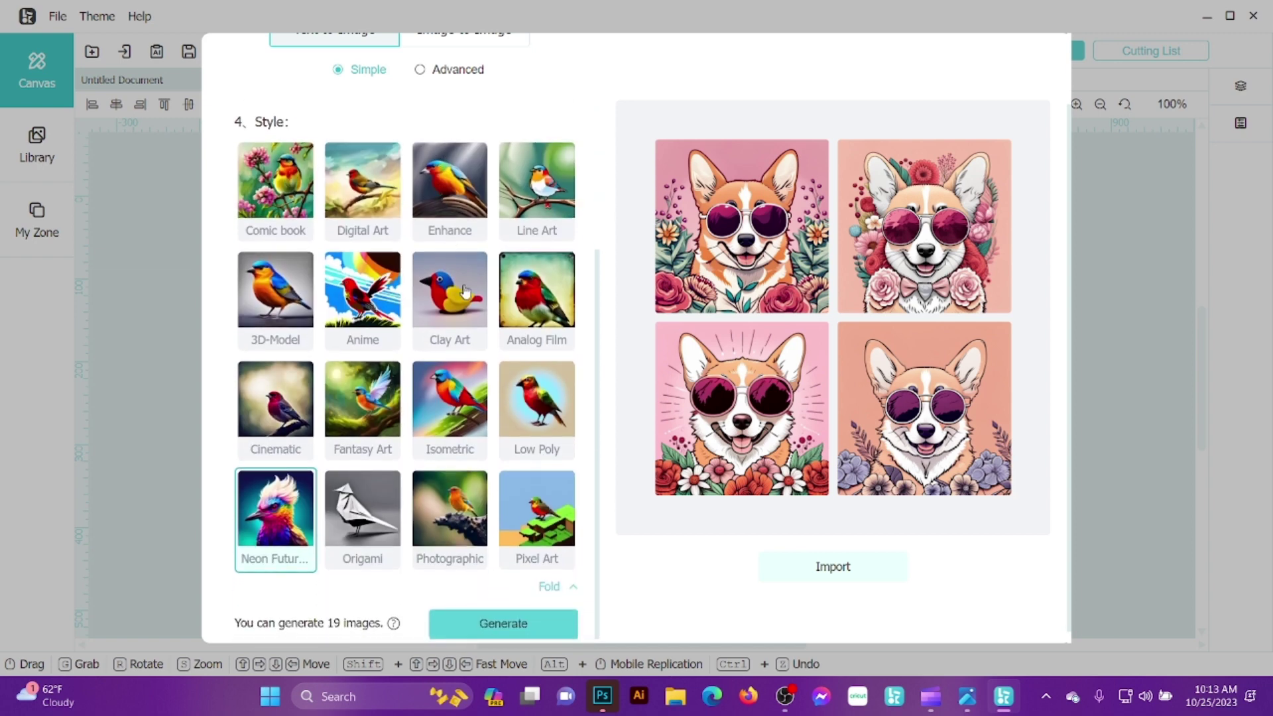
- Generate the two neon-style Halloween cat images
click(536, 627)
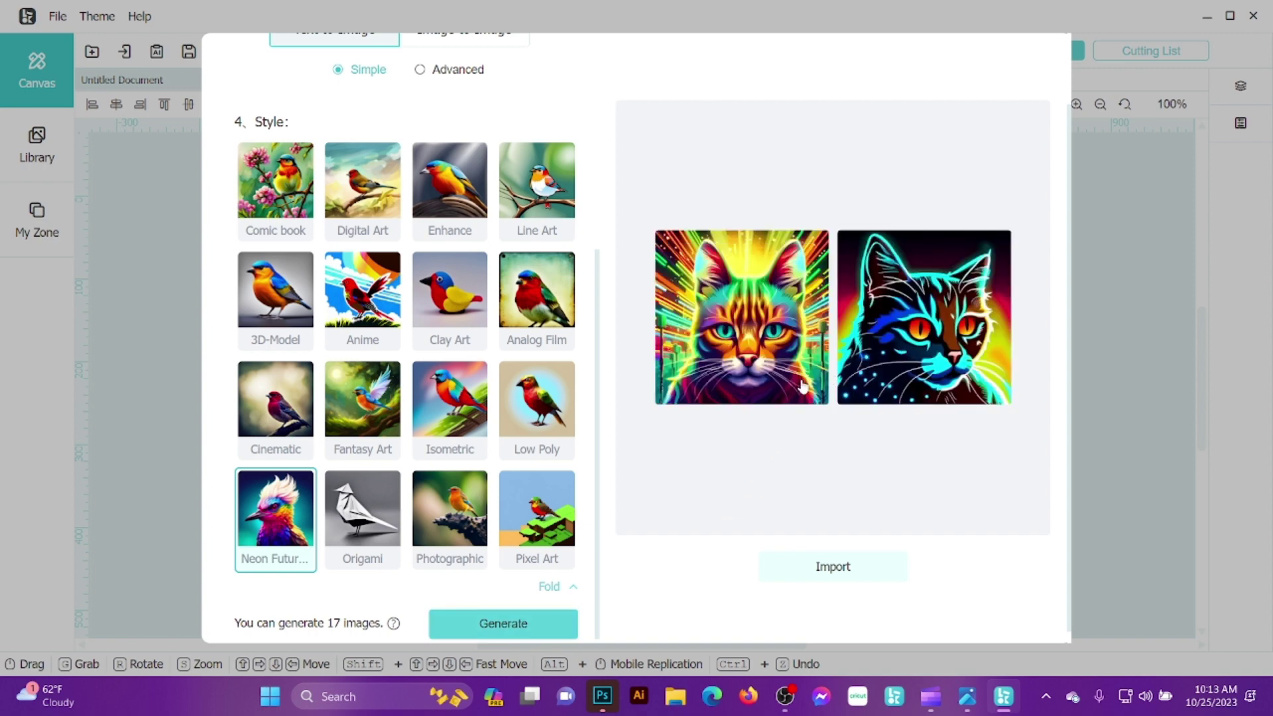
scroll(801, 388, up, 1)
scroll(801, 391, down, 1)
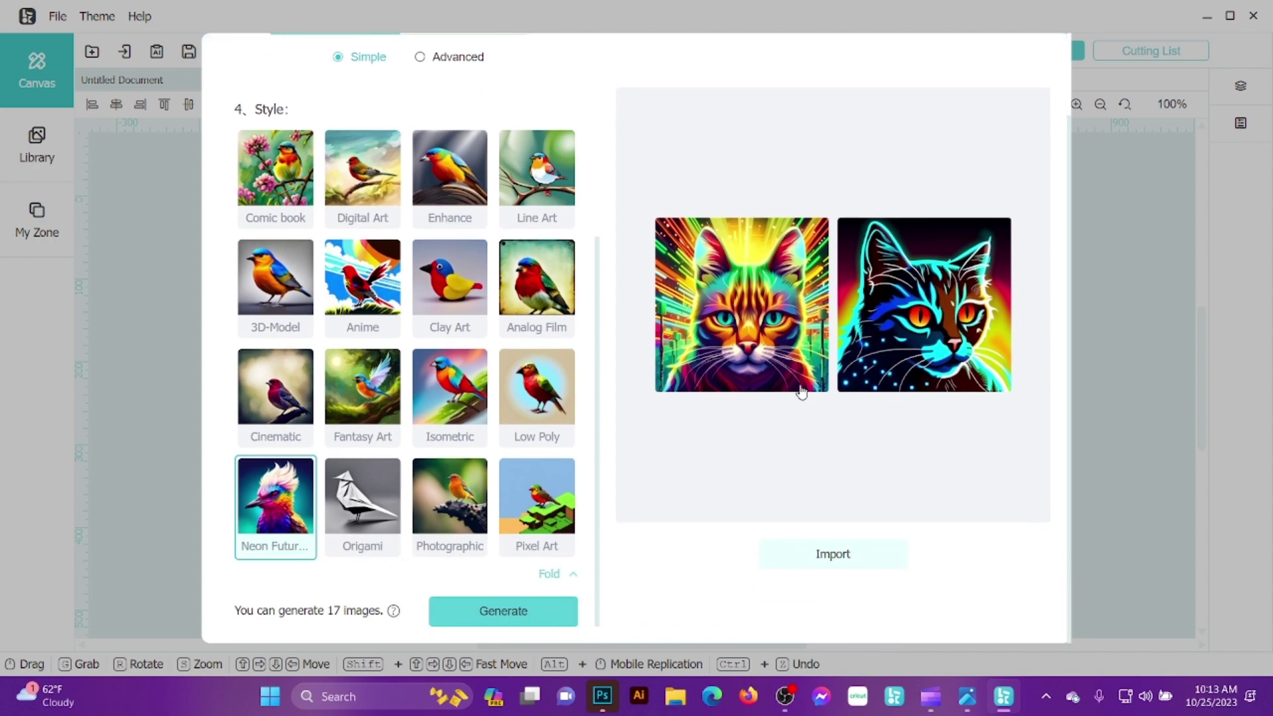
scroll(851, 364, up, 1)
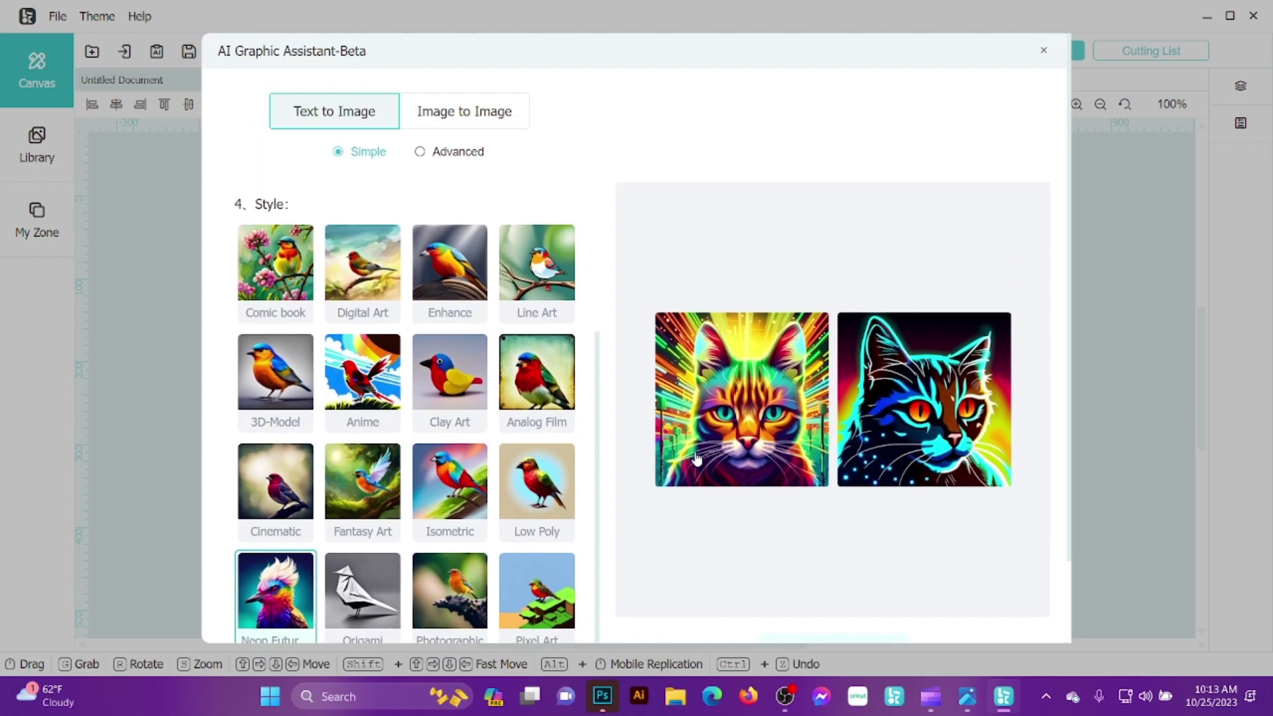
scroll(465, 398, up, 3)
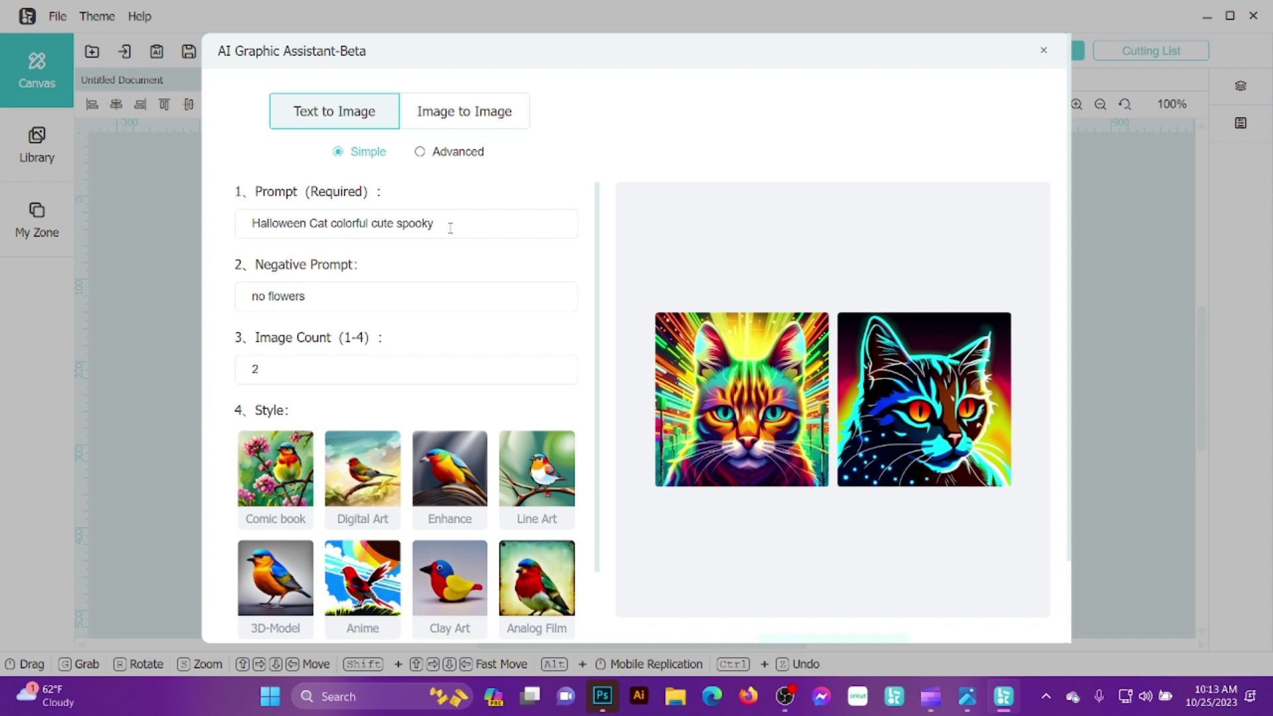
scroll(641, 319, down, 2)
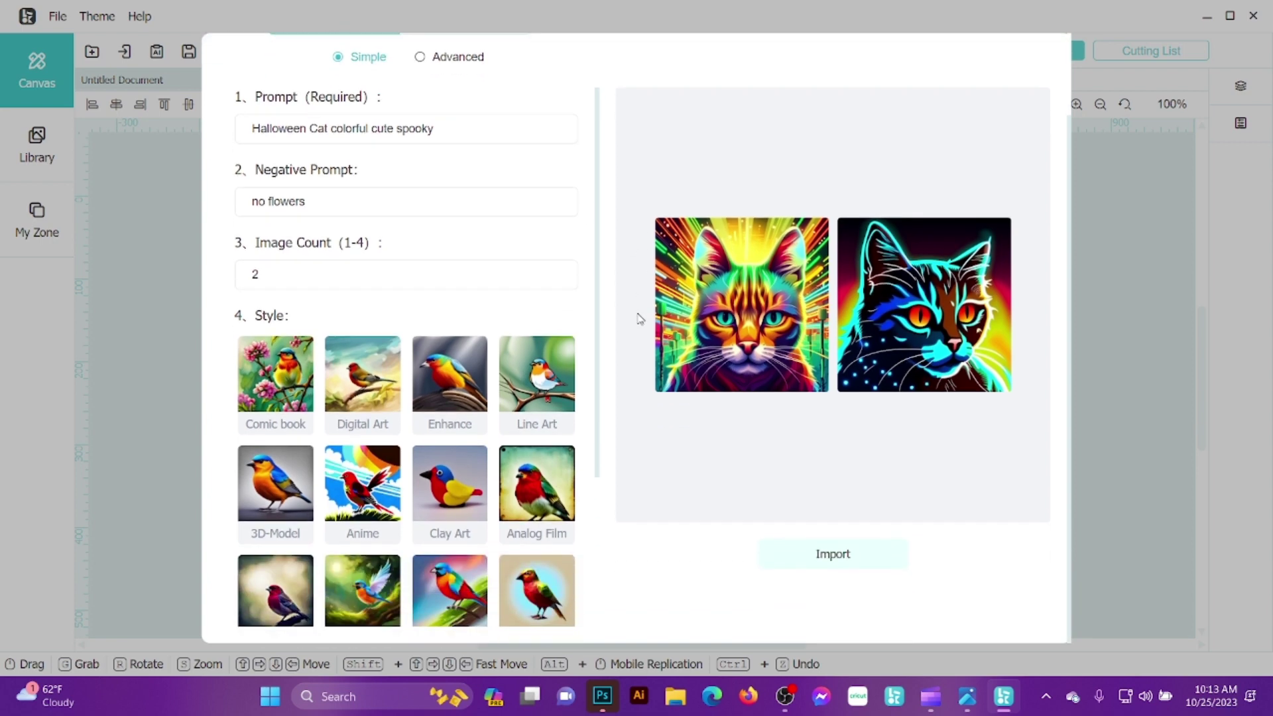
- Select the first generated cat image for import
click(749, 325)
click(900, 313)
click(792, 269)
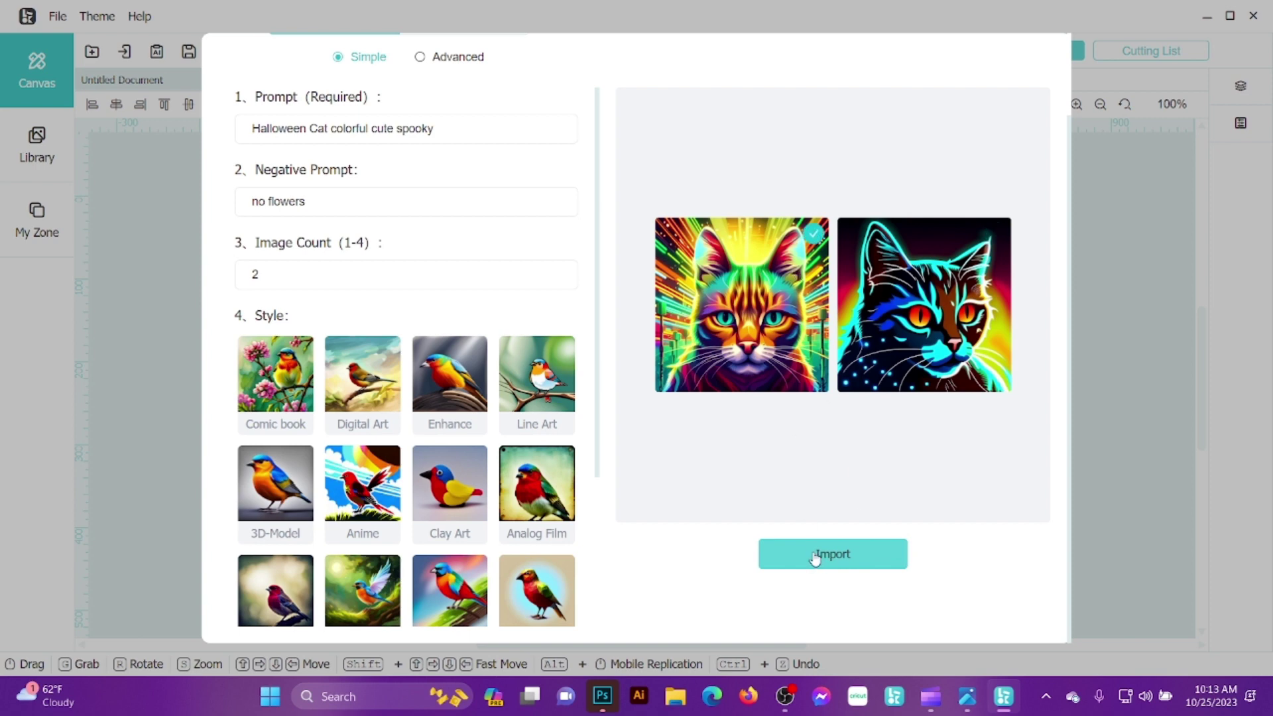
click(886, 234)
click(763, 275)
click(876, 265)
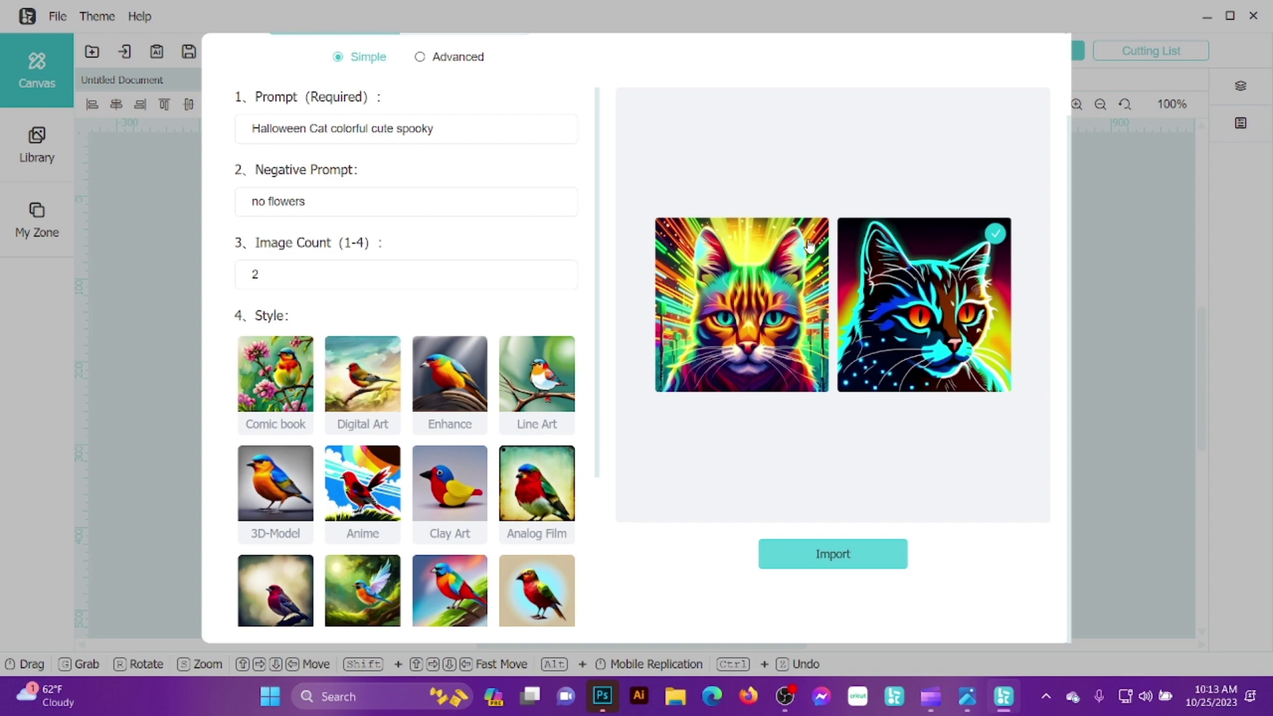
scroll(298, 365, down, 3)
mouse_move(350, 619)
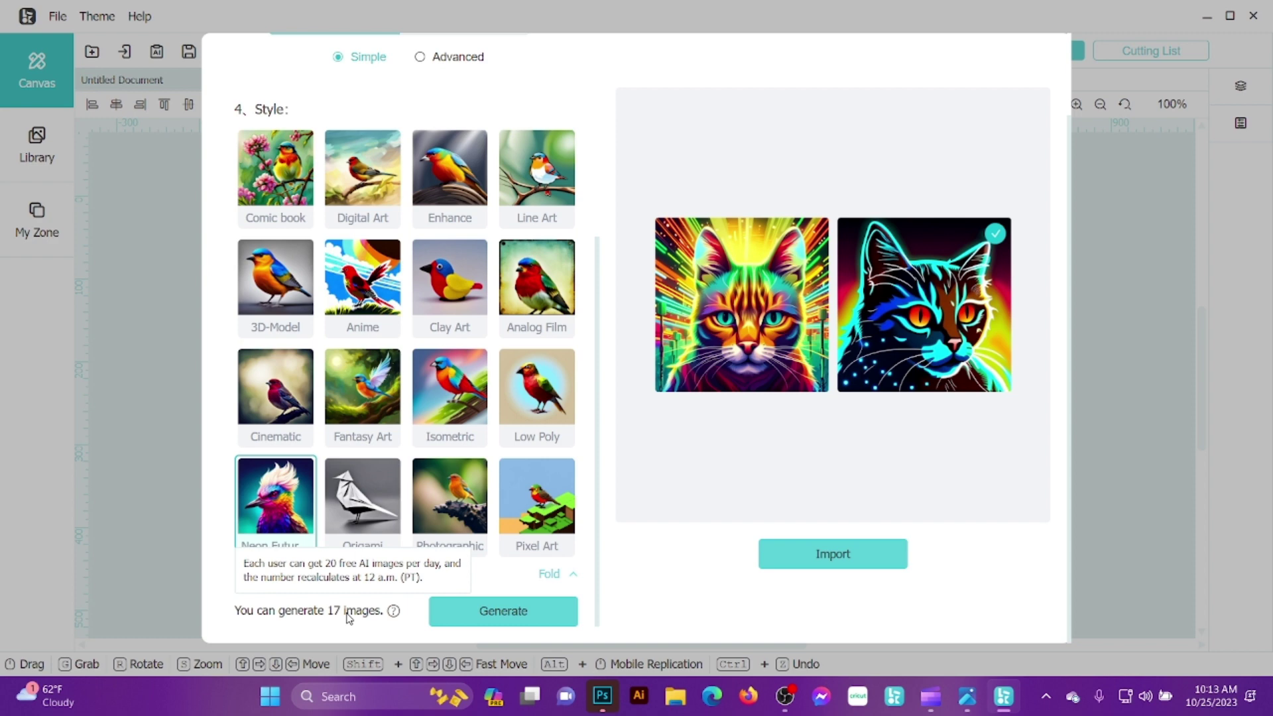
click(702, 282)
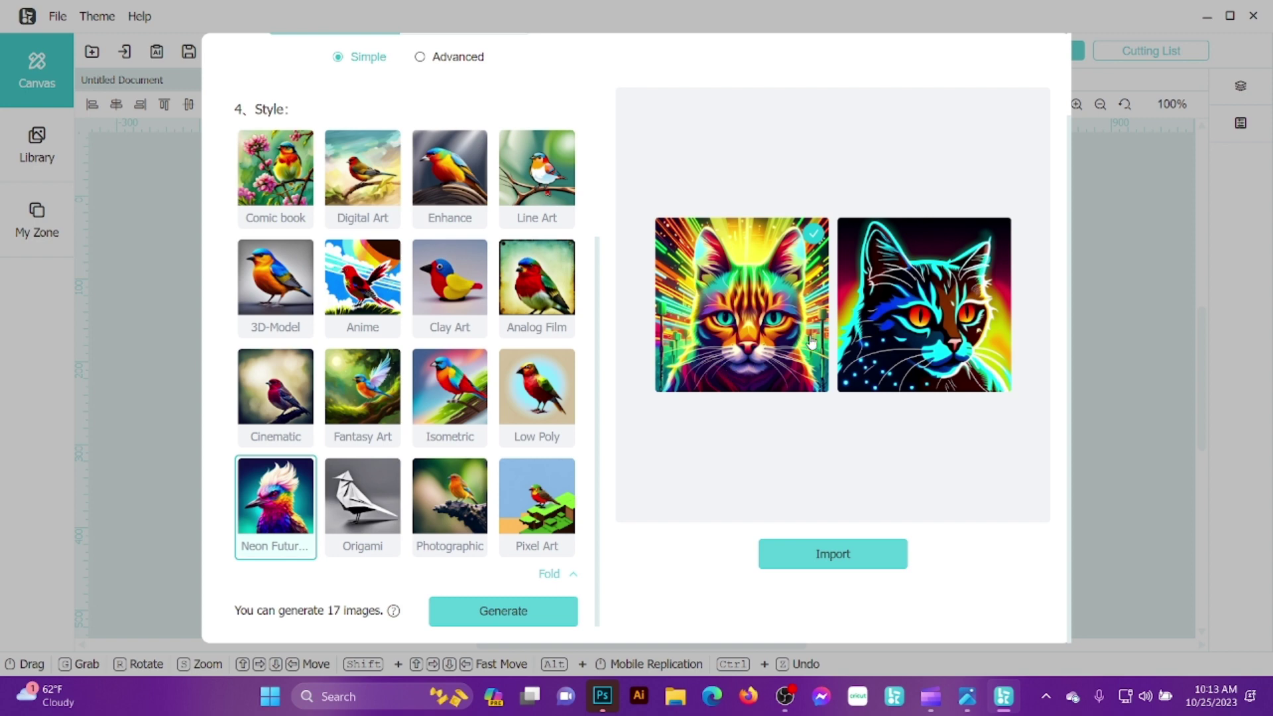
- Import the chosen cat image onto the canvas with its original colours unprocessed
click(882, 560)
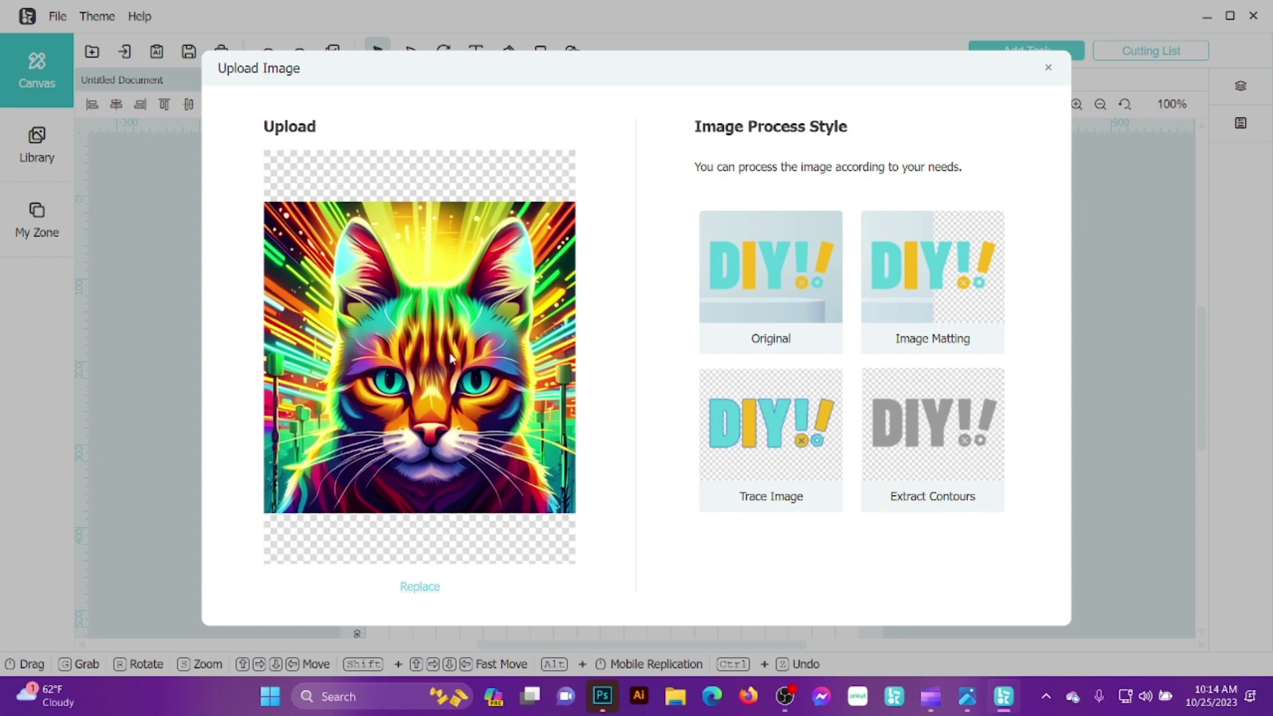
click(806, 267)
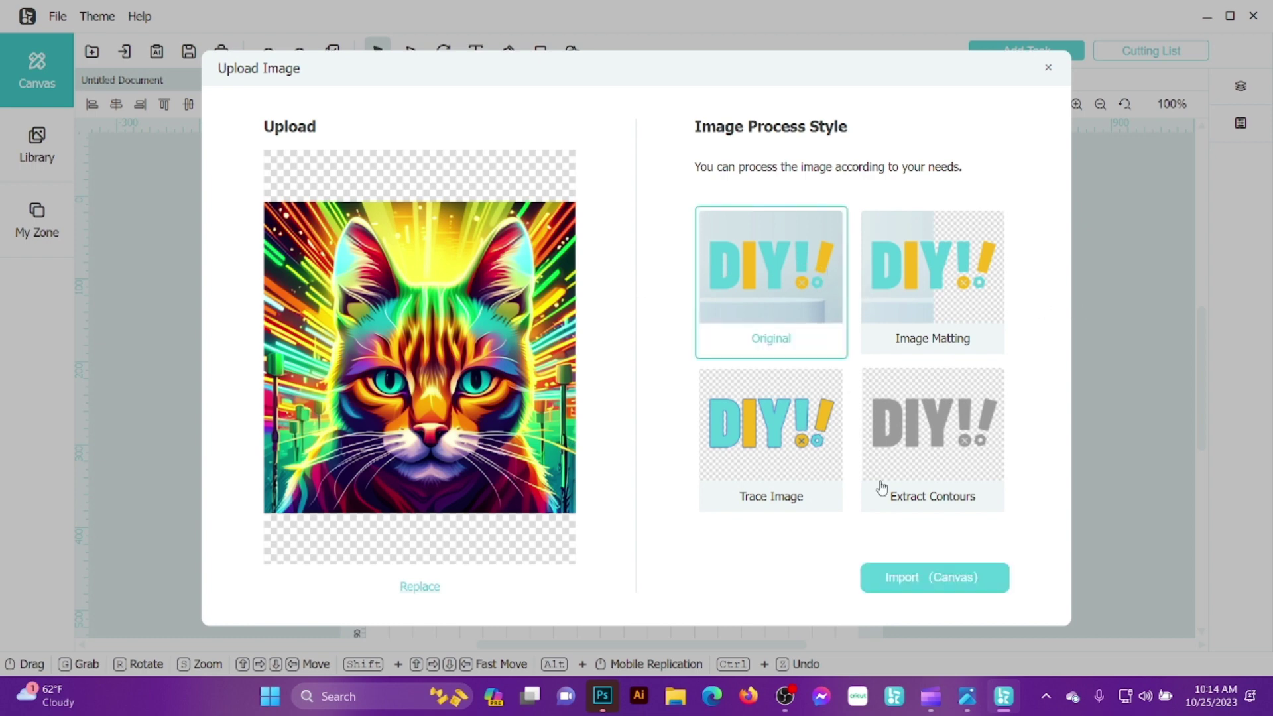
click(931, 587)
scroll(647, 394, down, 3)
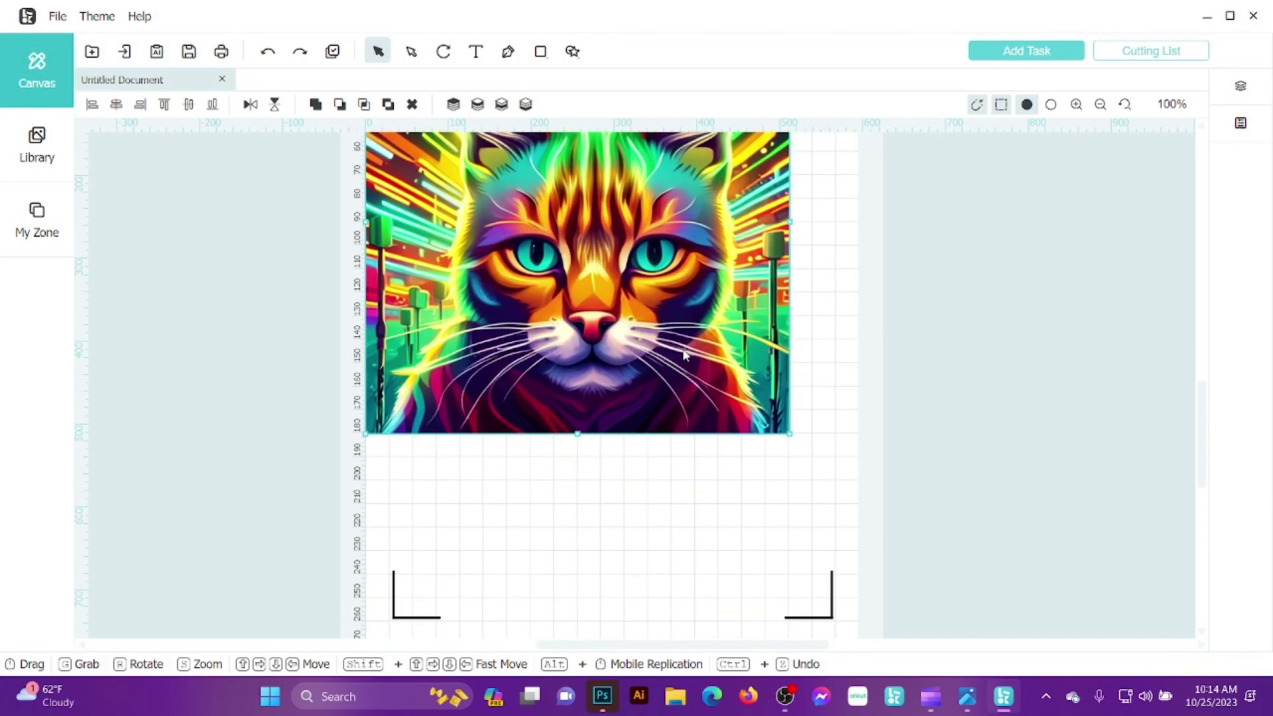
drag(629, 219, 643, 306)
scroll(692, 352, up, 3)
scroll(693, 352, down, 2)
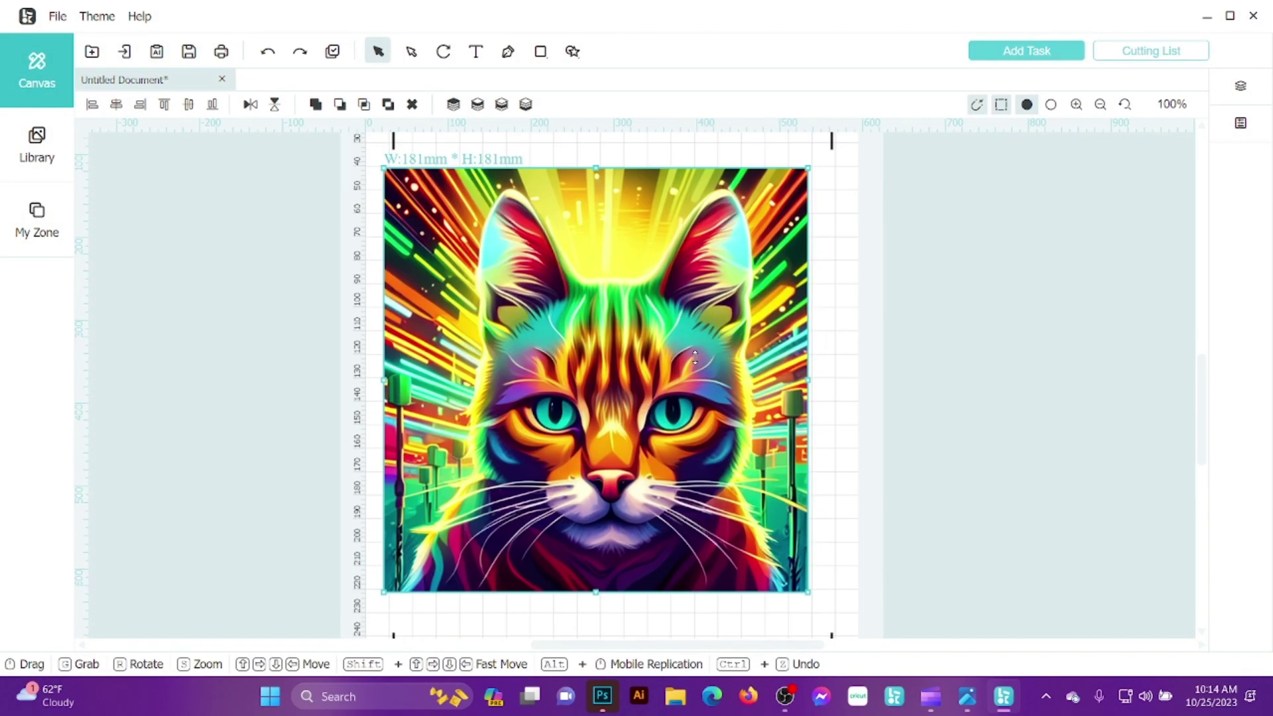
- Resize the cat image to 141 mm square and nudge it near the top of the page
drag(807, 169, 717, 278)
key(shift+Right)
key(shift+Up)
key(shift+Up)
key(shift+Up)
key(shift+Up)
key(shift+Up)
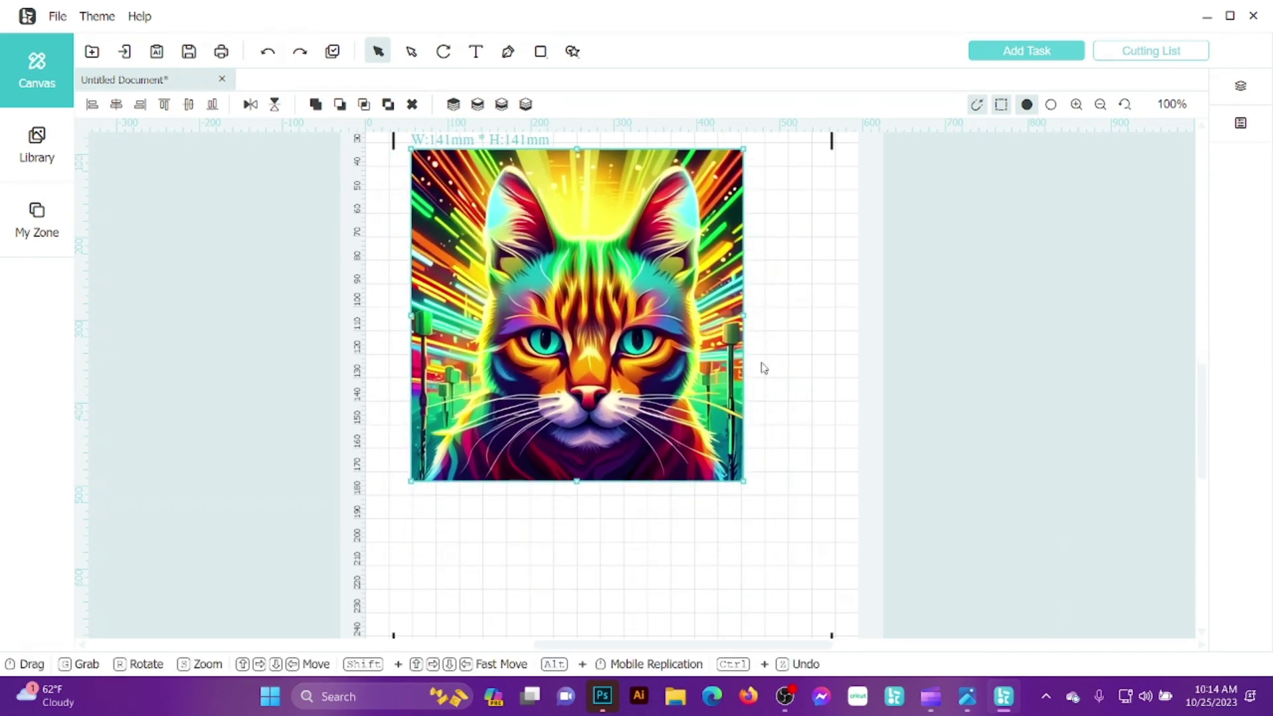
scroll(727, 432, up, 3)
key(shift+Up)
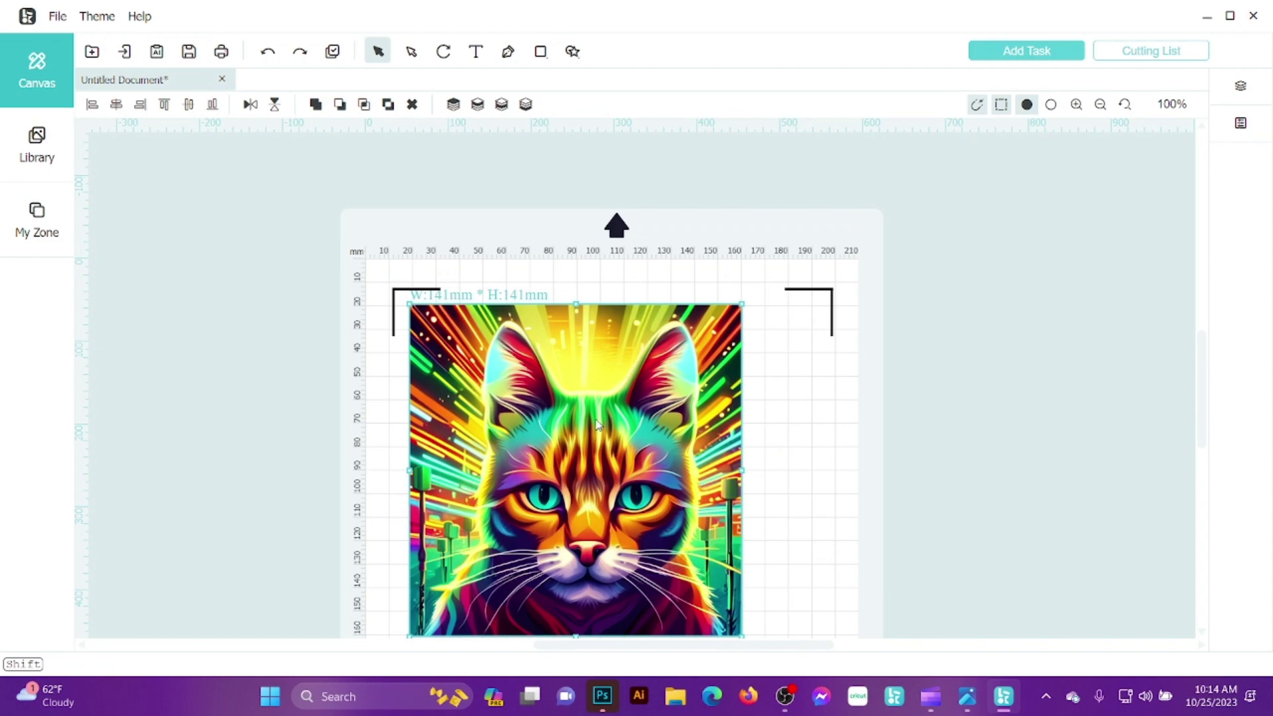
drag(627, 417, 620, 427)
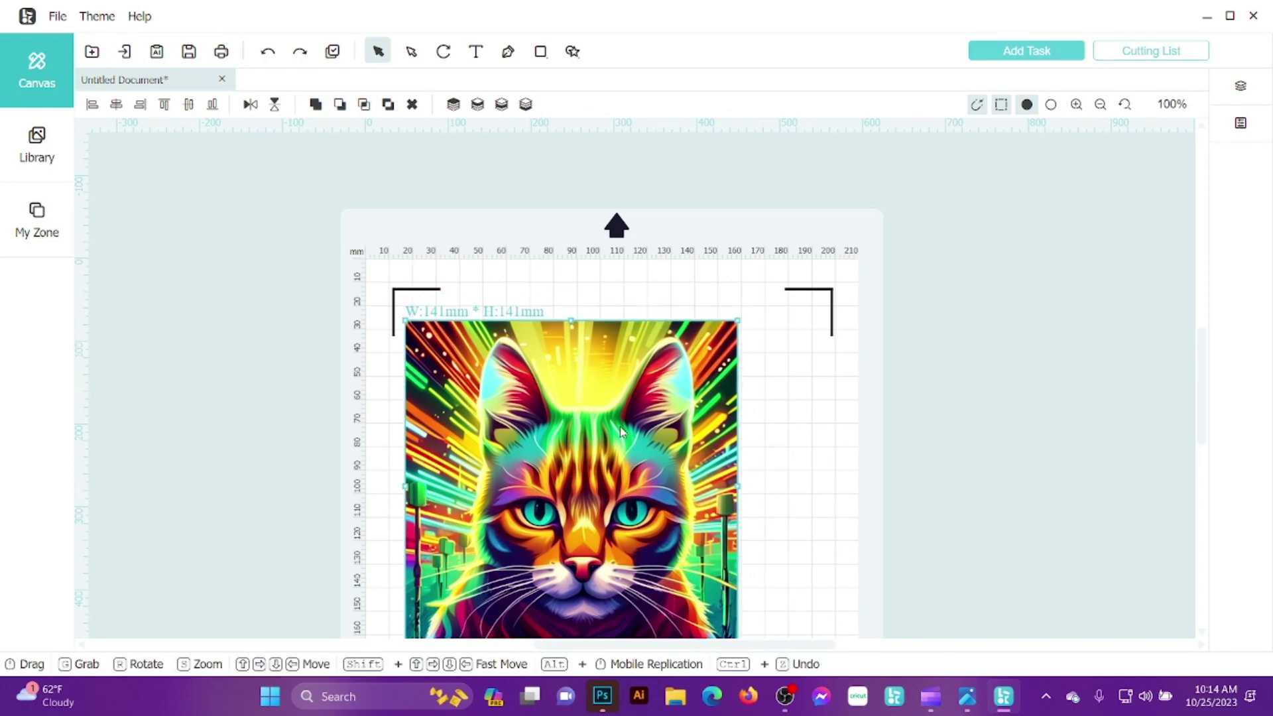
scroll(620, 427, down, 3)
scroll(622, 432, up, 2)
scroll(611, 544, up, 3)
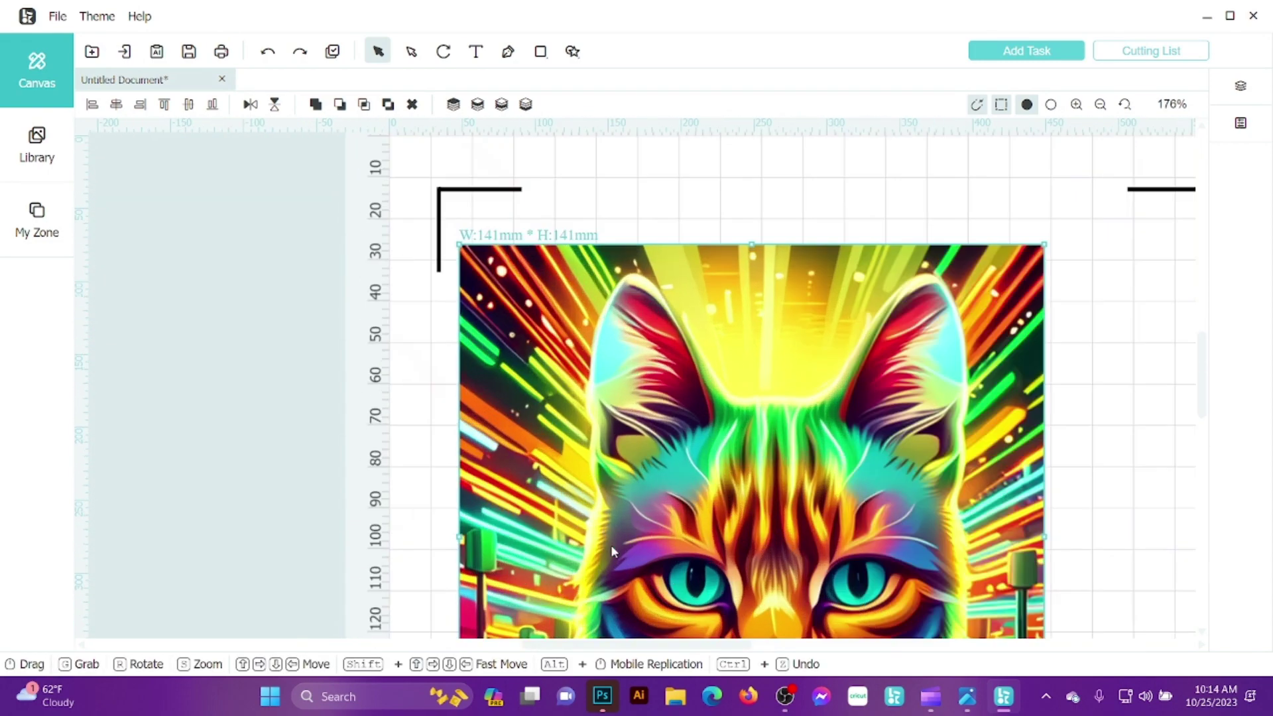
scroll(1042, 460, down, 5)
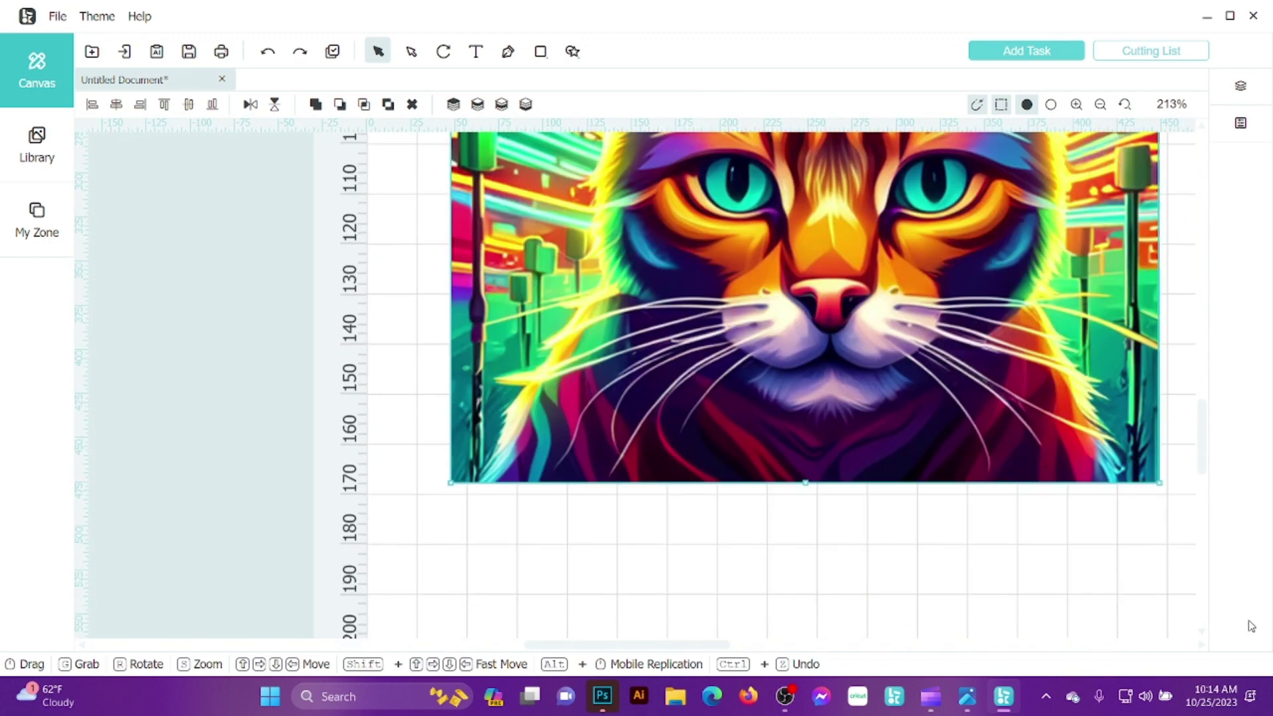
drag(549, 646, 599, 628)
scroll(640, 382, up, 3)
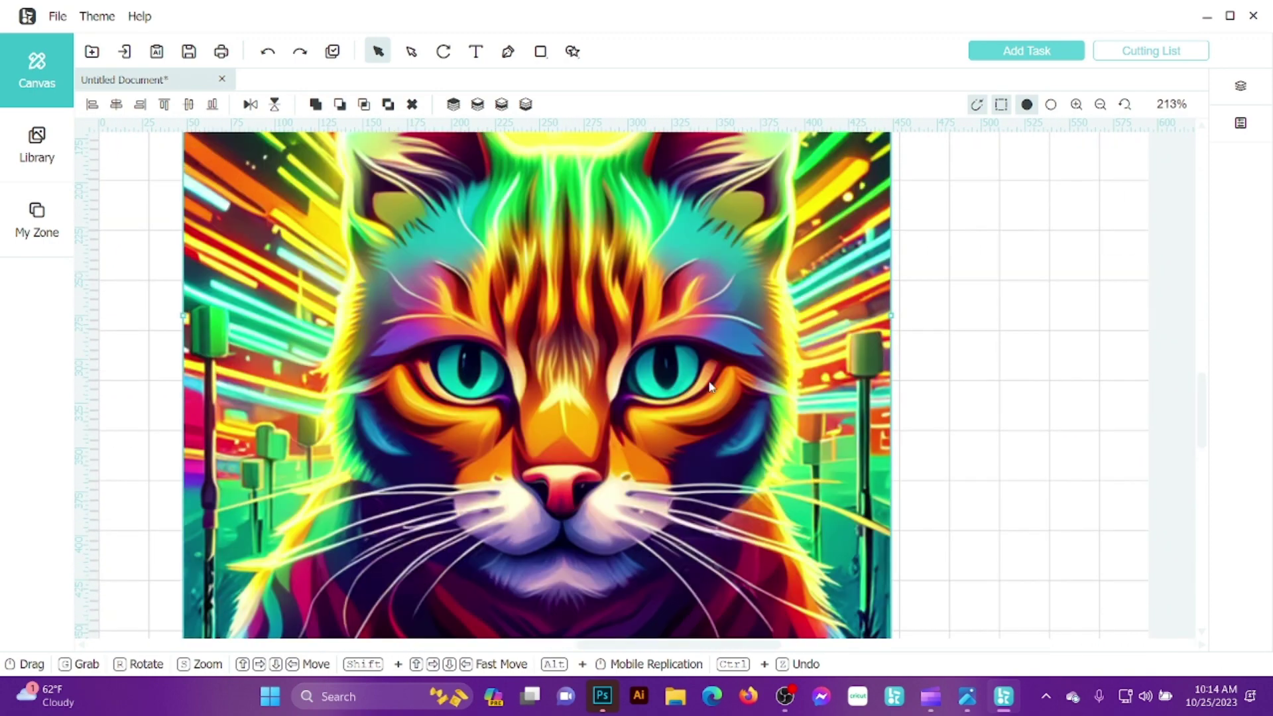
key(ctrl+0)
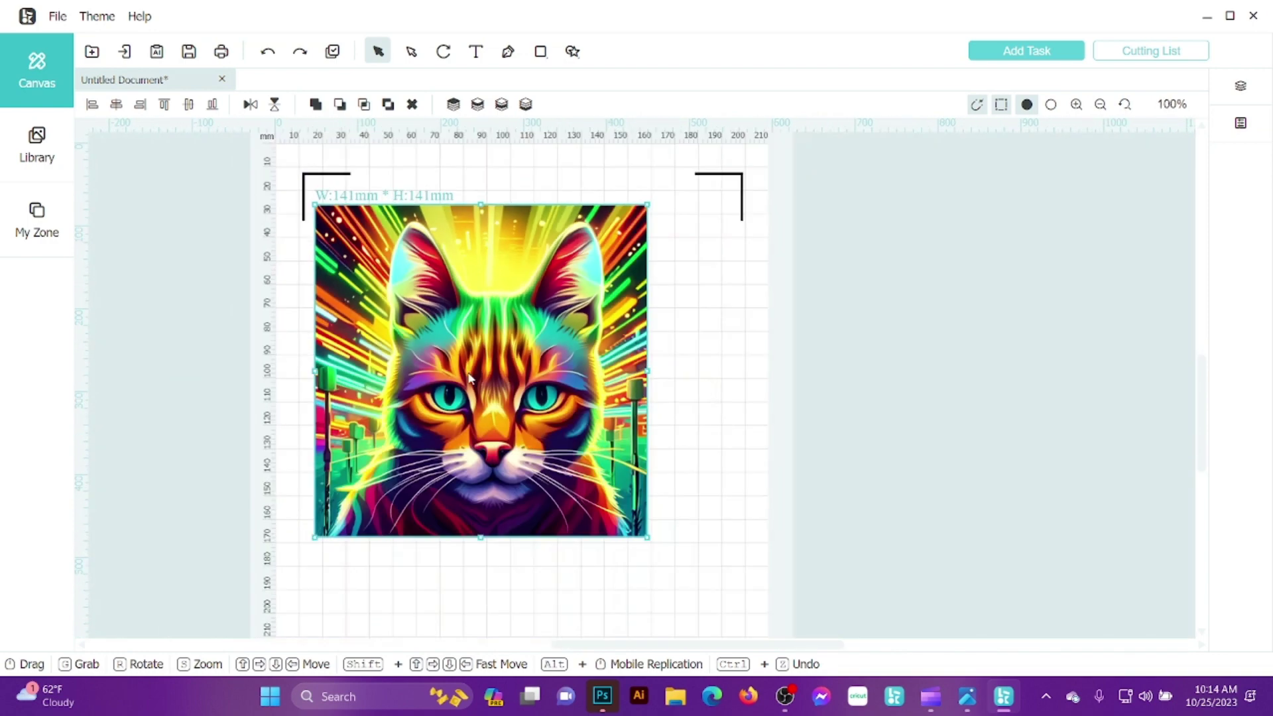
- Open the AI Graphic Assistant-Beta panel, scroll through its options, then close it
click(156, 51)
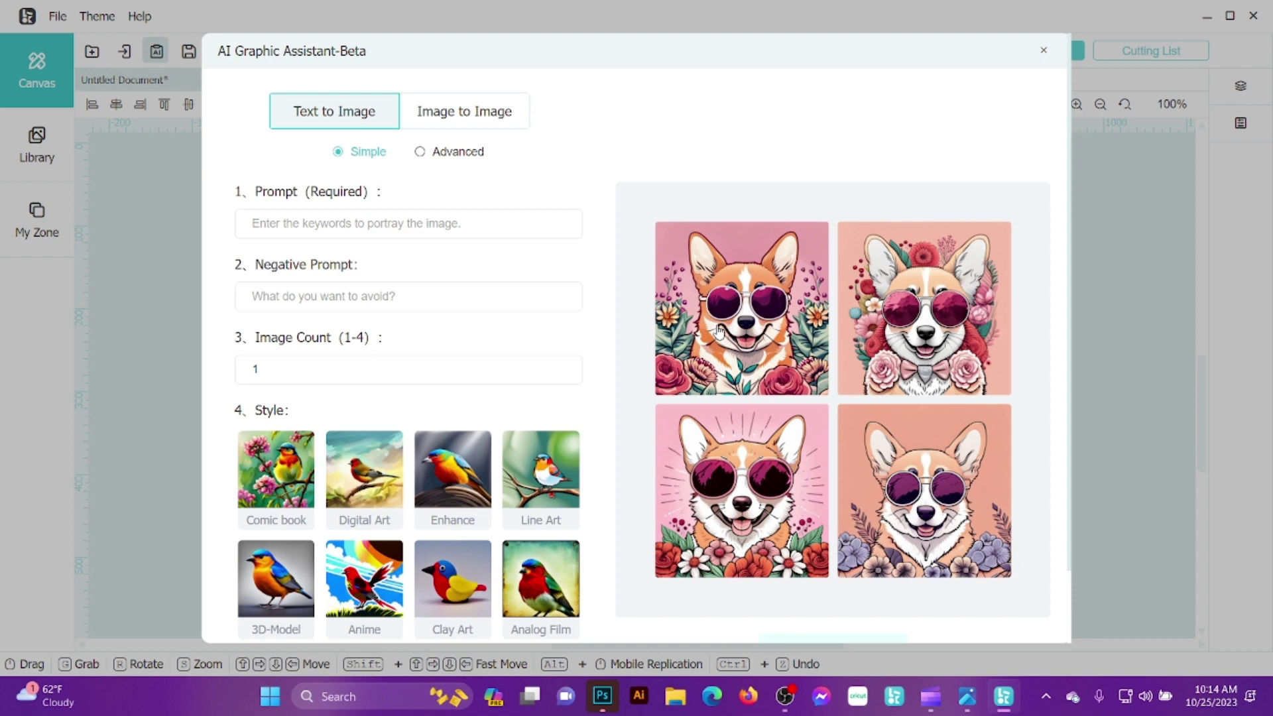
scroll(719, 331, down, 1)
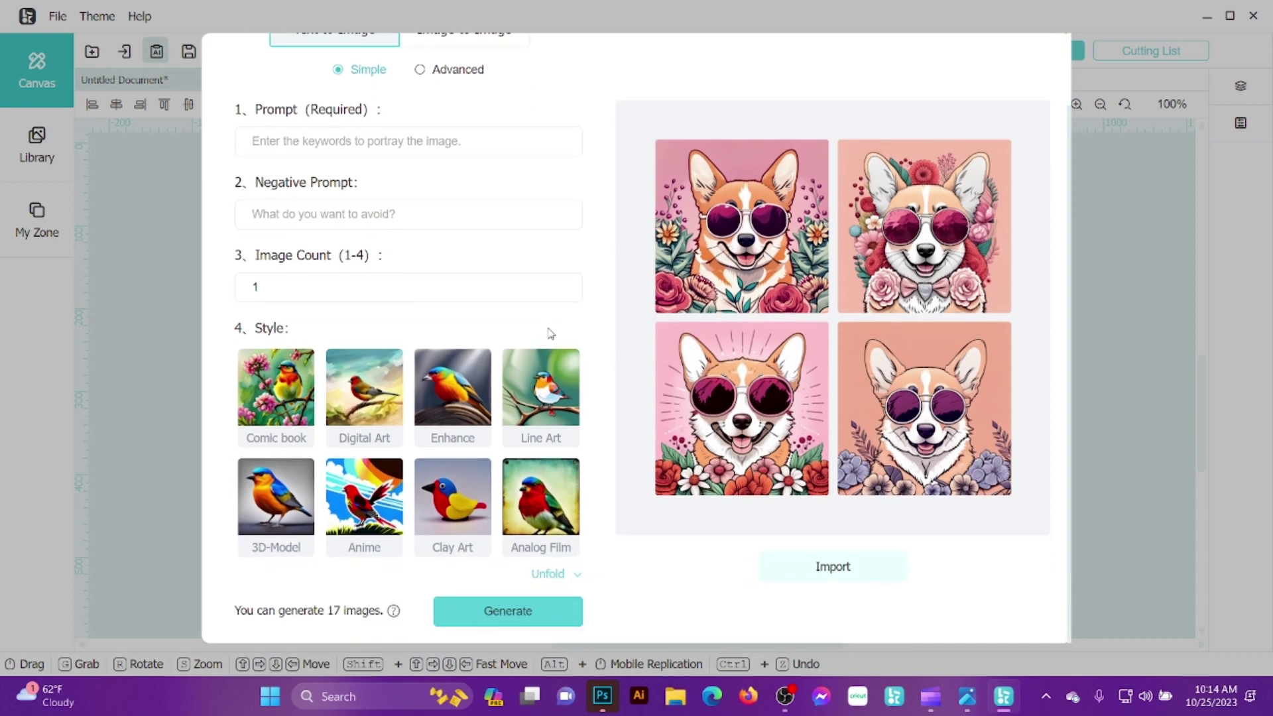
scroll(575, 295, up, 2)
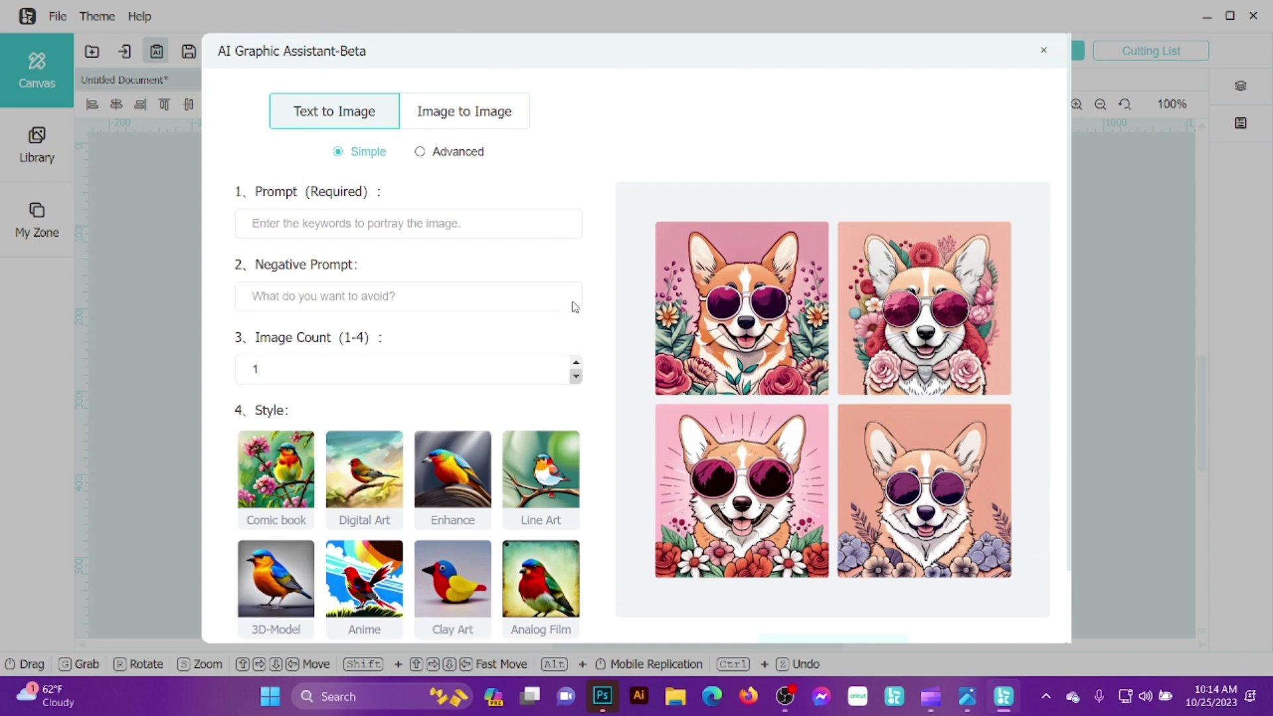
click(1044, 51)
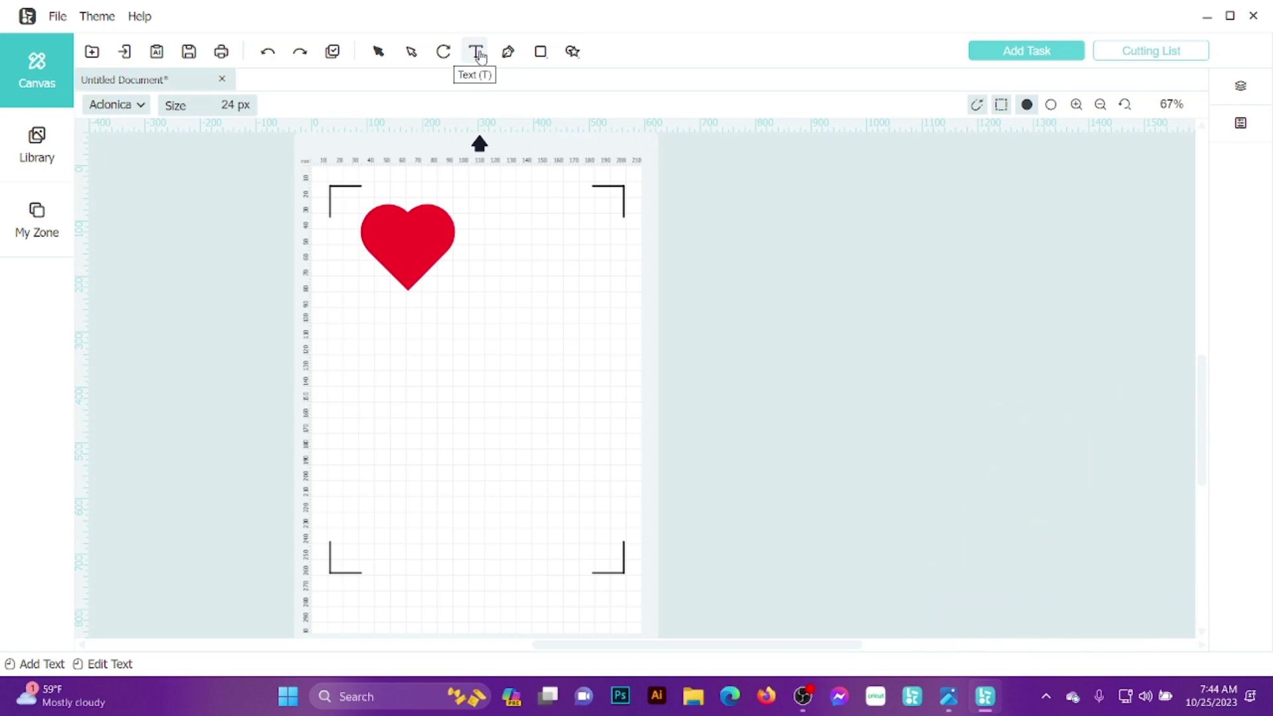
- With the Text tool active, browse the built-in LOKLiK fonts in the font picker
click(477, 52)
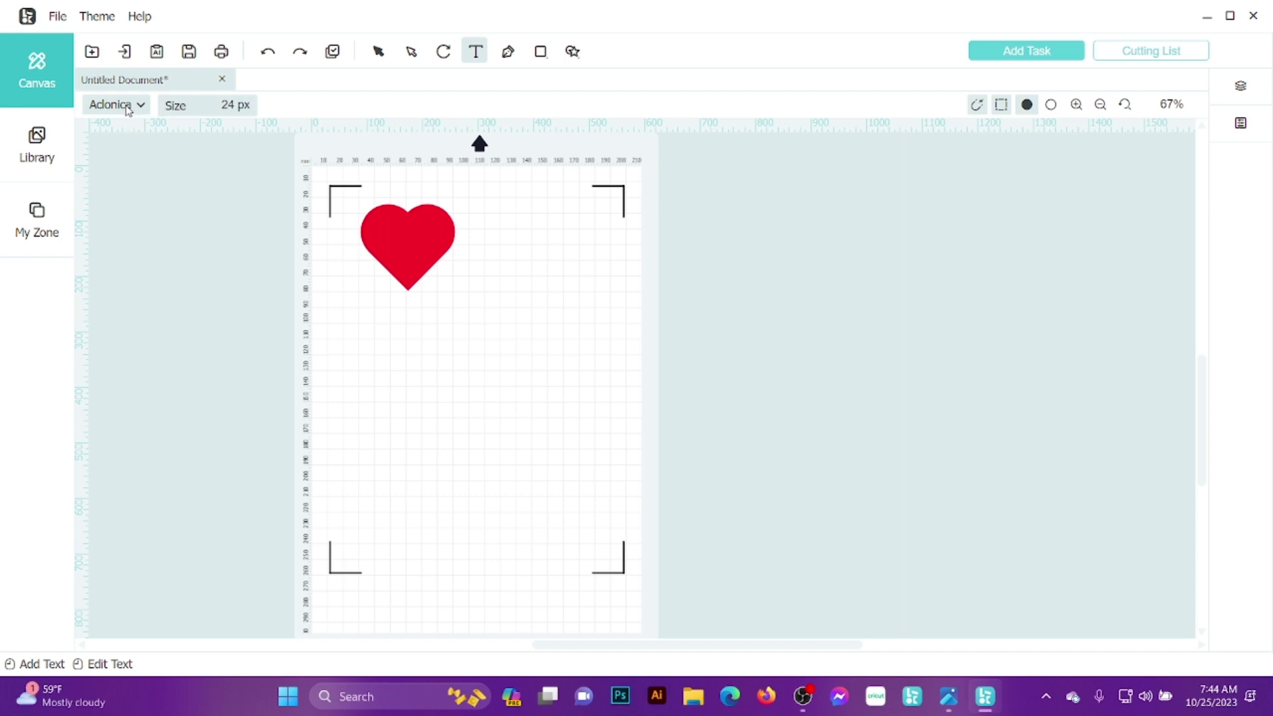
click(128, 108)
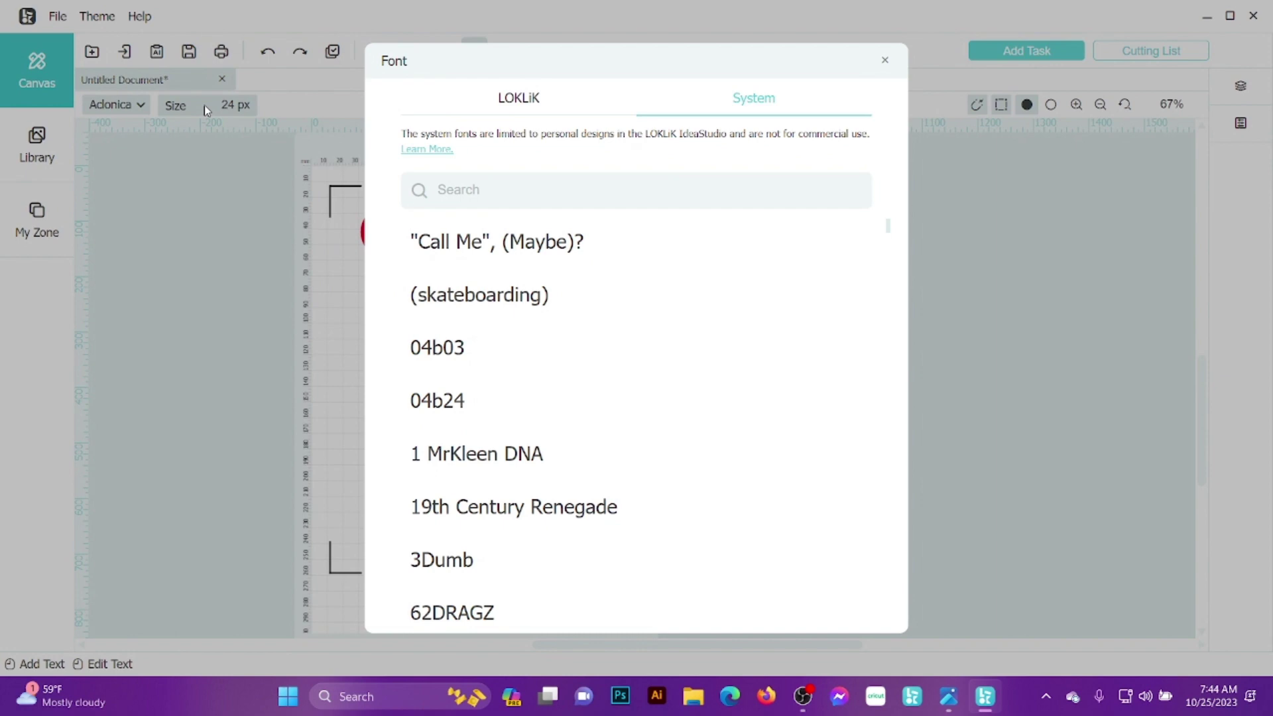
click(555, 106)
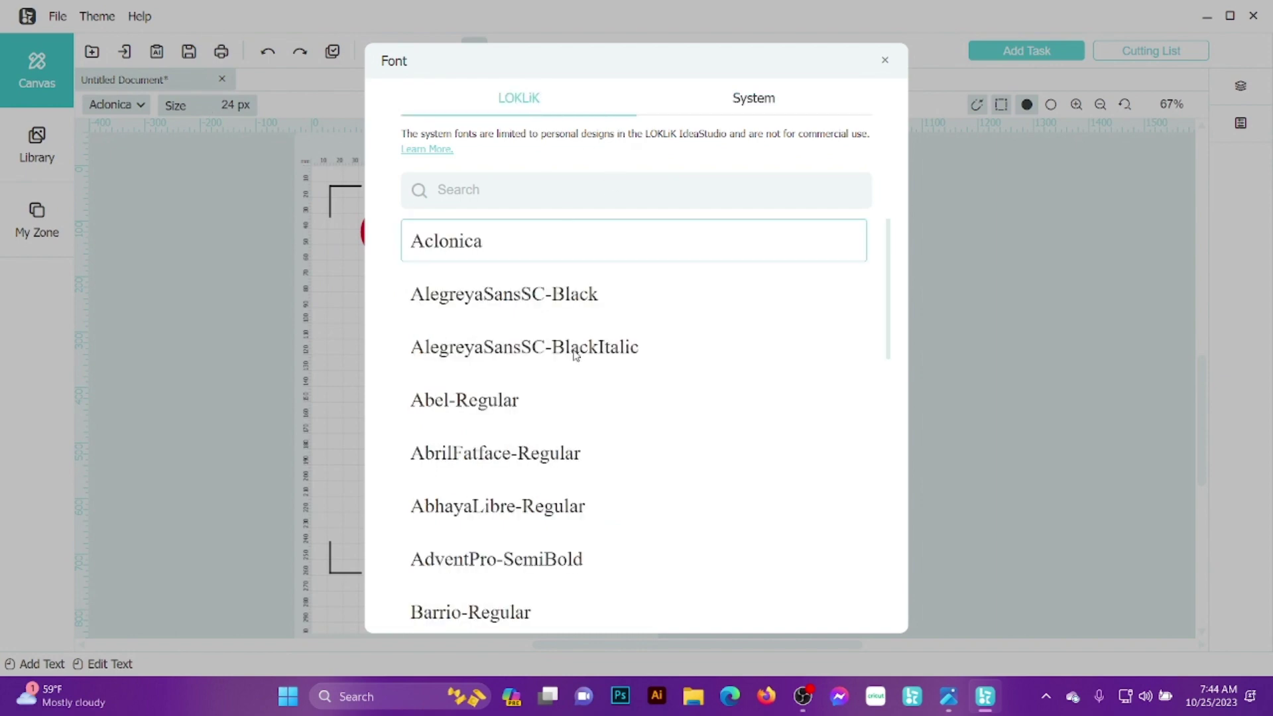
scroll(576, 359, down, 5)
scroll(576, 358, down, 4)
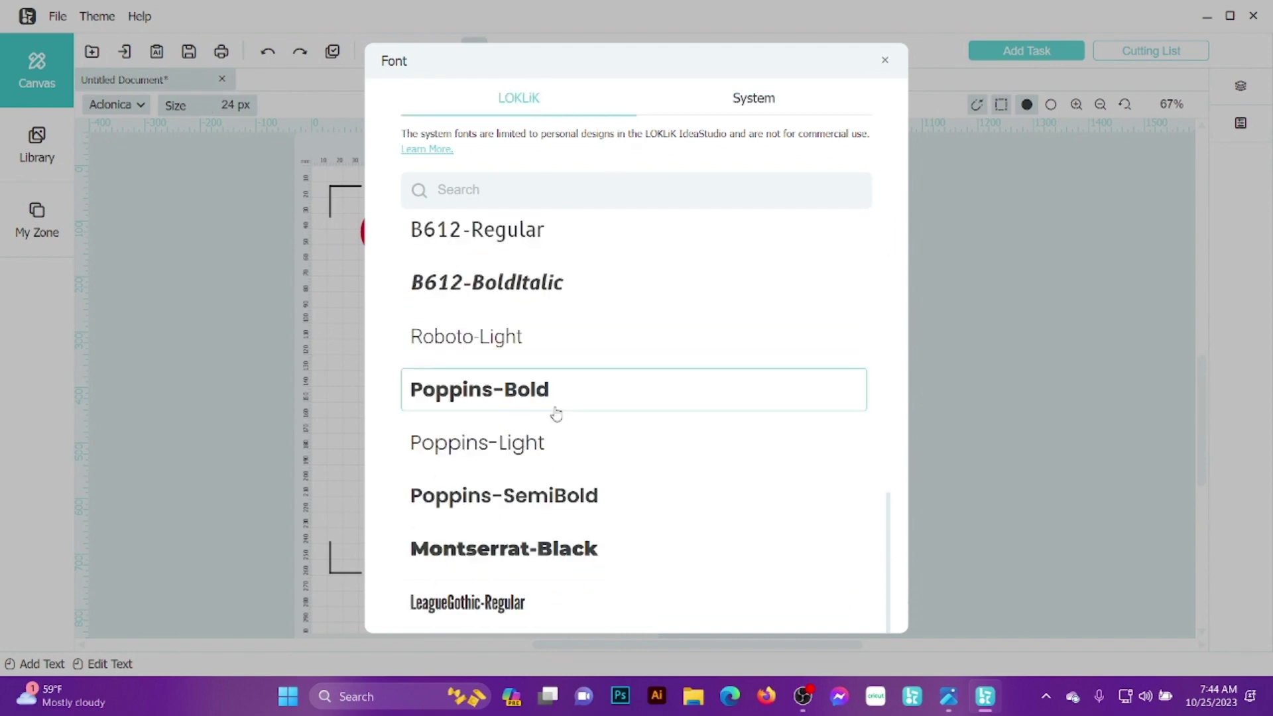
scroll(556, 413, up, 10)
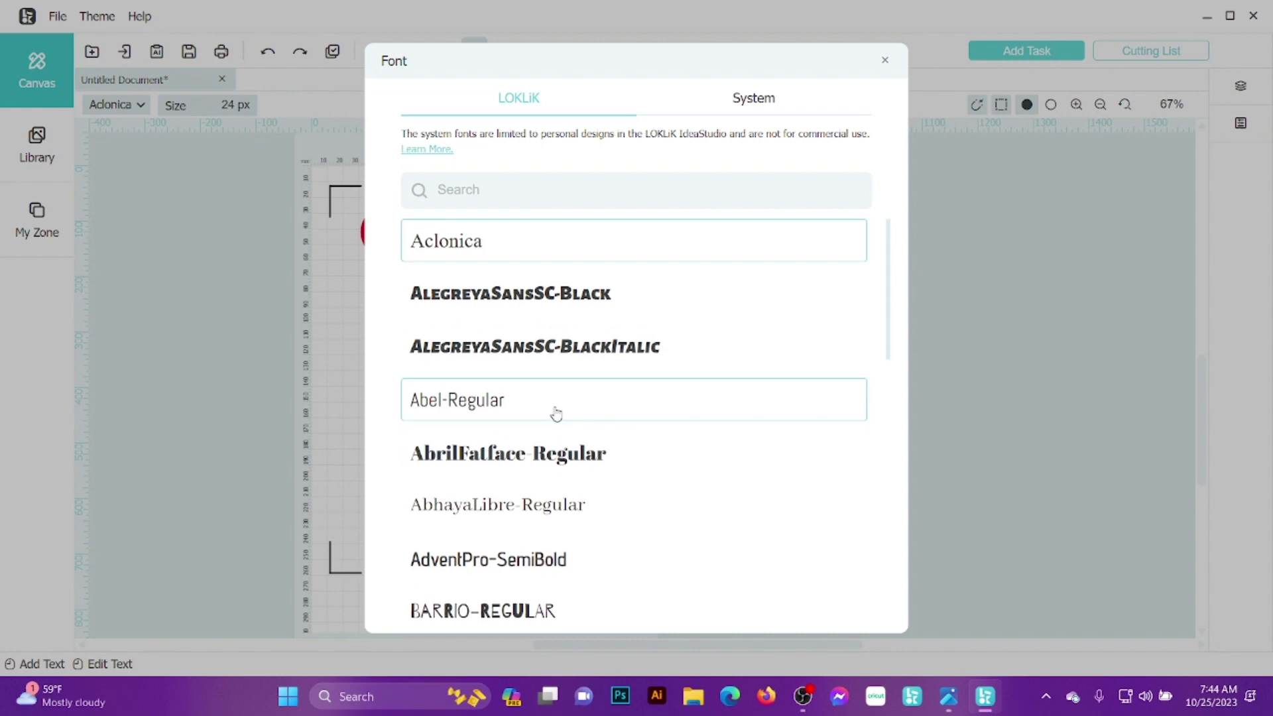
scroll(556, 412, down, 9)
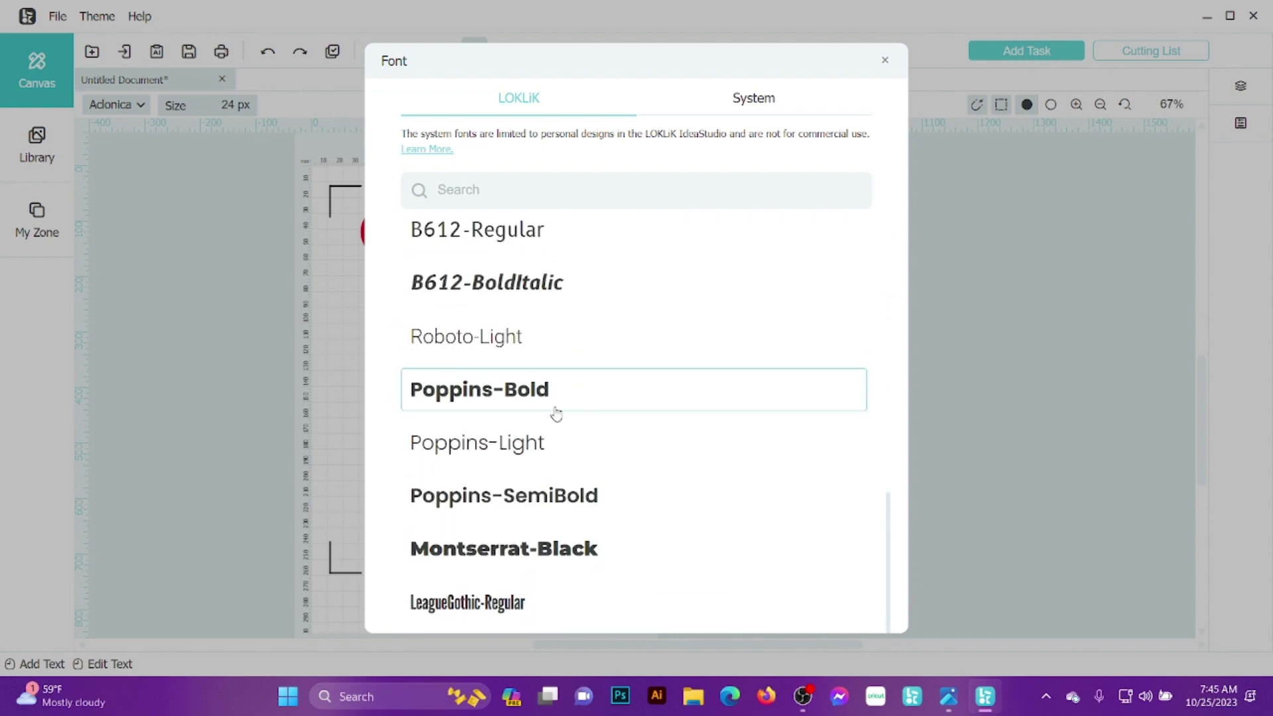
- Browse the System fonts and choose Alexia Bright Sans
click(750, 103)
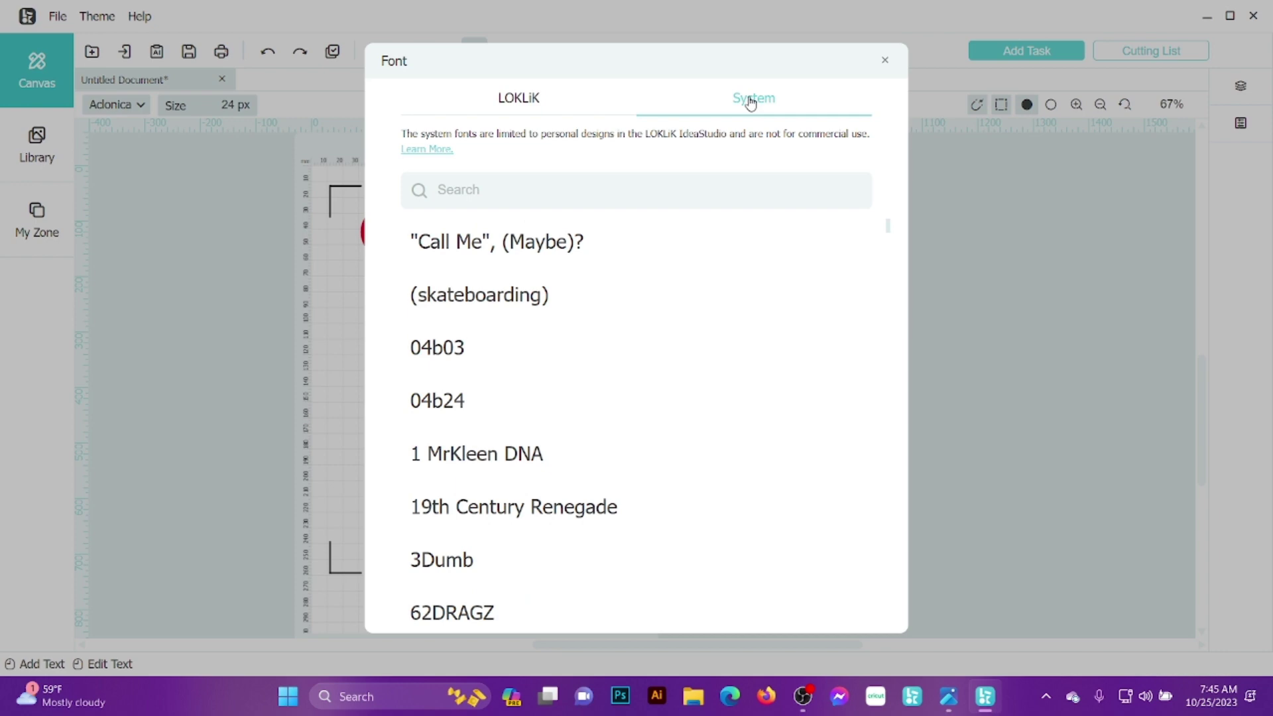
scroll(690, 274, down, 2)
scroll(525, 368, down, 20)
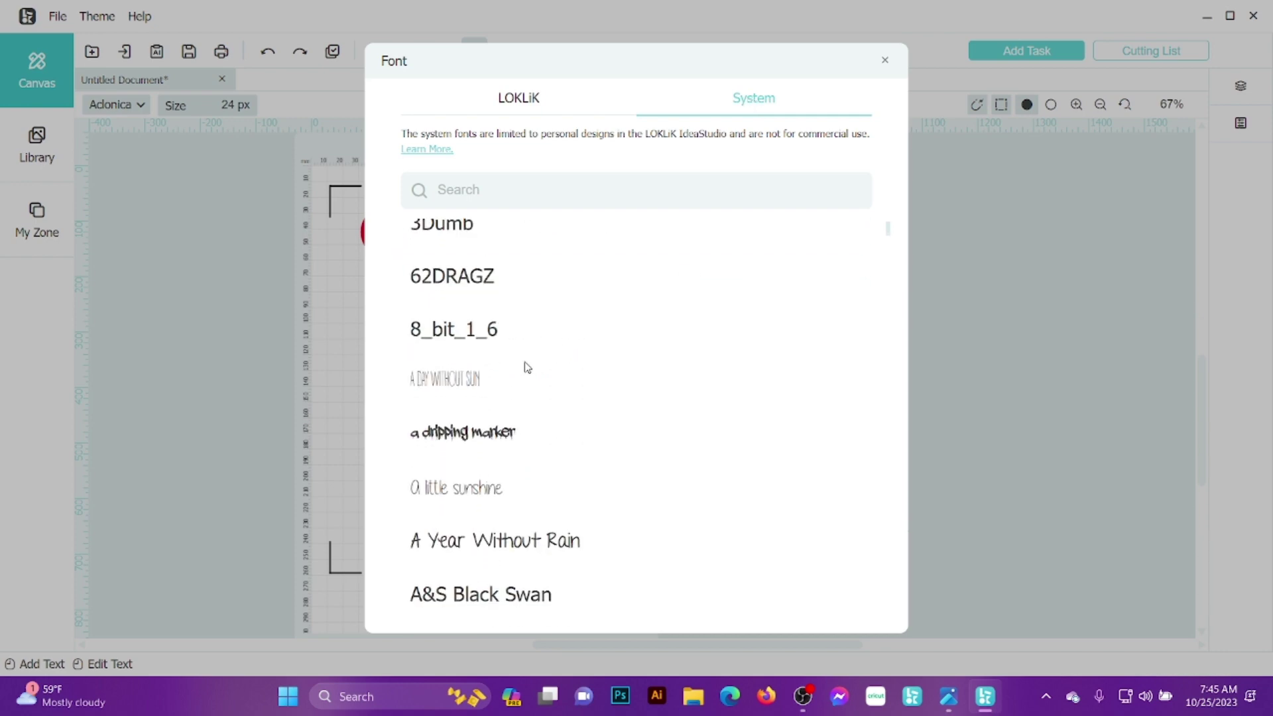
scroll(526, 368, down, 2)
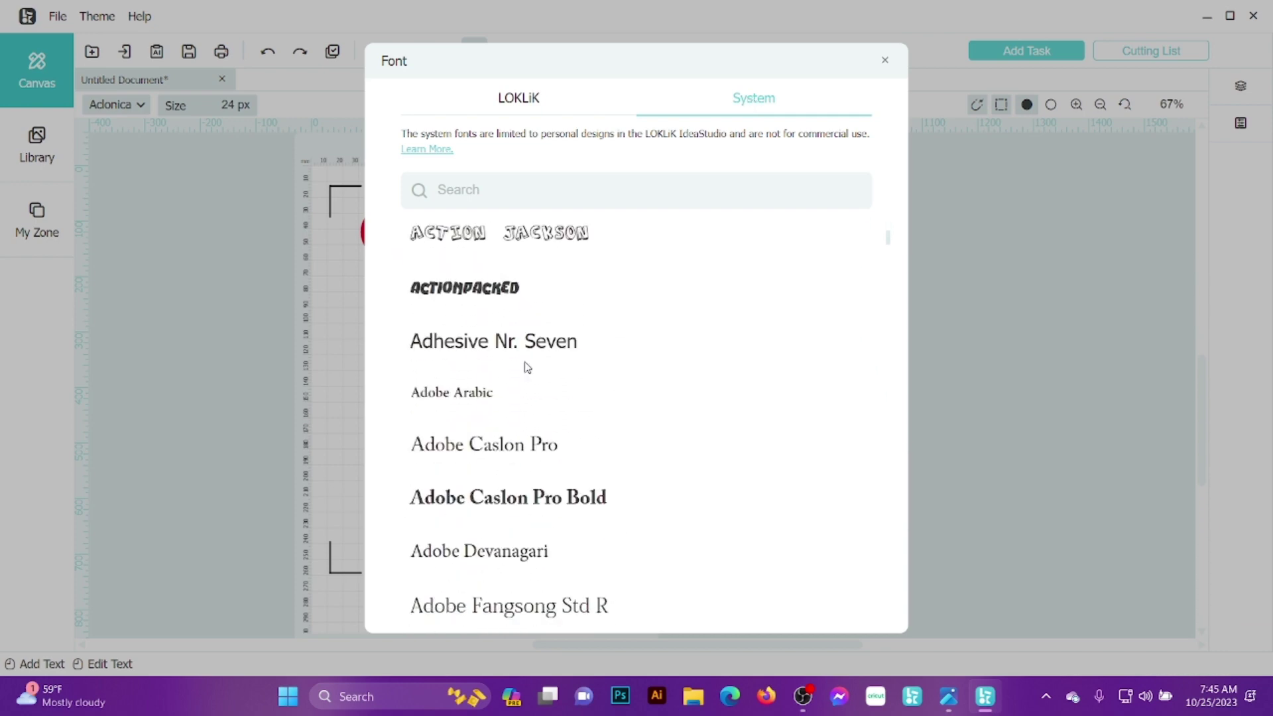
scroll(527, 368, down, 19)
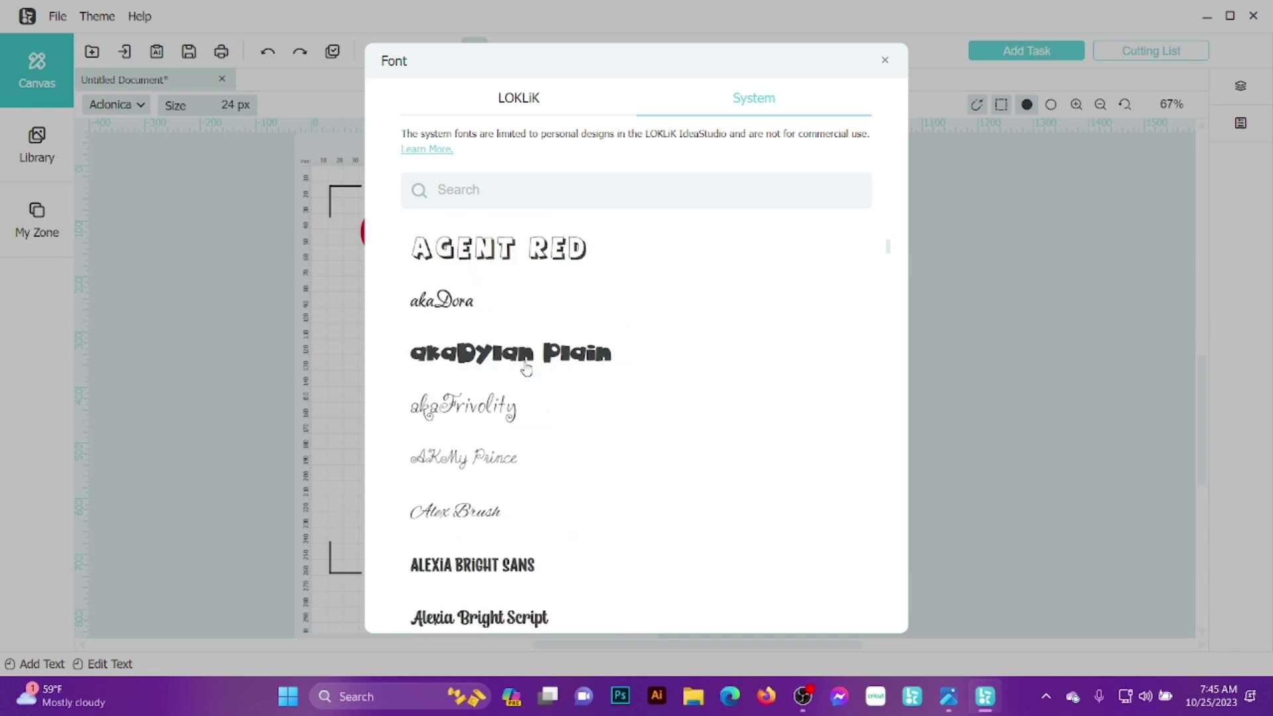
scroll(526, 368, down, 6)
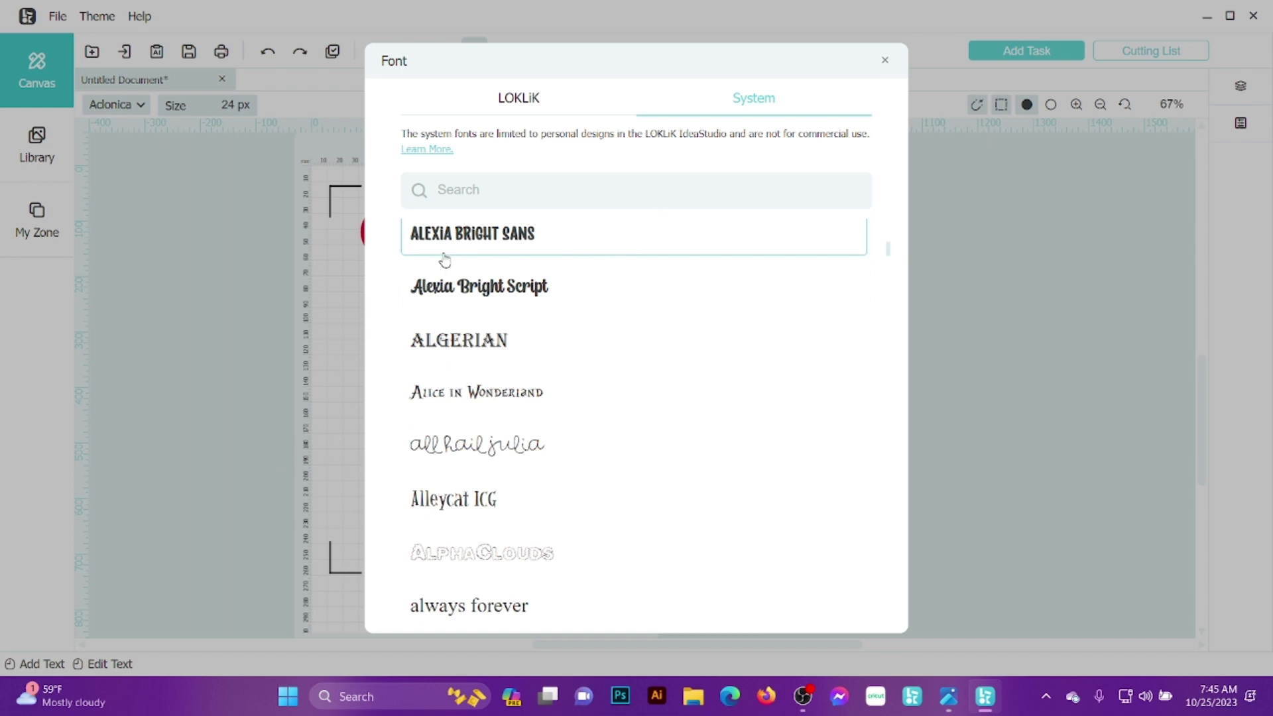
click(335, 189)
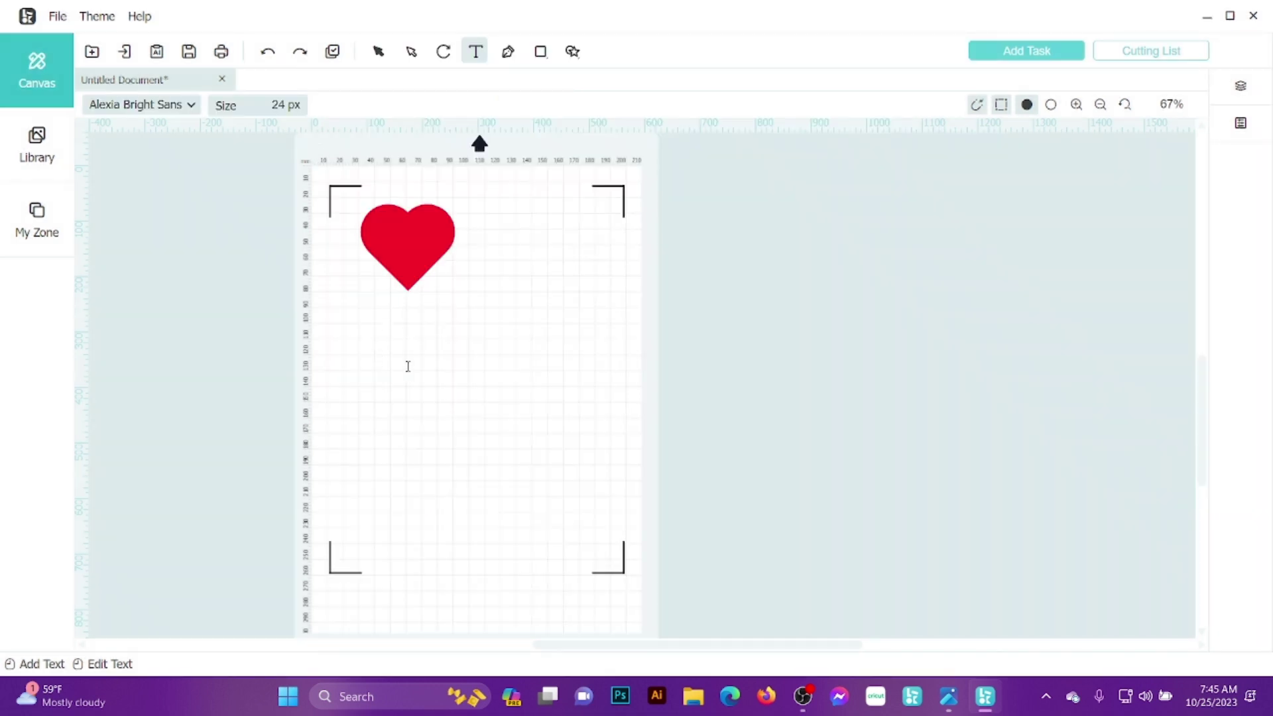
- Add a text box below the heart reading 'Hello' and commit it
click(409, 366)
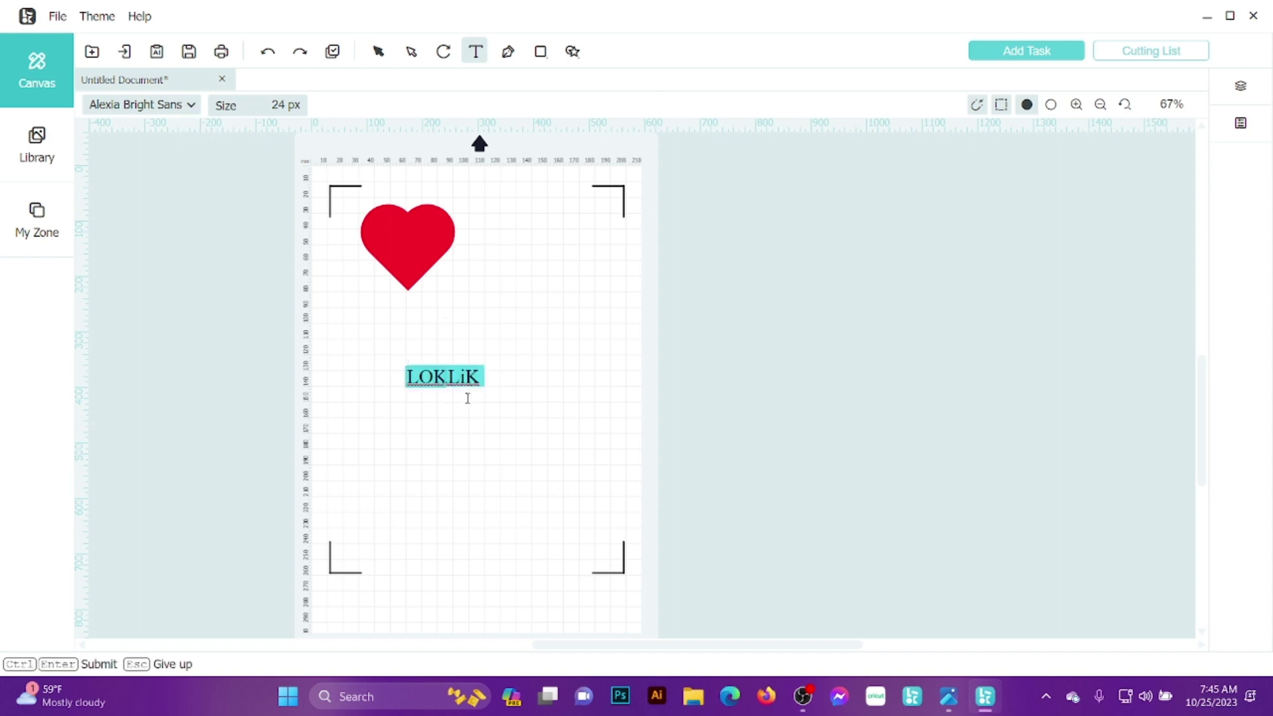
text(H)
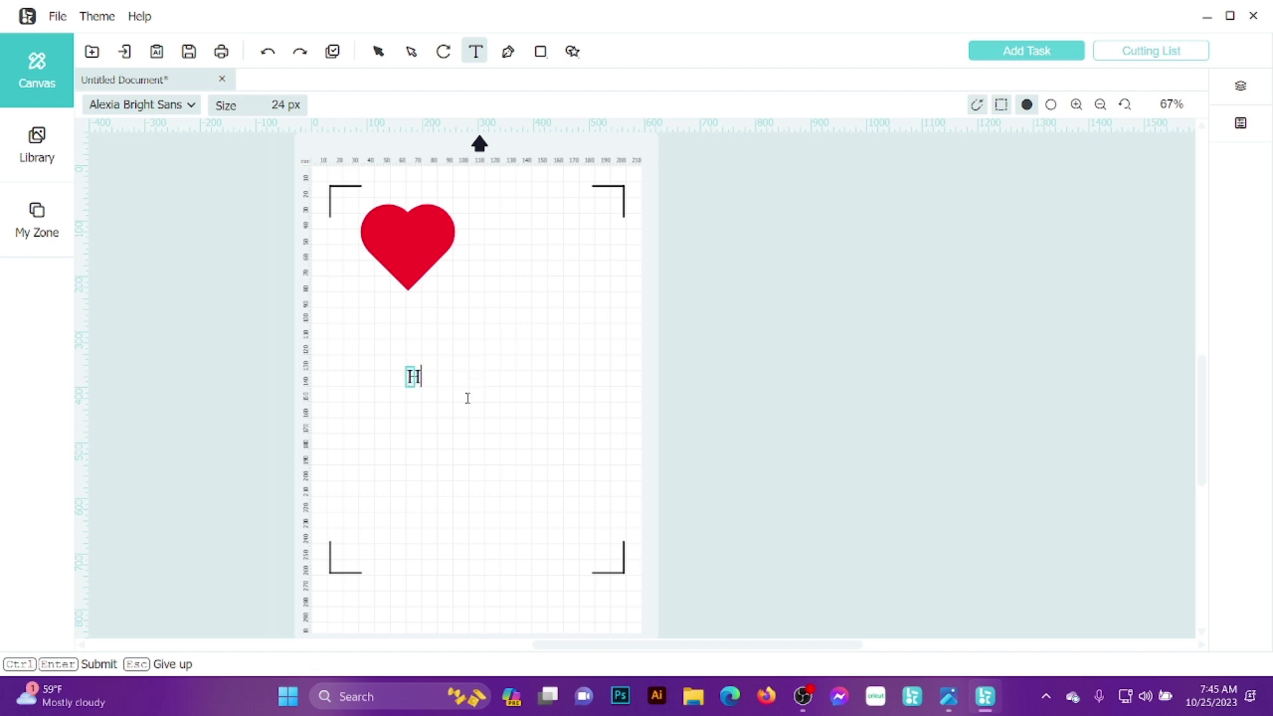
text(ello)
key(ctrl+a)
key(ctrl+Return)
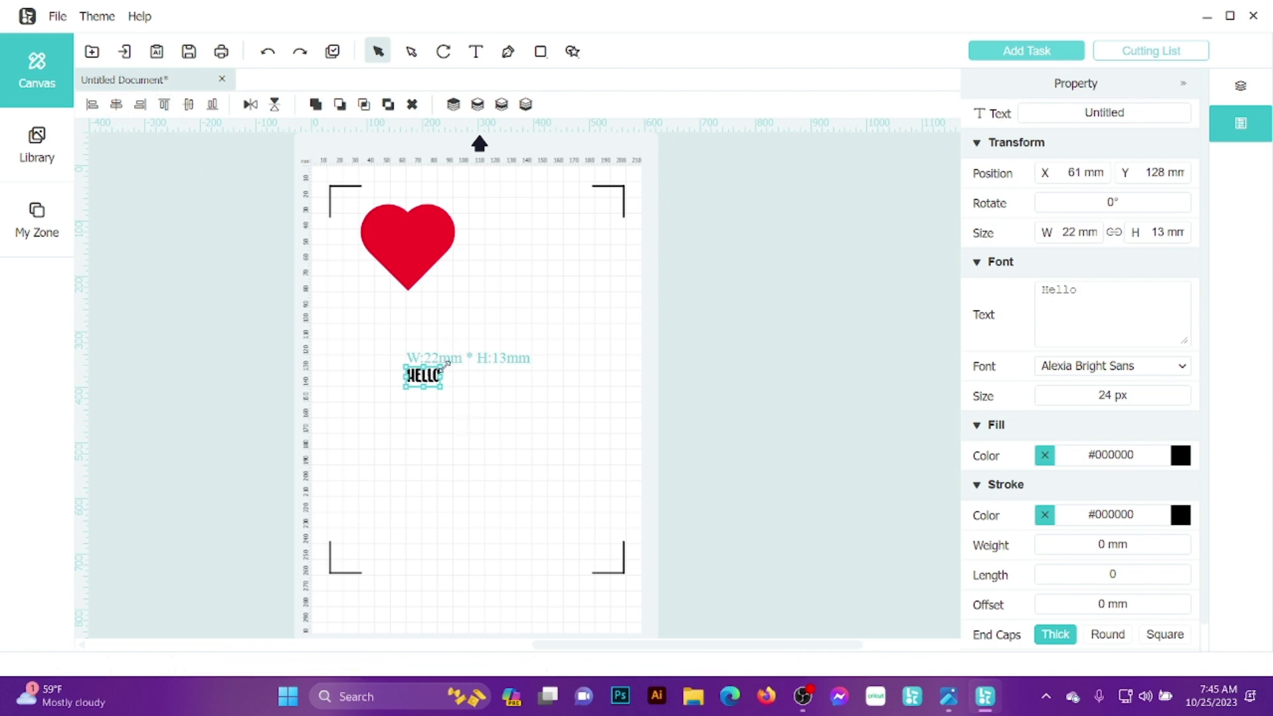
- Enlarge HELLO to 92 × 54 mm, place it below the red heart, and reselect it
drag(442, 367, 555, 298)
drag(478, 335, 477, 372)
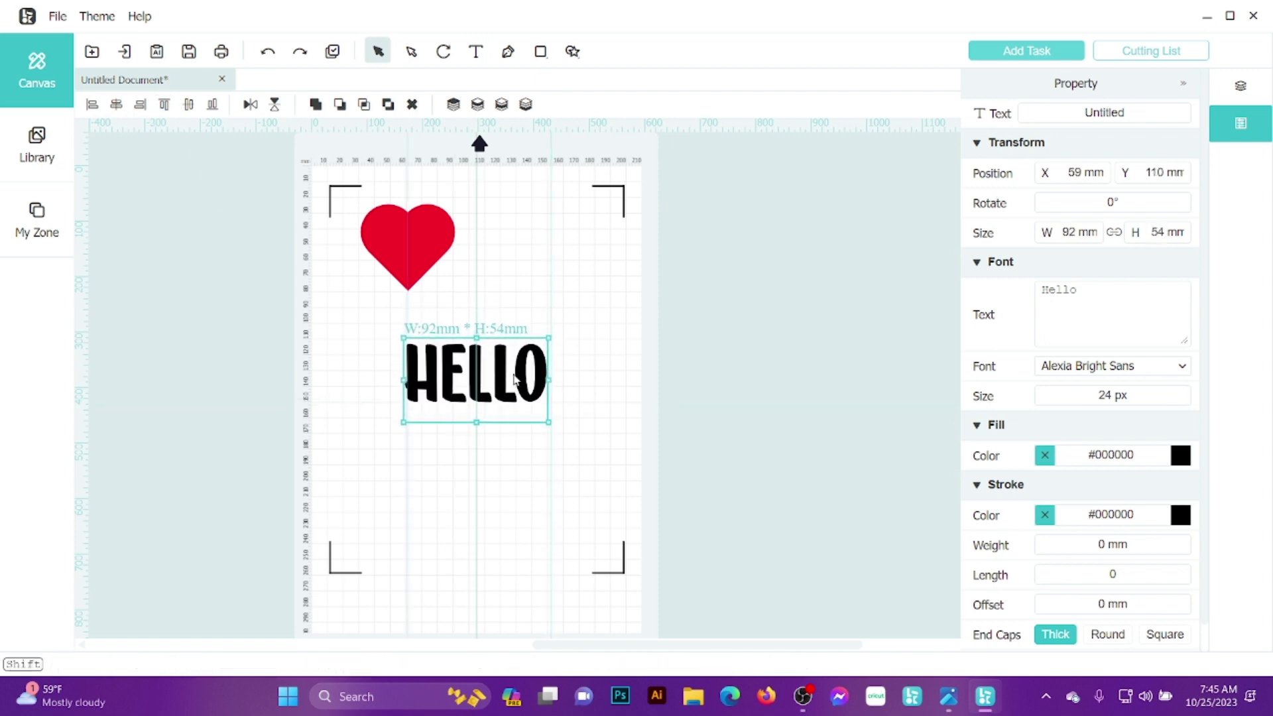
click(629, 349)
click(504, 385)
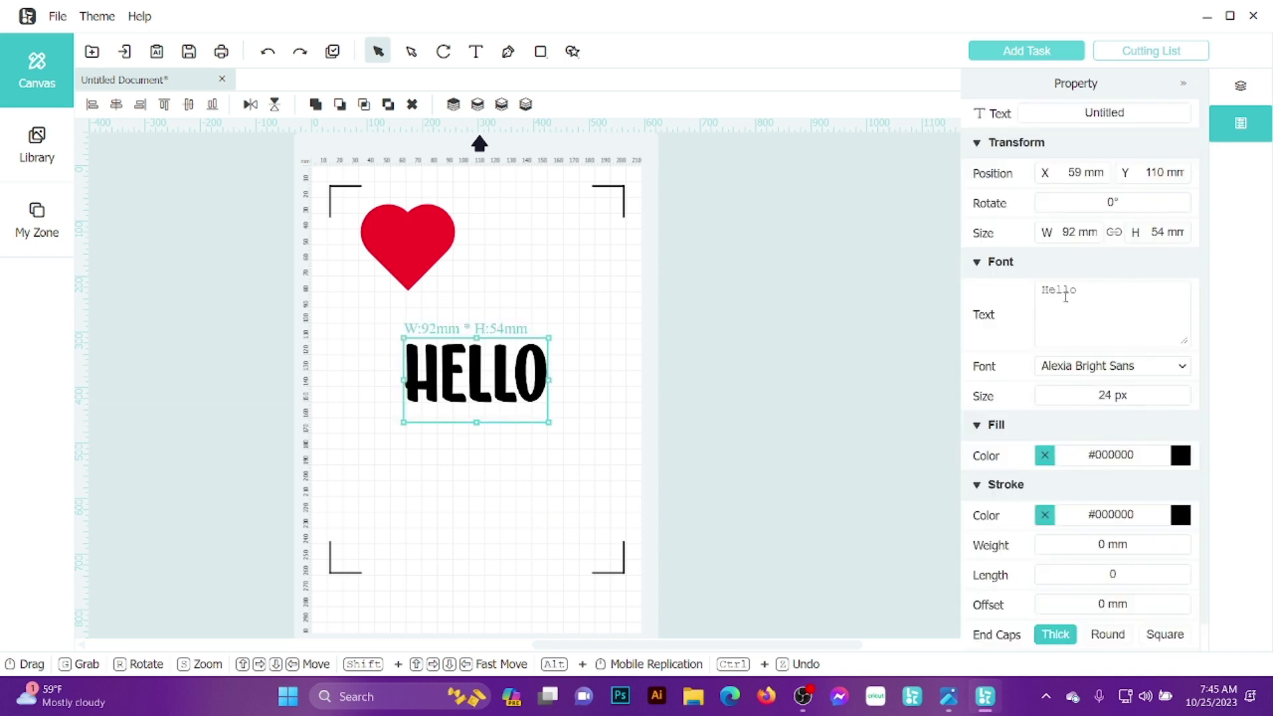
- Fill the HELLO text with red #ff0202
click(1182, 462)
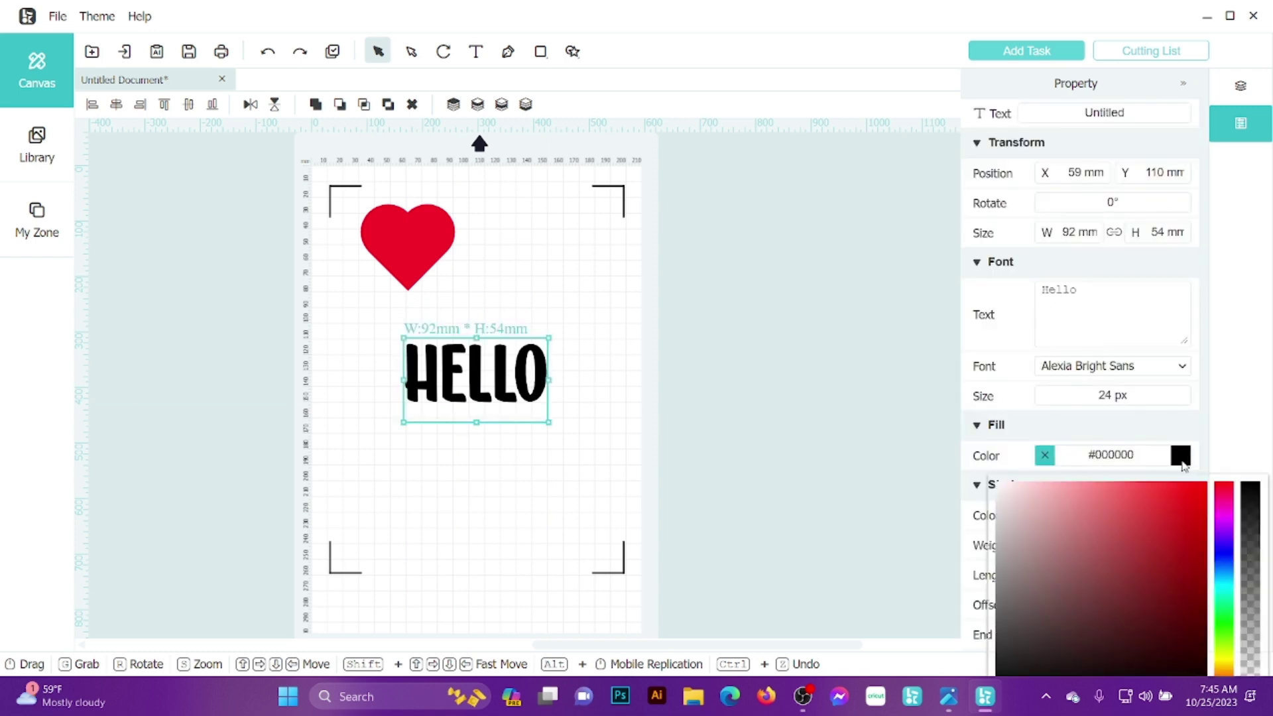
click(1156, 498)
click(1191, 422)
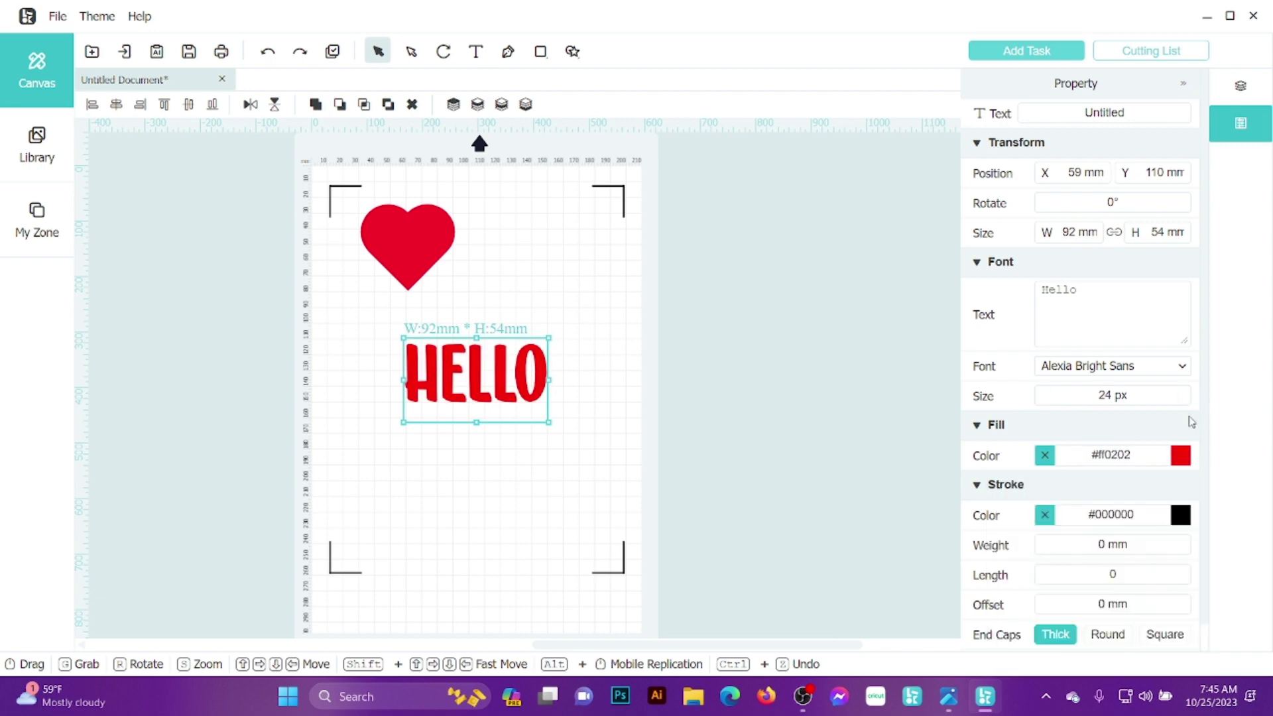
- Set HELLO's black #000000 outline weight to 2 mm
scroll(1190, 421, down, 1)
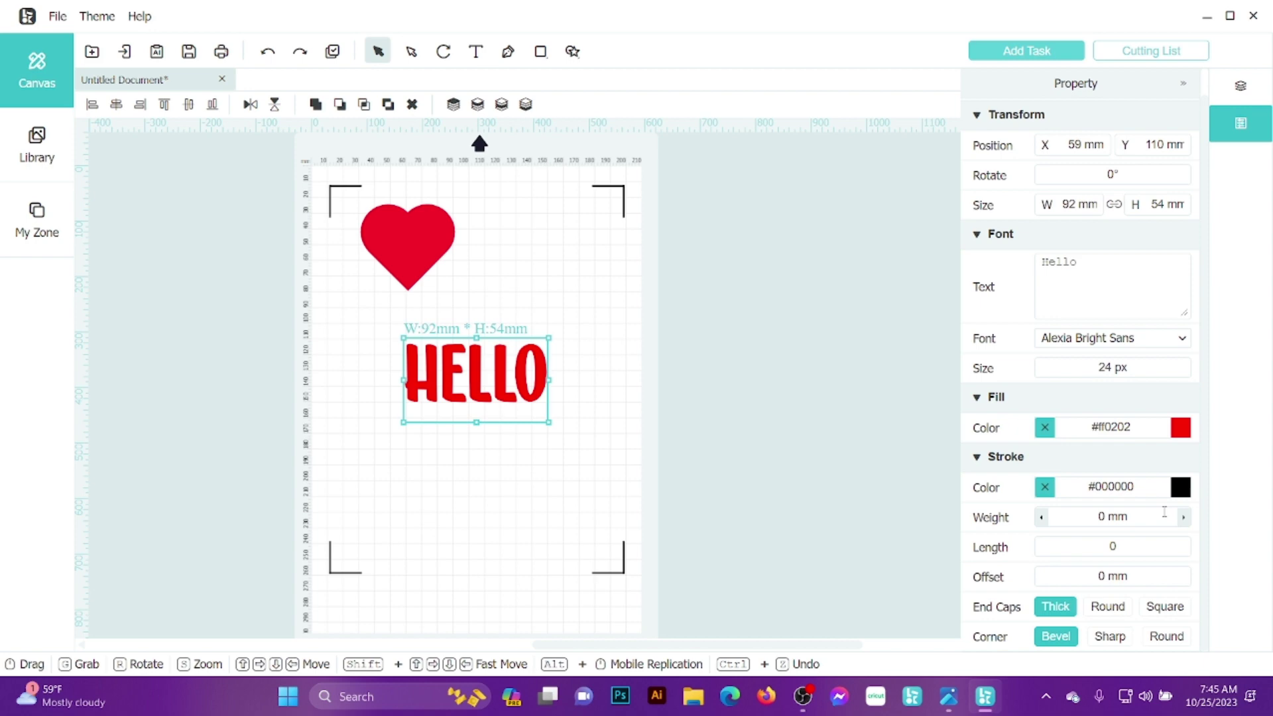
click(1184, 517)
click(1183, 518)
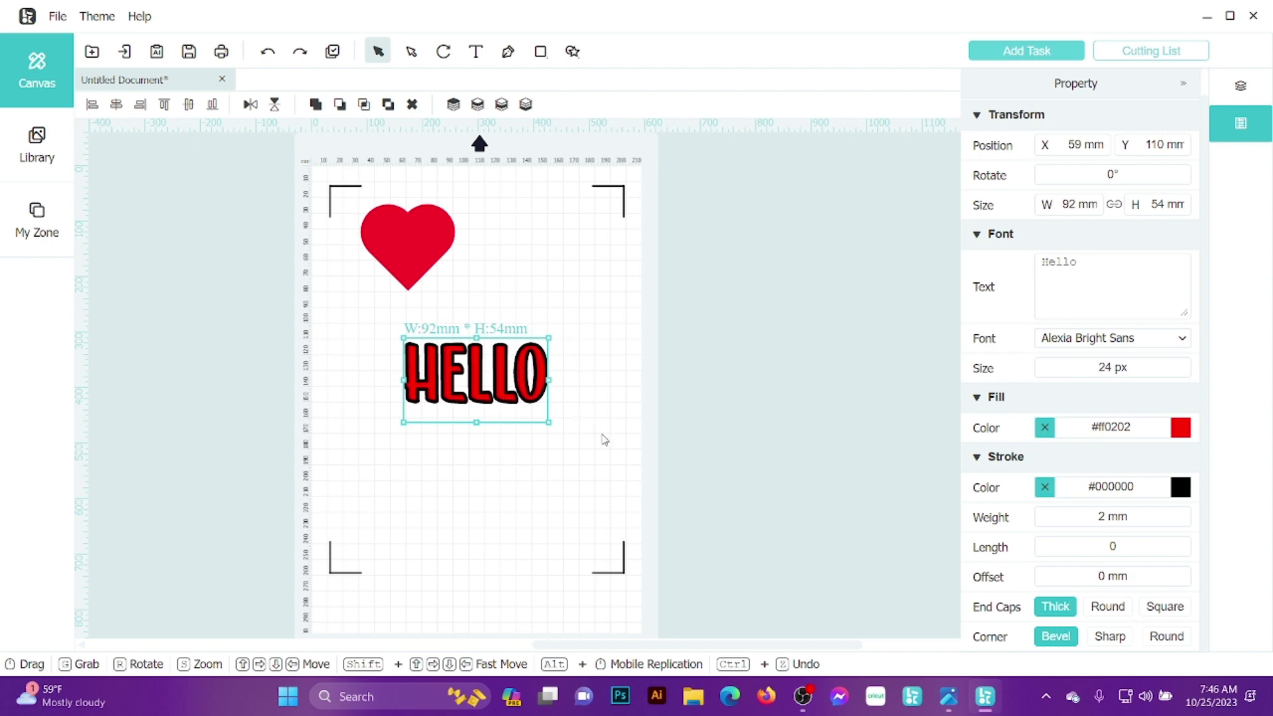
- Set HELLO's outline weight to 1 mm
click(1184, 518)
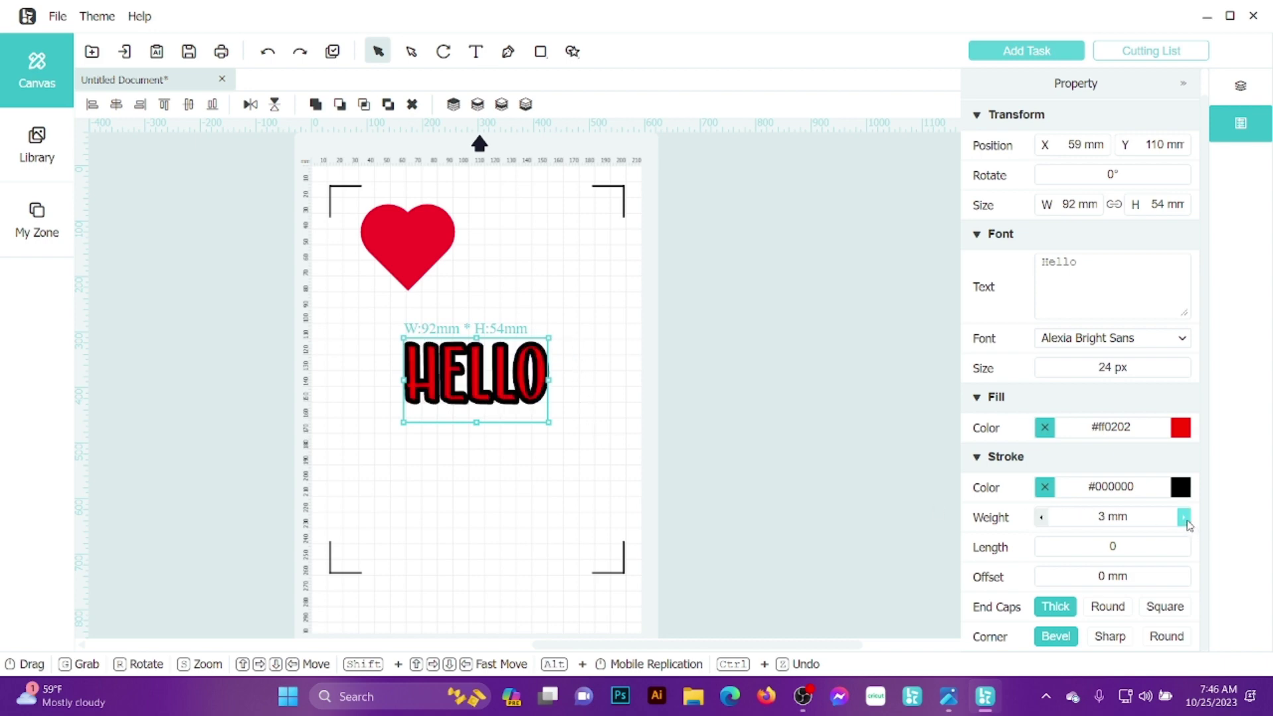
click(1041, 518)
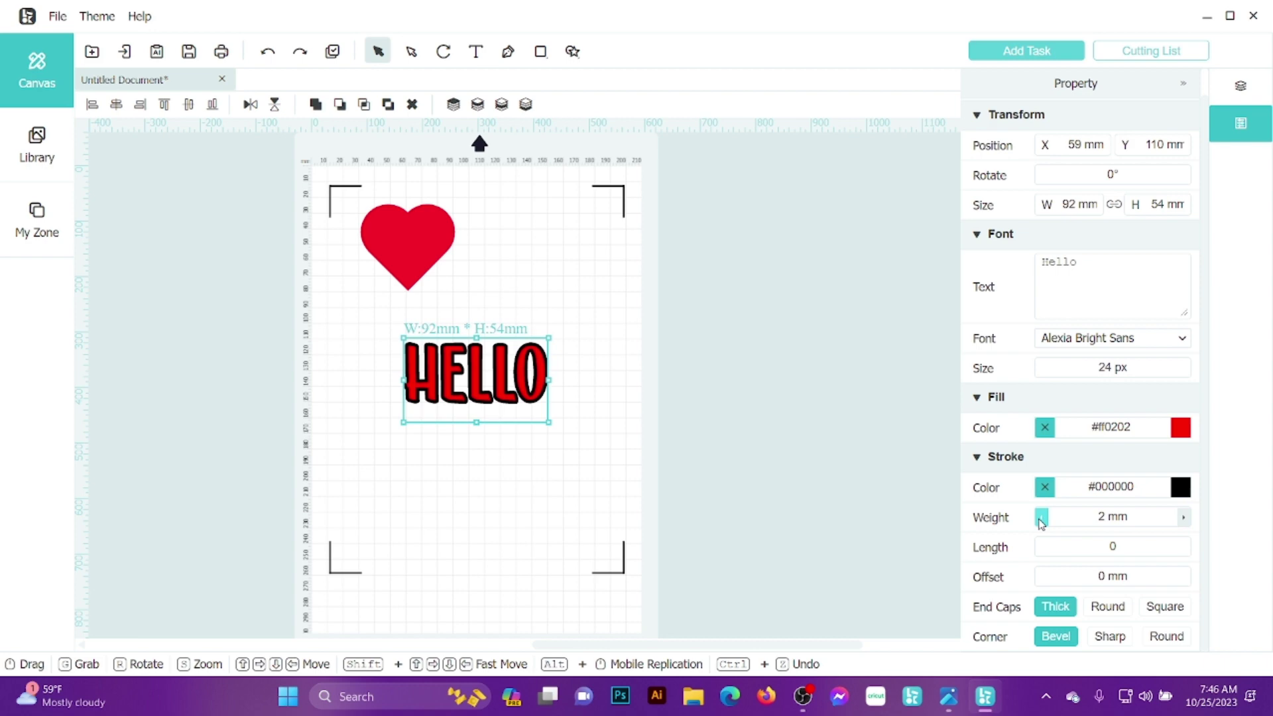
click(1041, 518)
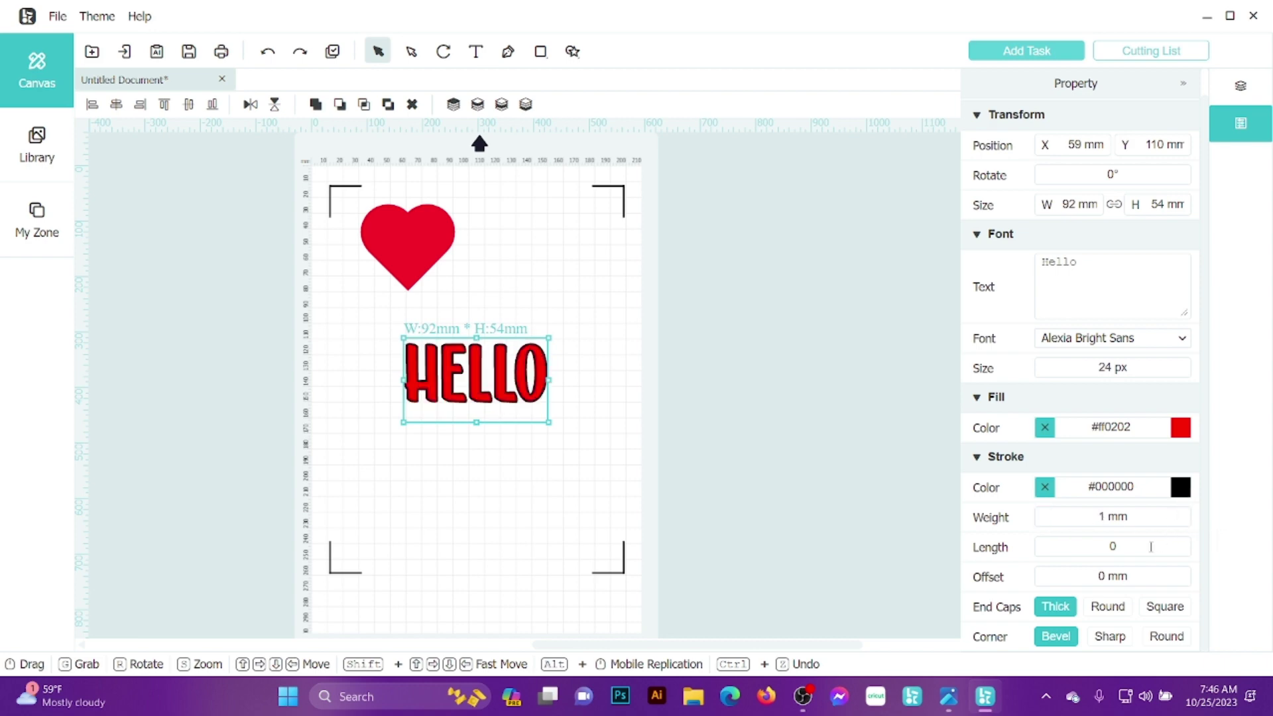
- Replace the outline's dash length with 3 for a dotted stroke
click(1151, 547)
scroll(1151, 547, up, 1)
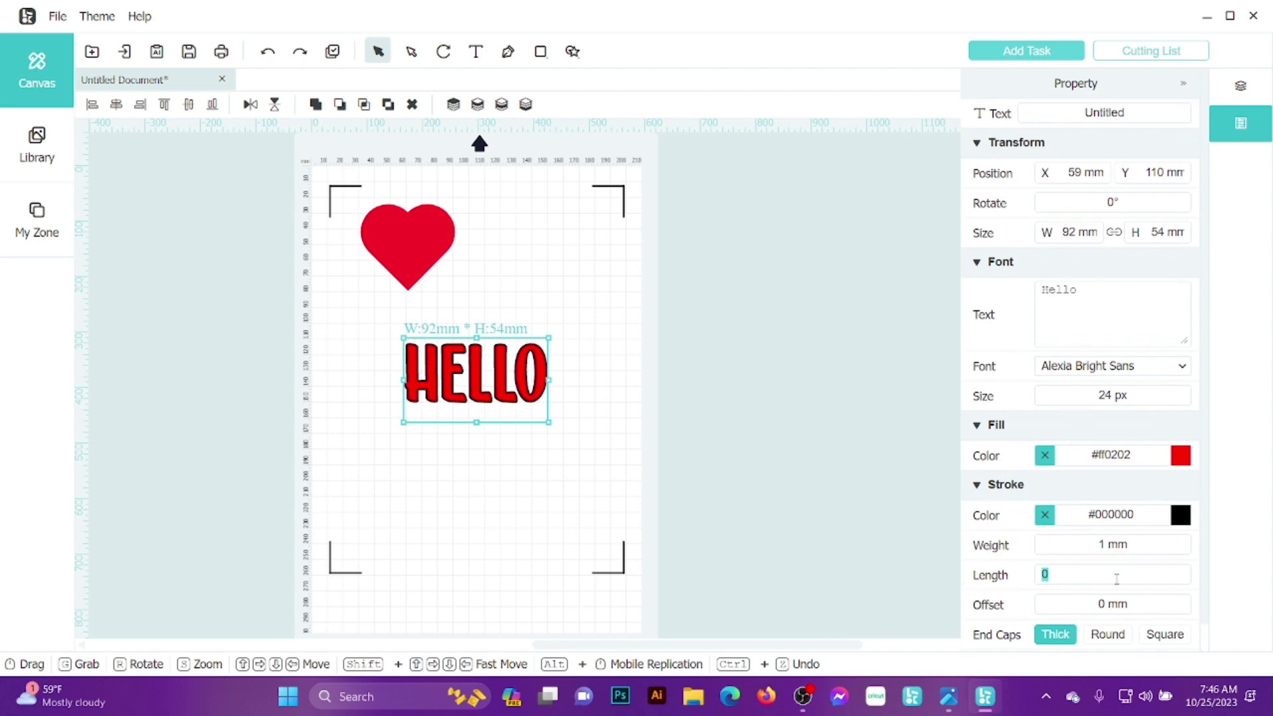
key(Left)
key(Delete)
text(3)
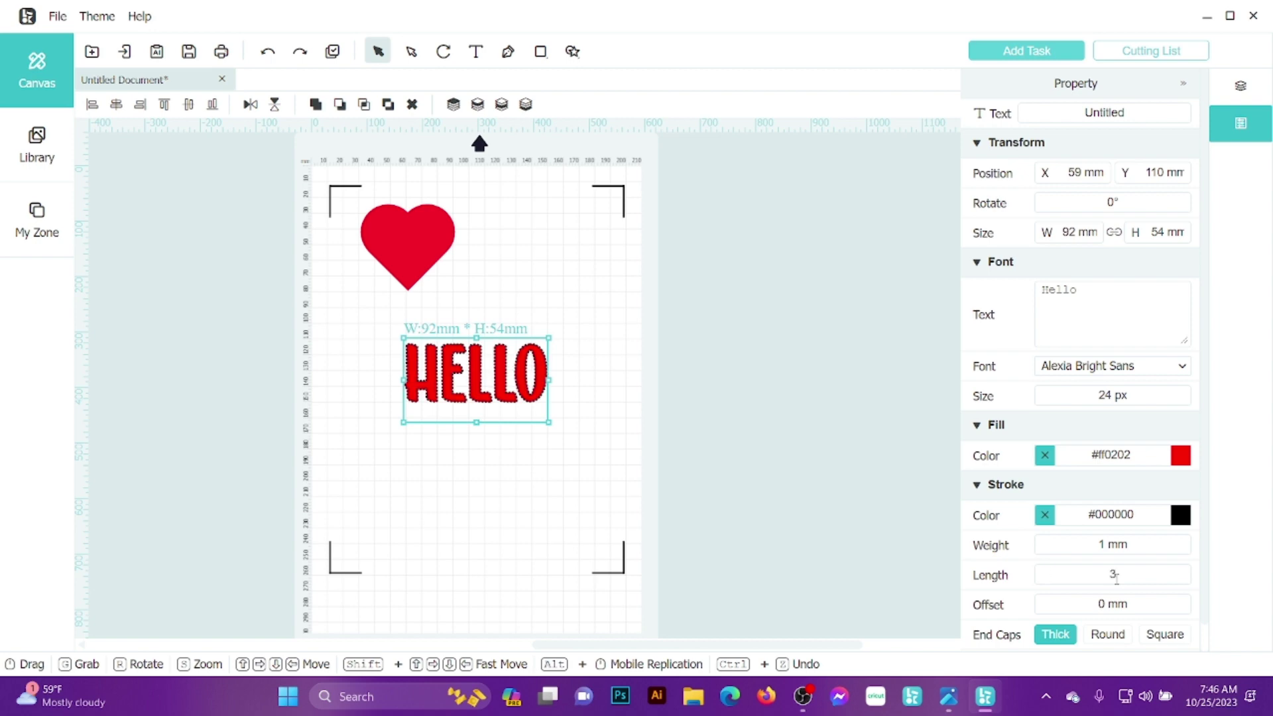
scroll(465, 415, up, 3)
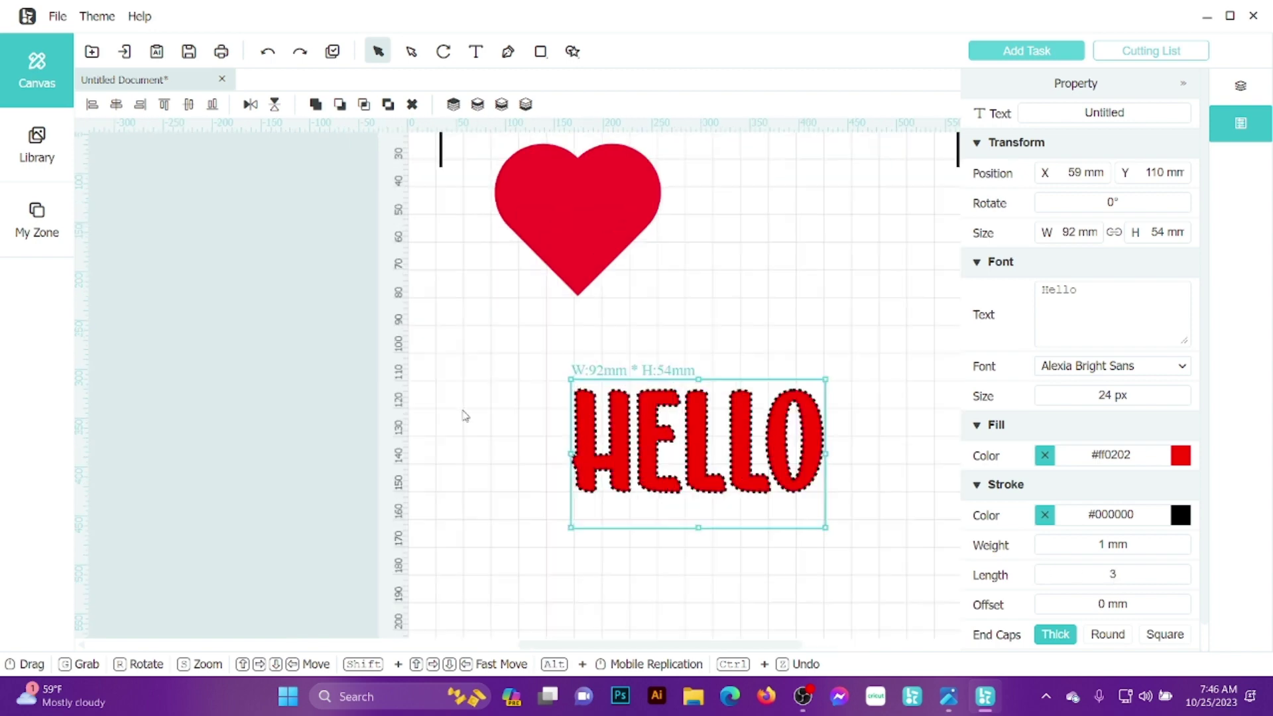
- Move HELLO up and to the left on the canvas
scroll(929, 528, up, 3)
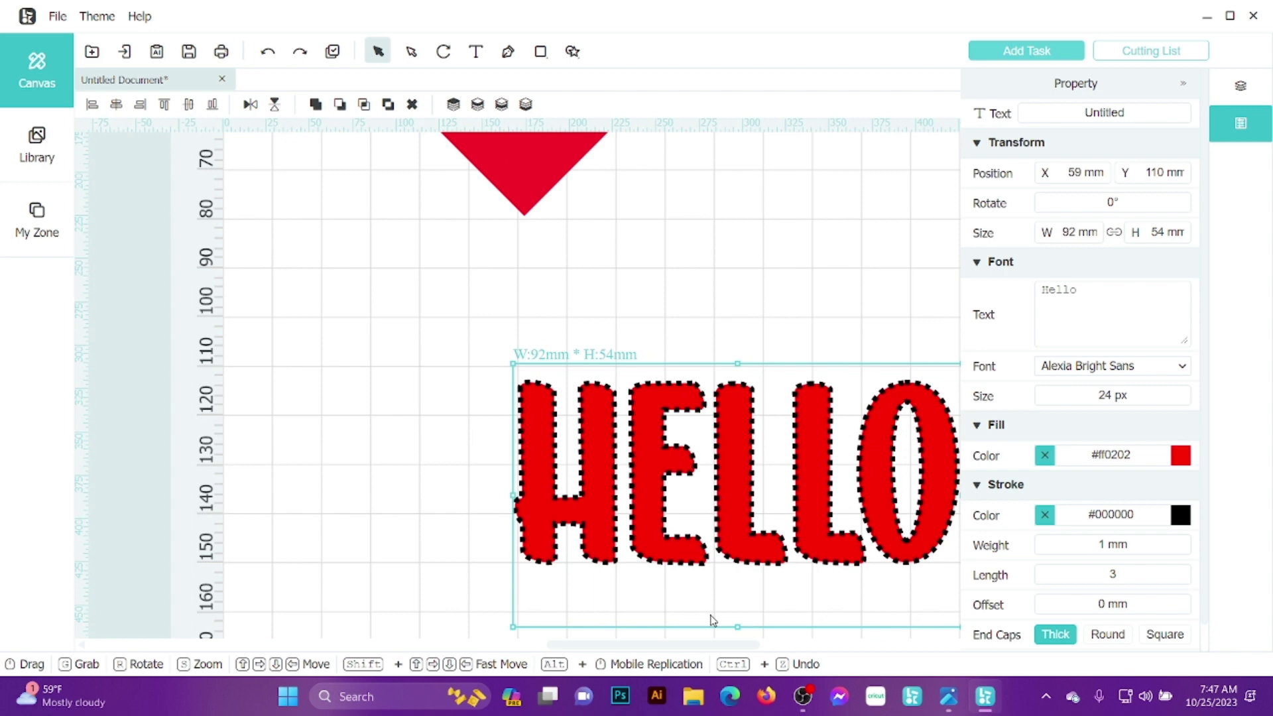
drag(849, 559, 697, 530)
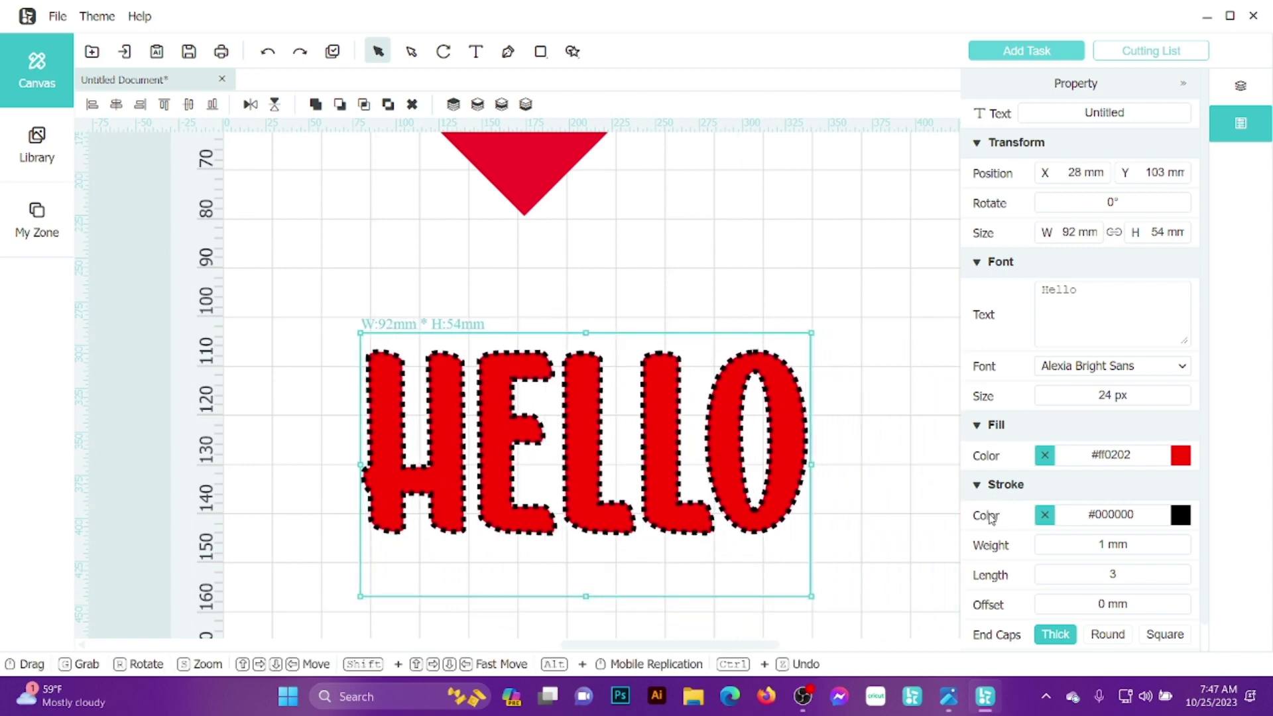
scroll(992, 519, down, 1)
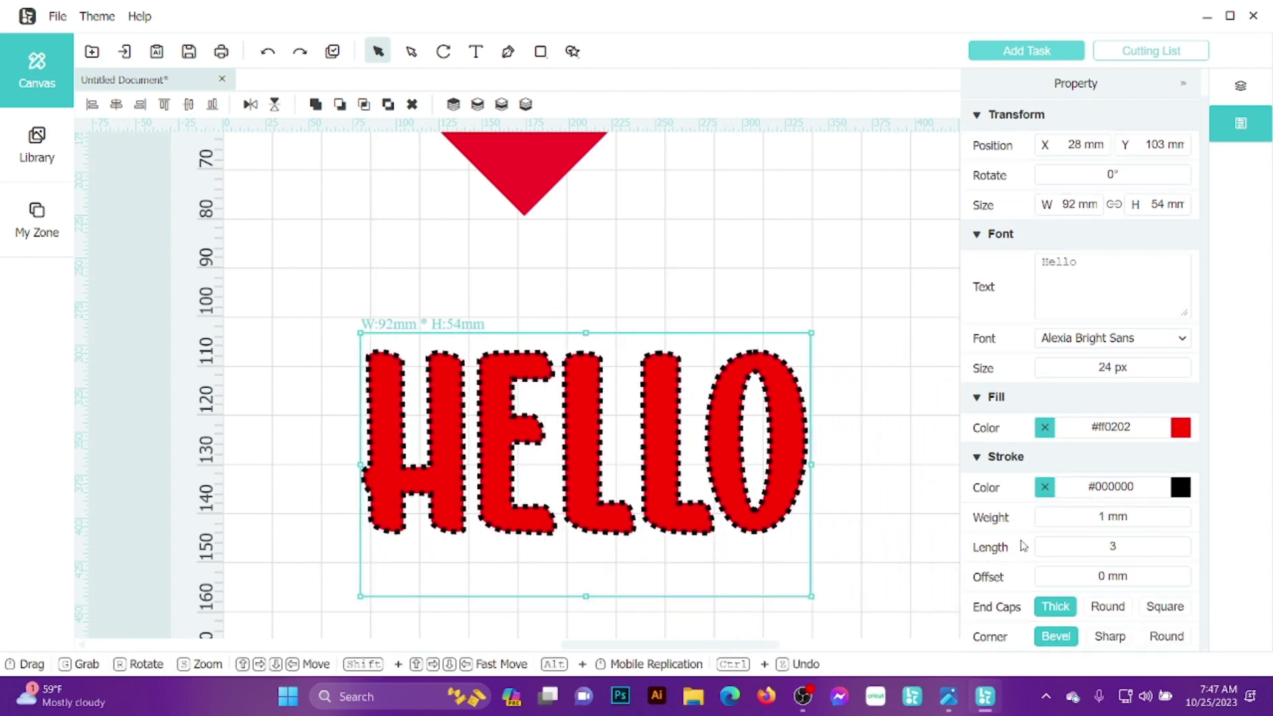
- Give HELLO round end caps and dash length 5, move it below the heart, hide Property panel
click(1112, 616)
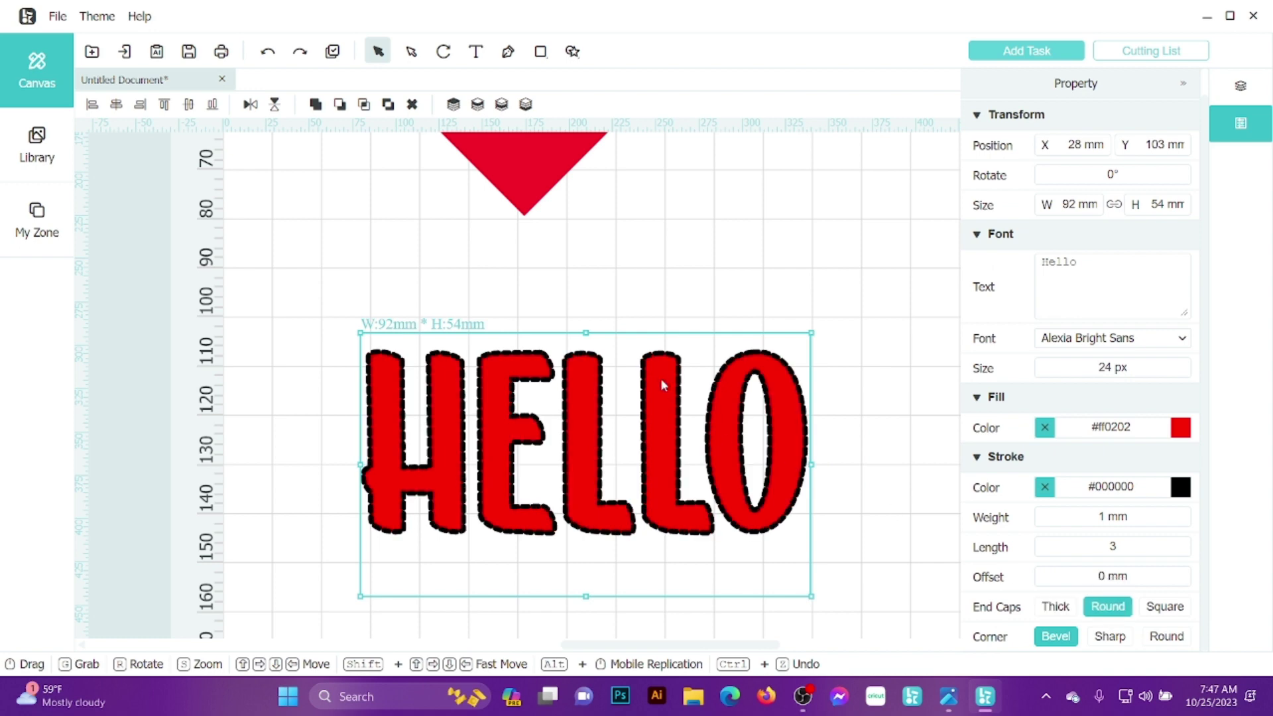
click(1122, 545)
text(5)
key(Return)
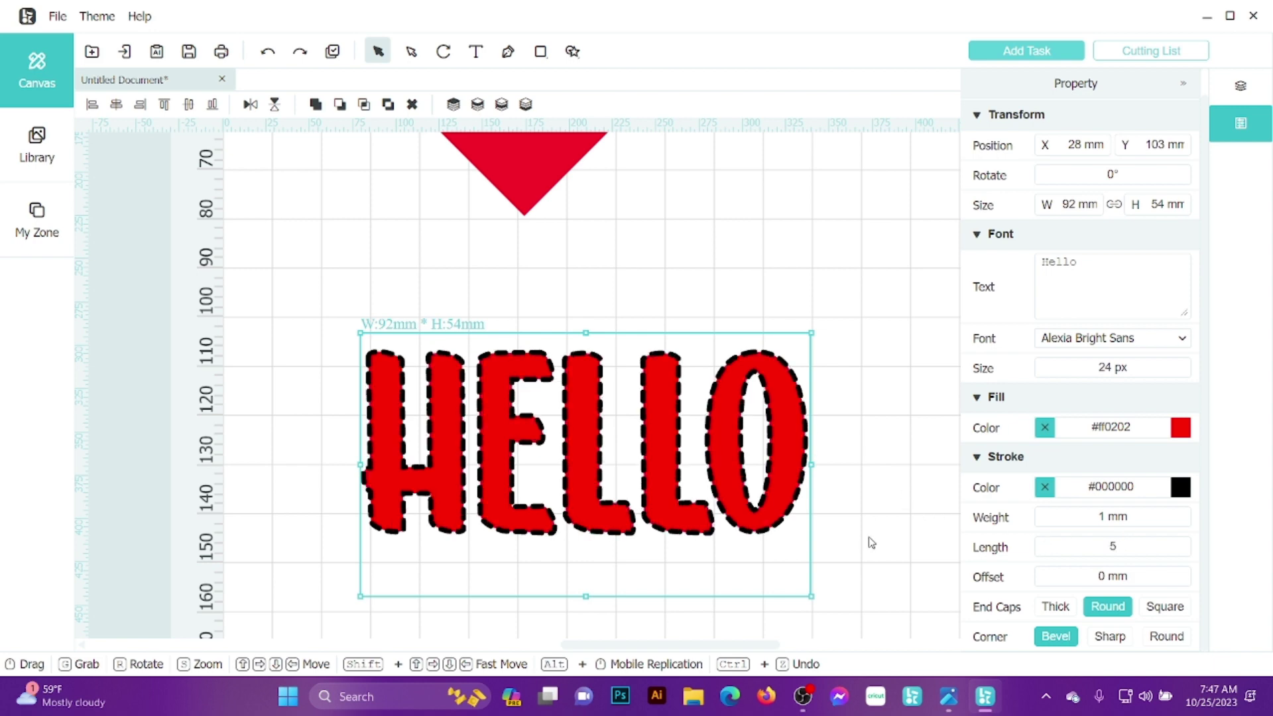
drag(716, 454, 665, 341)
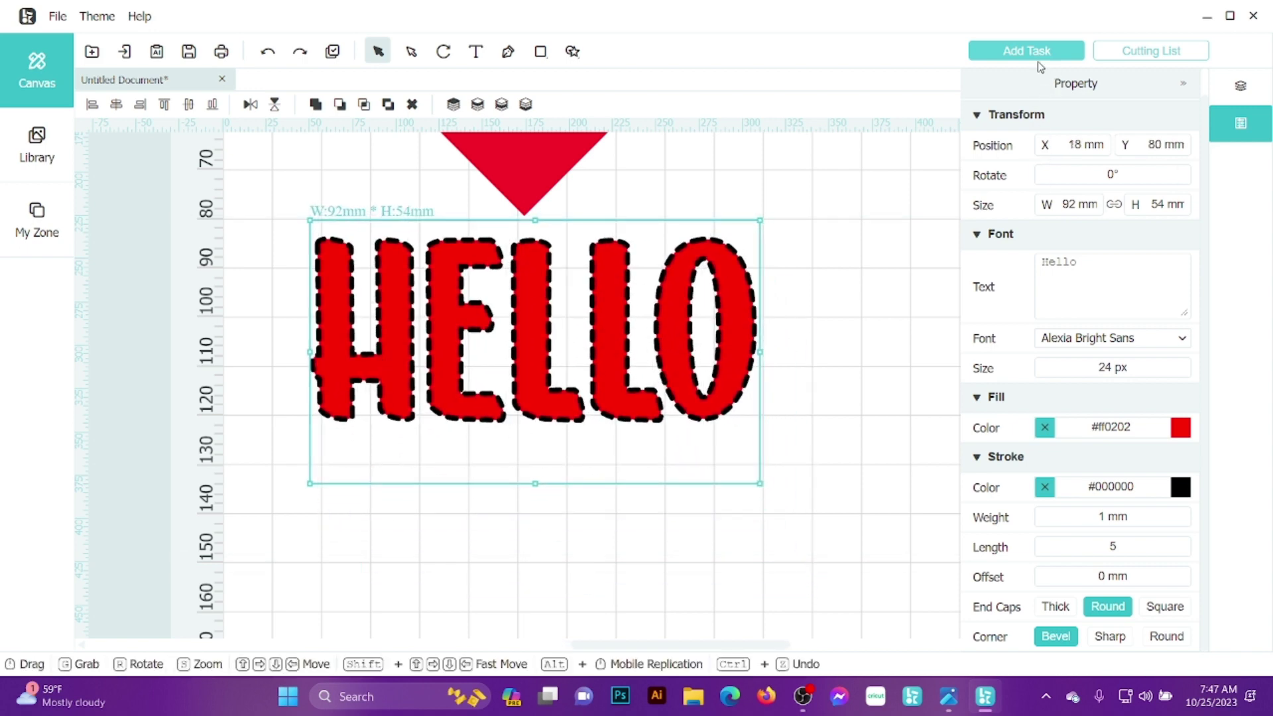
click(1257, 137)
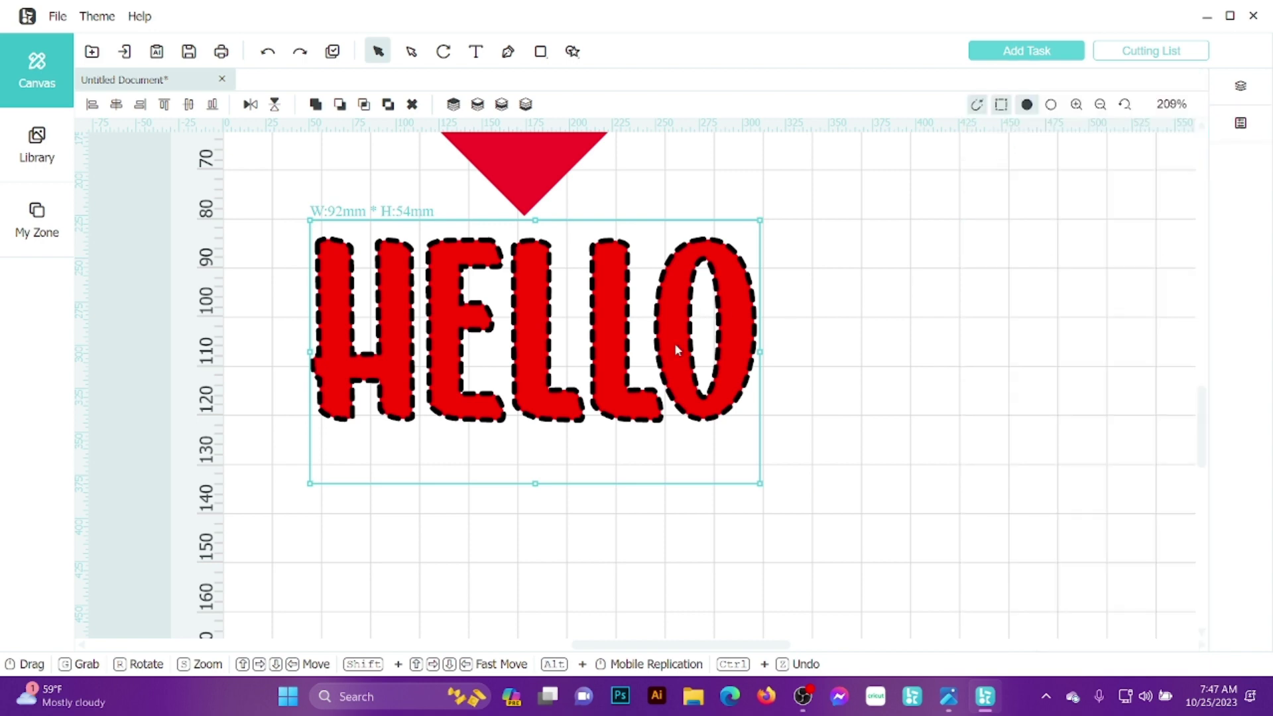
- Place HELLO right of the red heart, about 10 mm left, and ready the Pen tool
scroll(698, 384, down, 5)
drag(600, 339, 858, 218)
scroll(595, 196, up, 3)
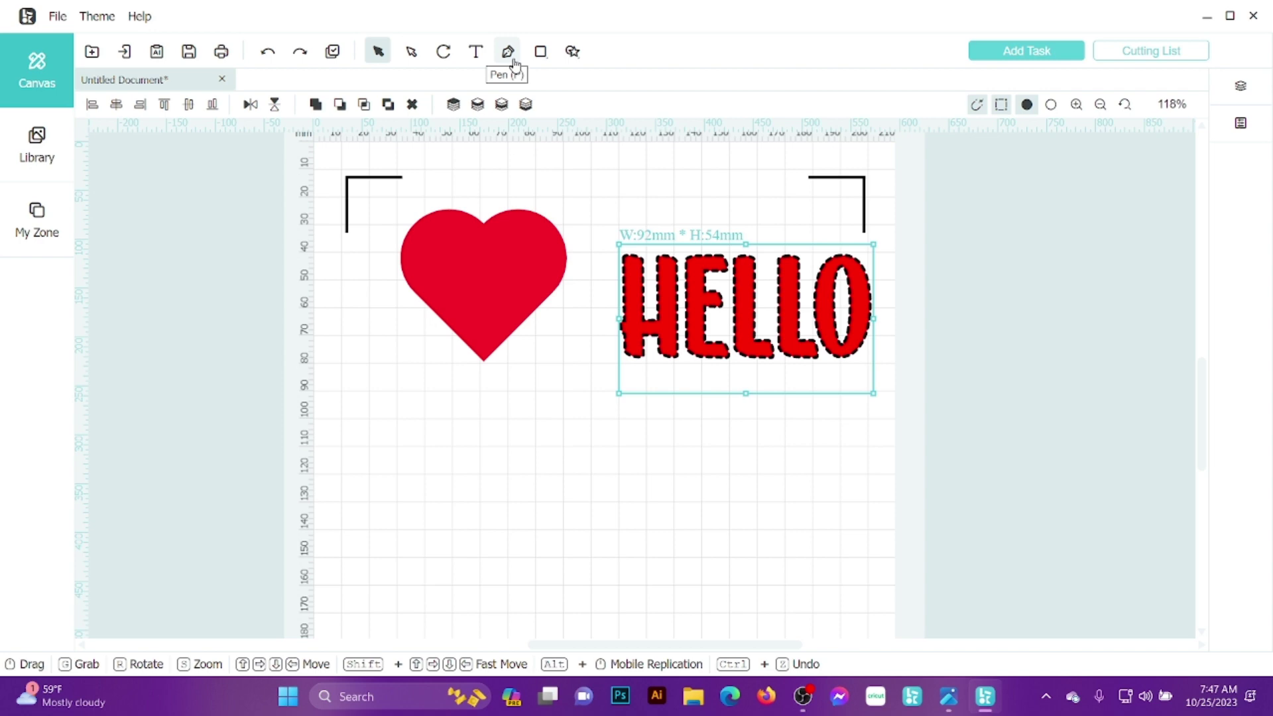
drag(761, 287, 733, 285)
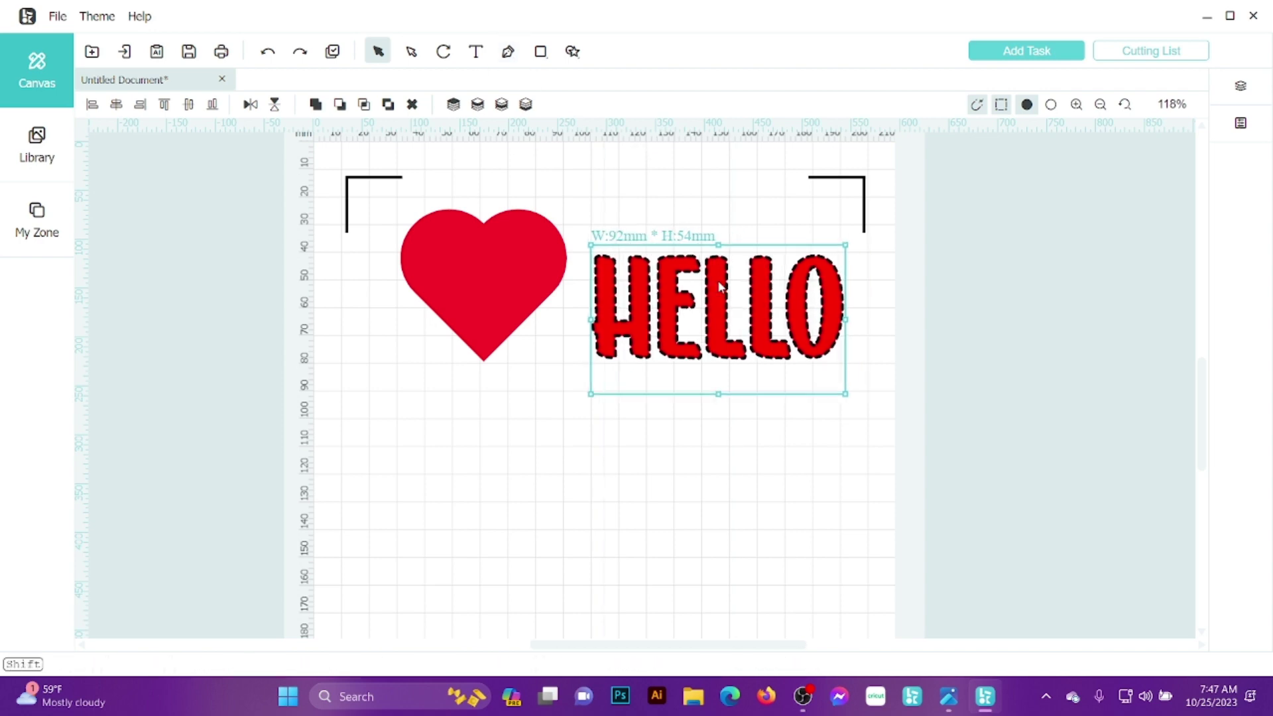
click(508, 51)
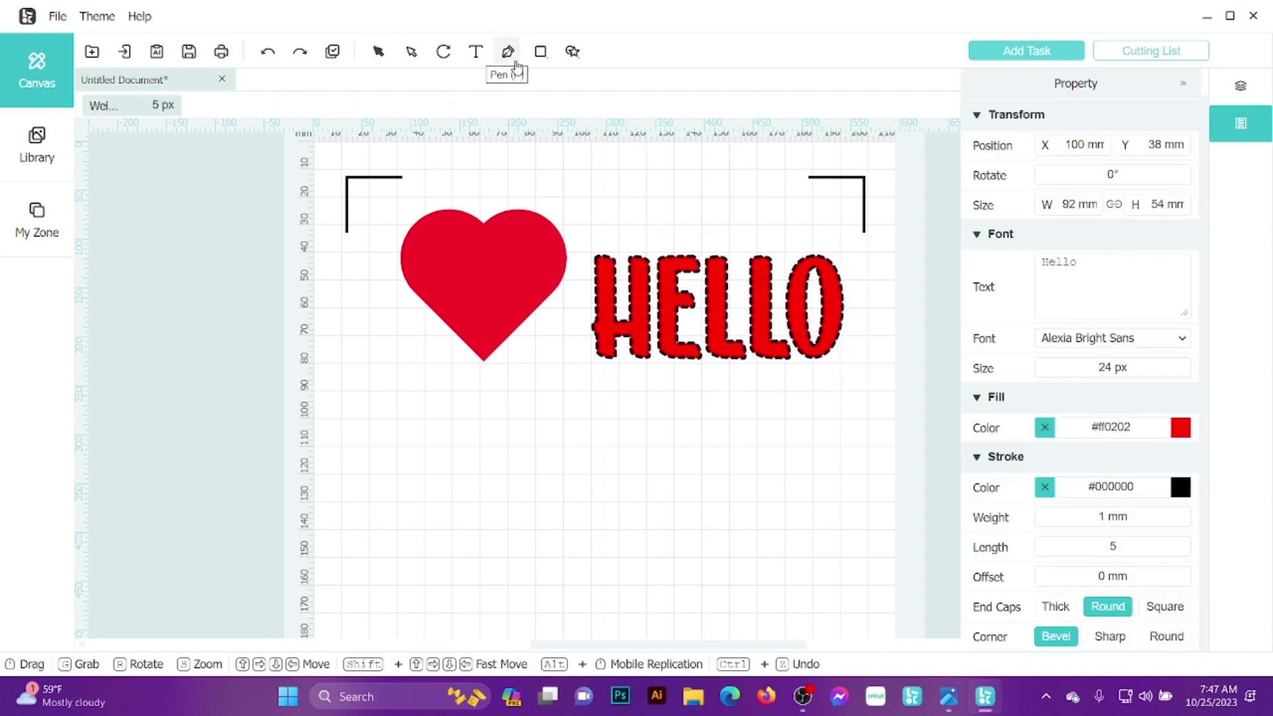
scroll(690, 398, down, 3)
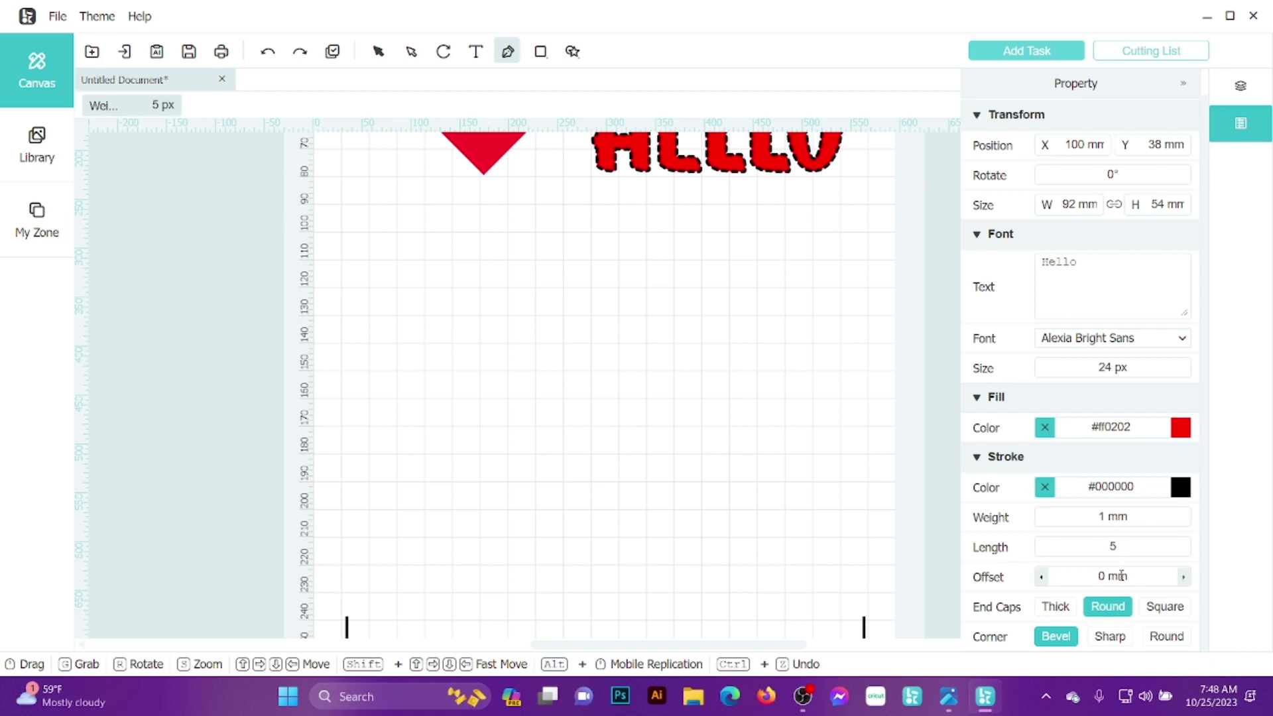
- Draw a first closed curved path with the Pen tool, then undo the misshapen result
click(412, 293)
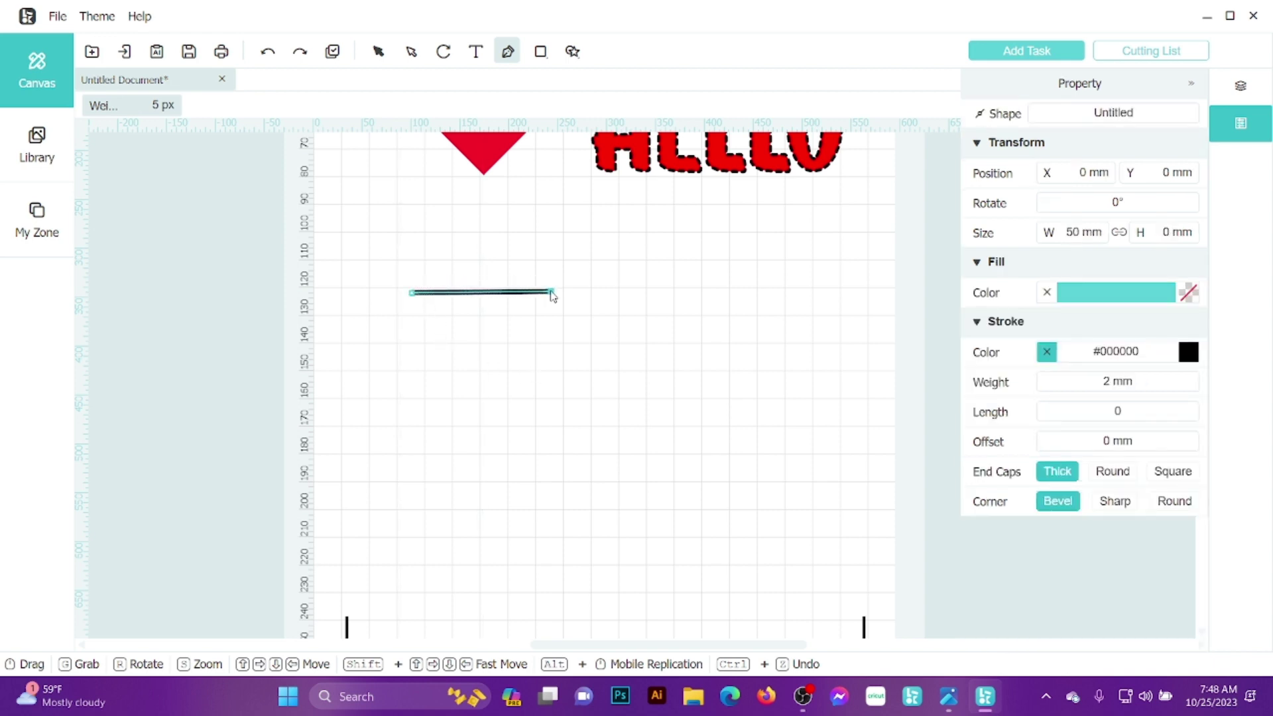
click(551, 293)
drag(551, 297, 508, 372)
drag(519, 419, 600, 441)
drag(635, 498, 541, 542)
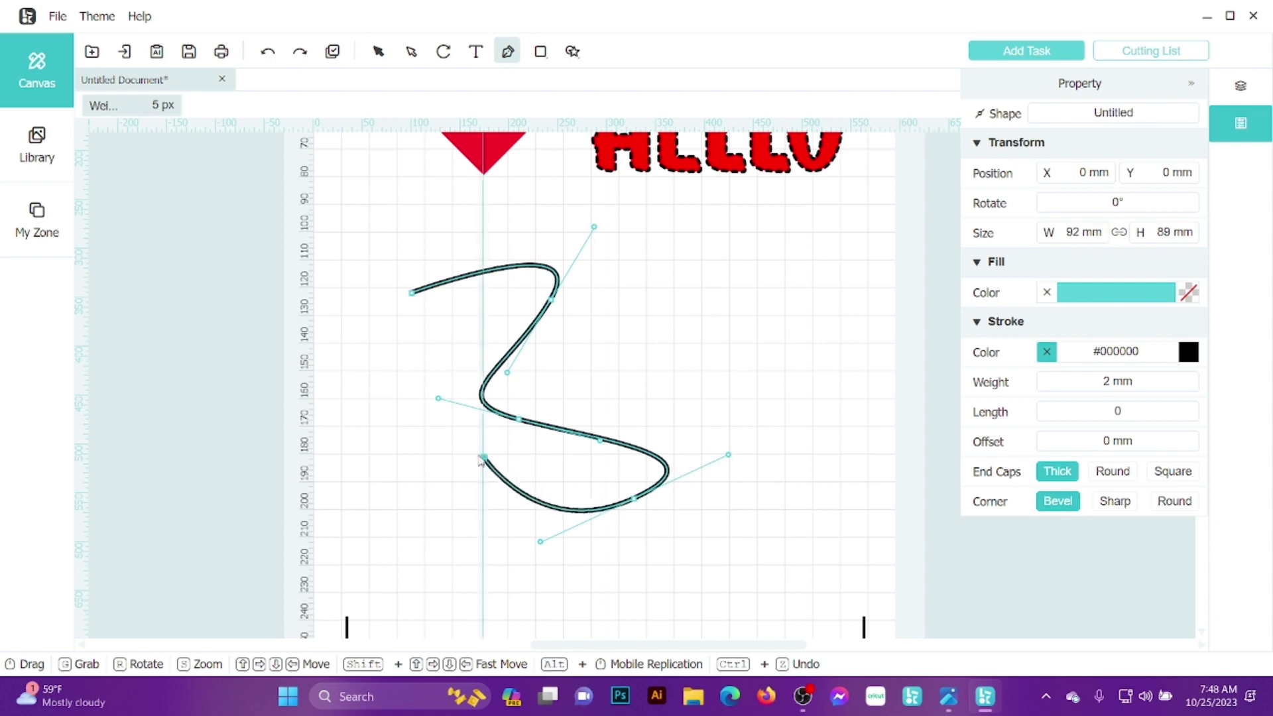
click(421, 478)
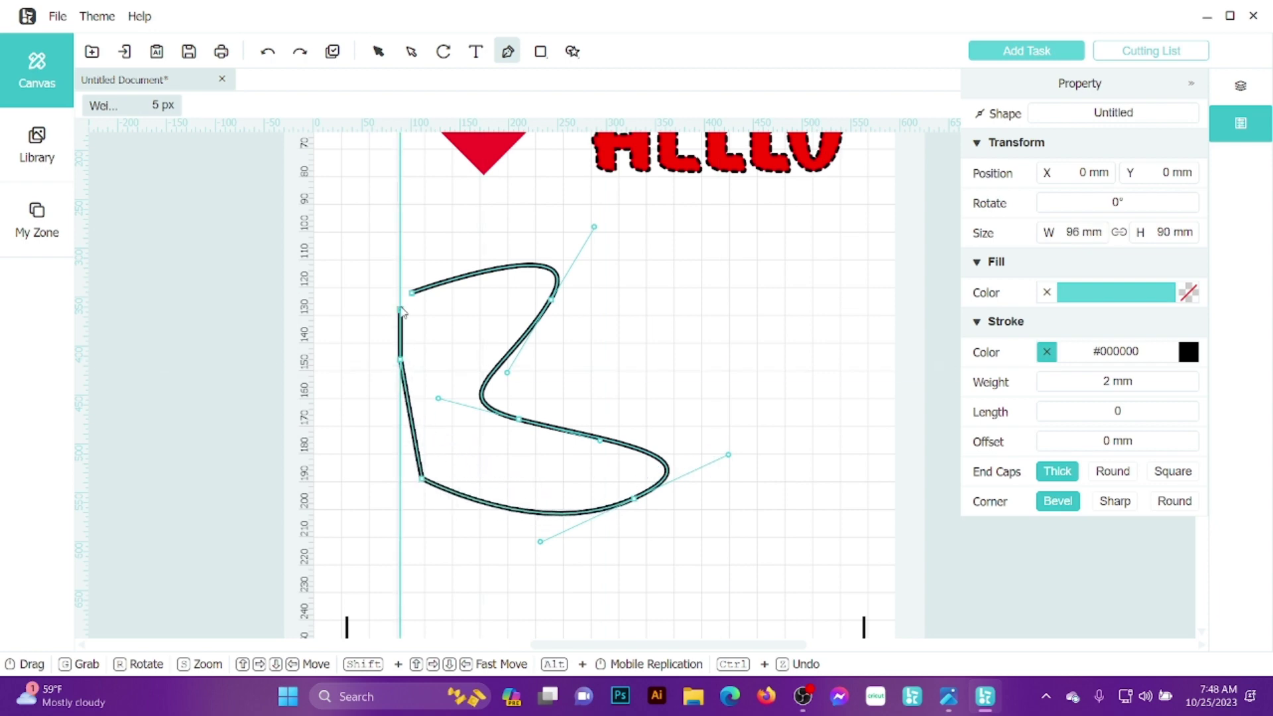
click(401, 360)
click(412, 292)
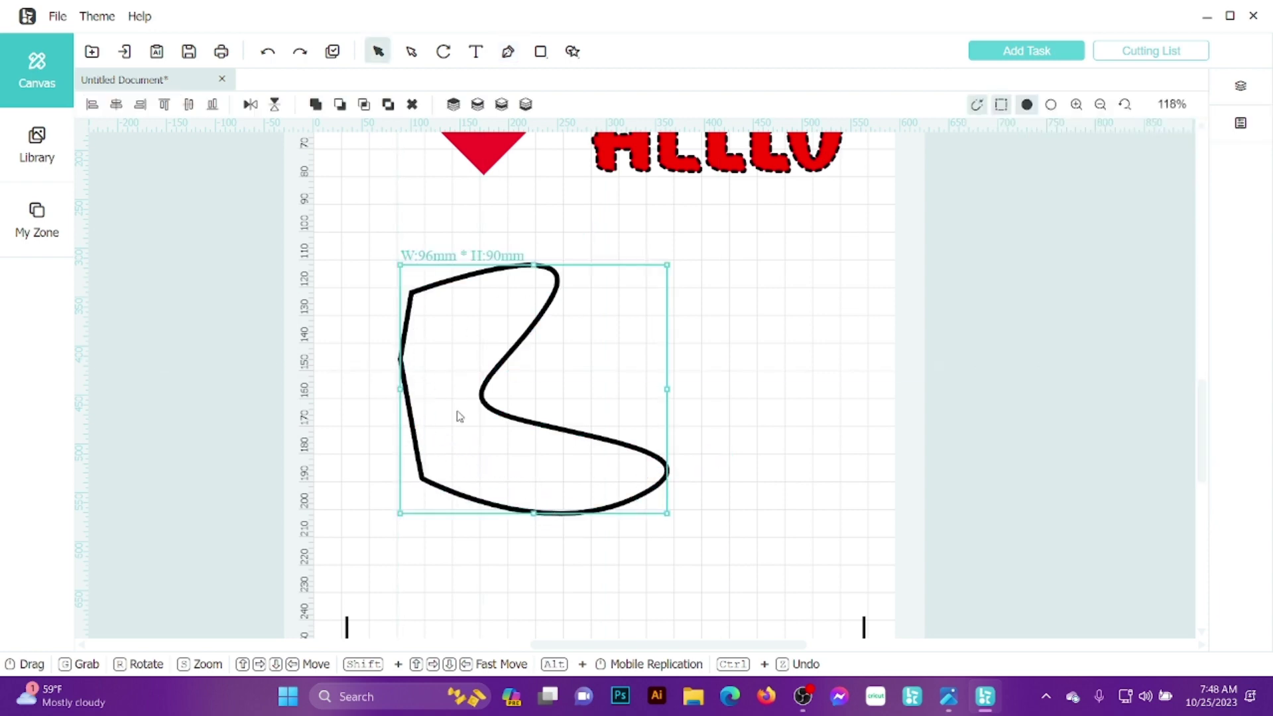
key(ctrl+z)
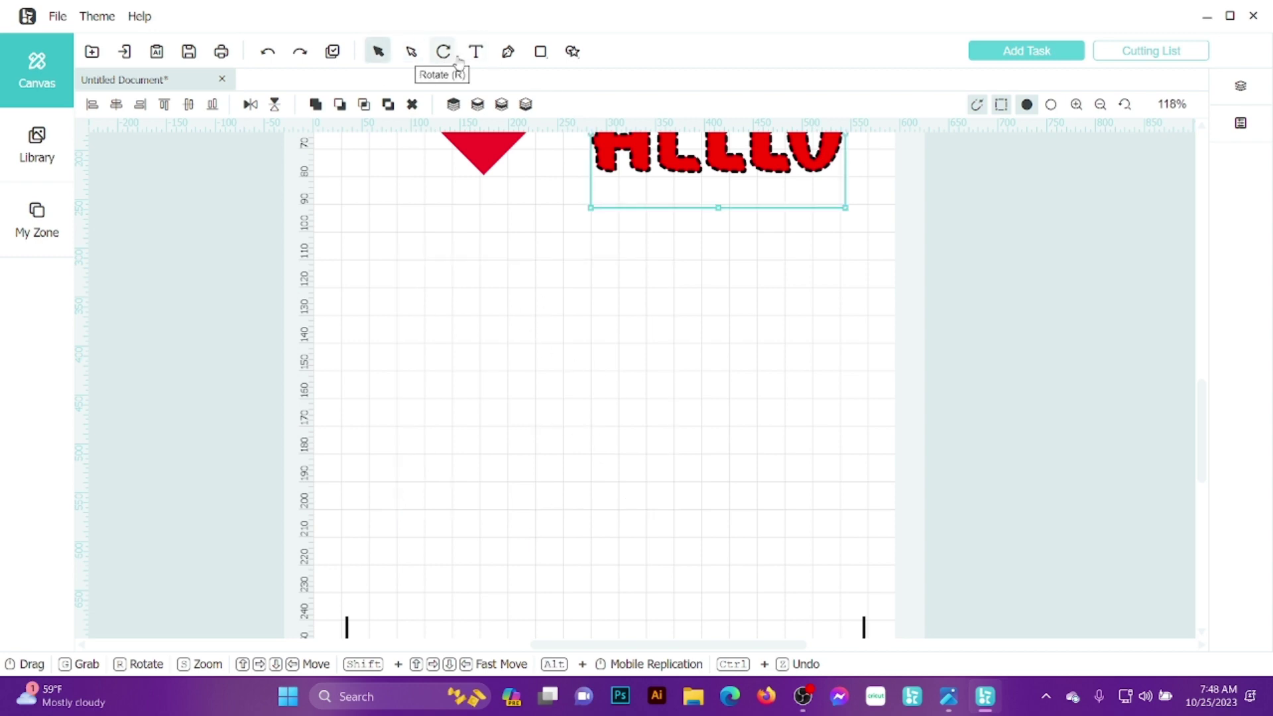
- Redraw a heart outline with curved left lobe, bottom tip and right side, closed at the dip
click(508, 51)
click(524, 324)
click(445, 272)
drag(428, 296, 464, 425)
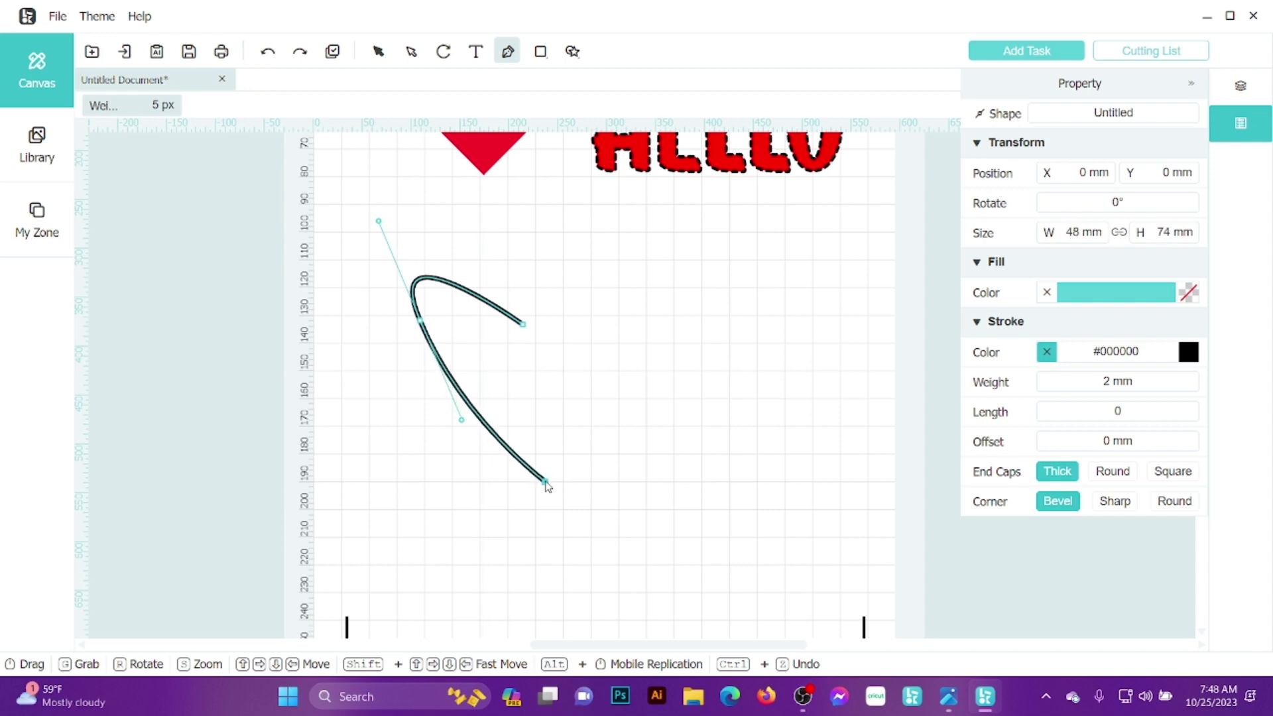
click(545, 482)
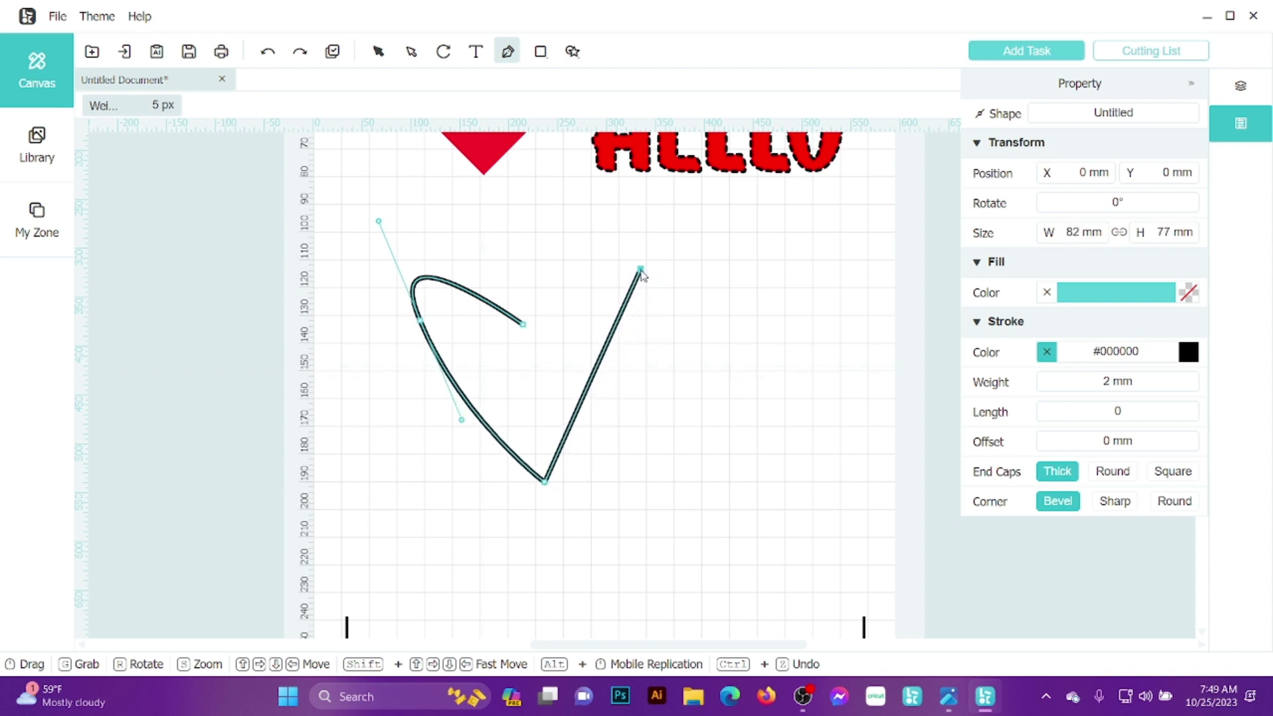
click(632, 317)
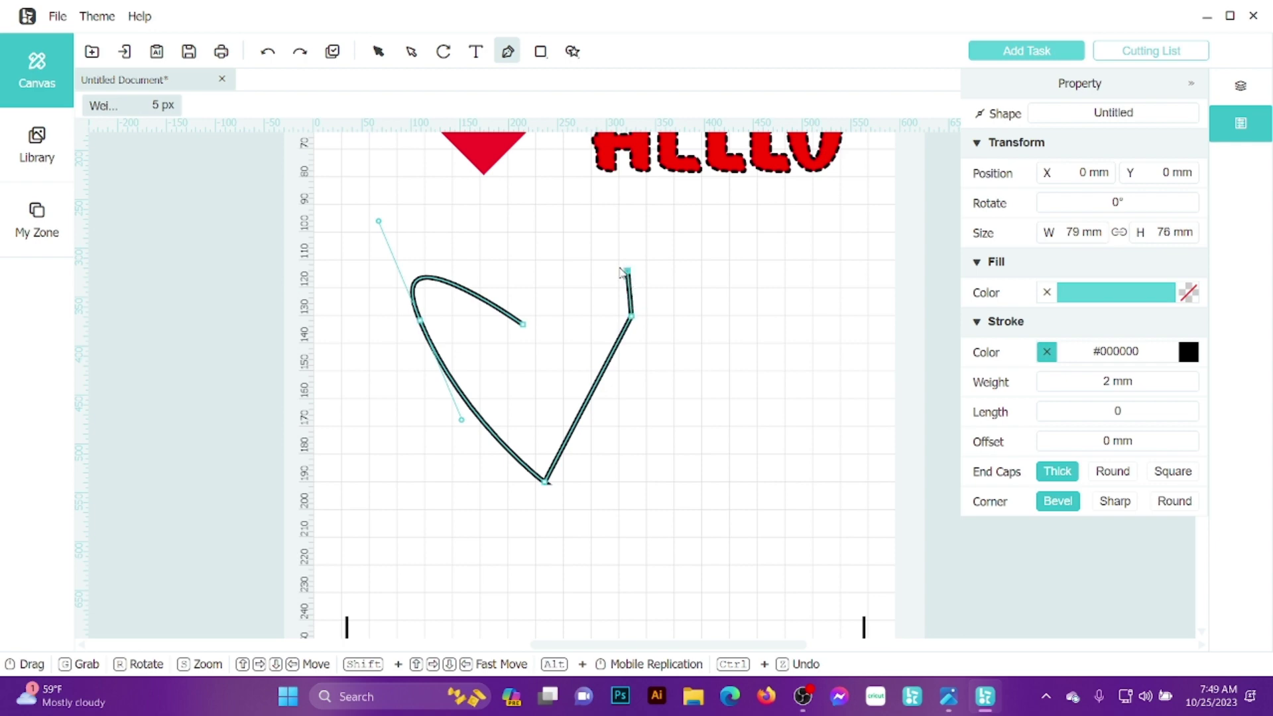
drag(524, 324, 370, 436)
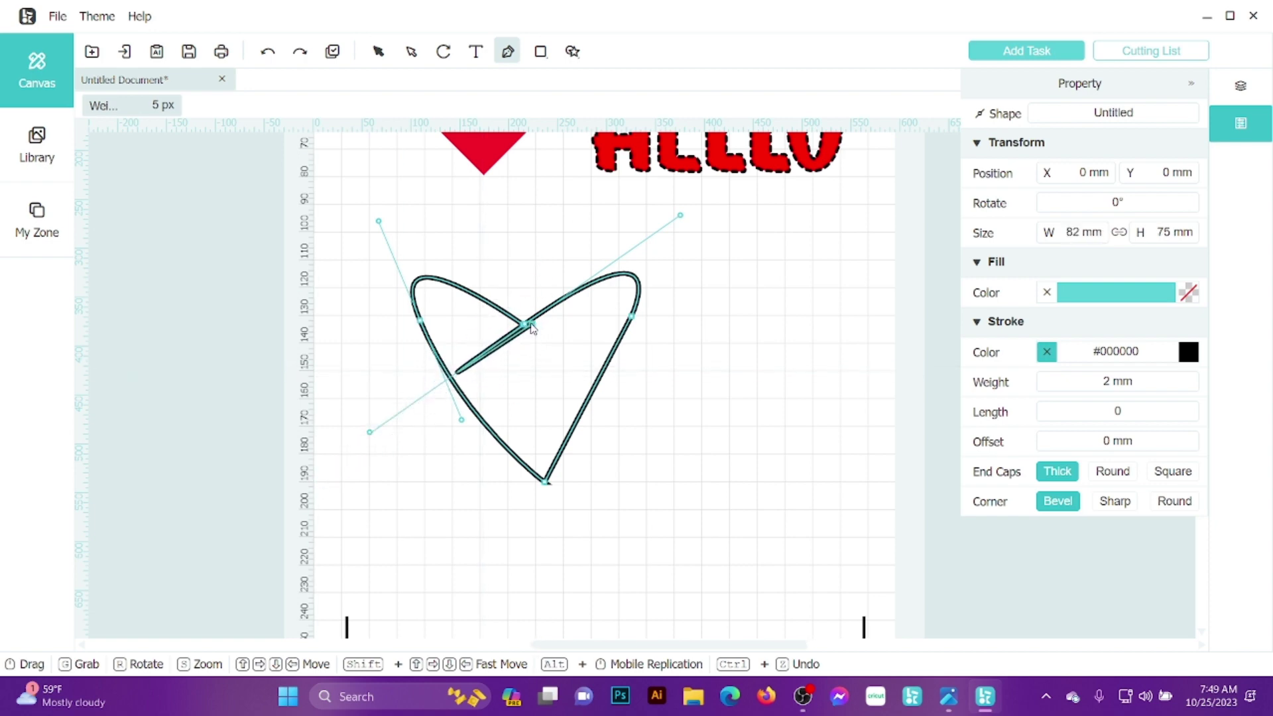
click(525, 325)
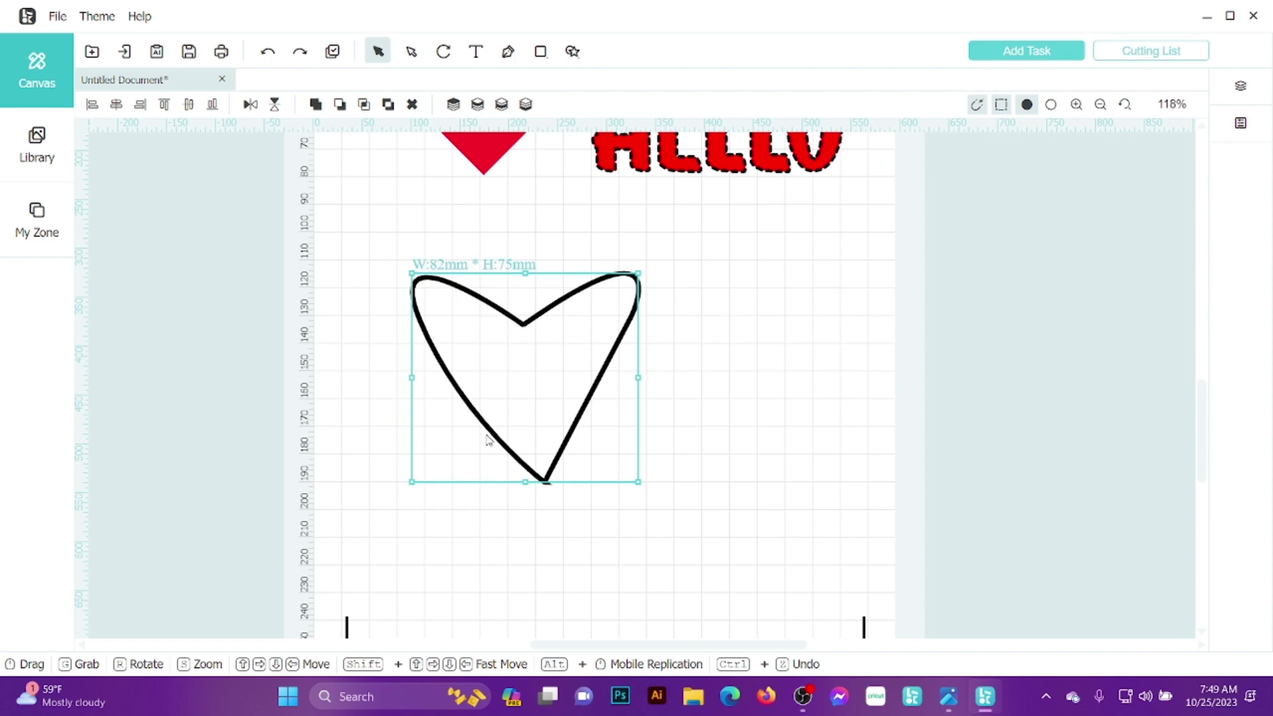
- Show the heart's nodes, try reshaping the right lobe, then restore the original shape
click(411, 54)
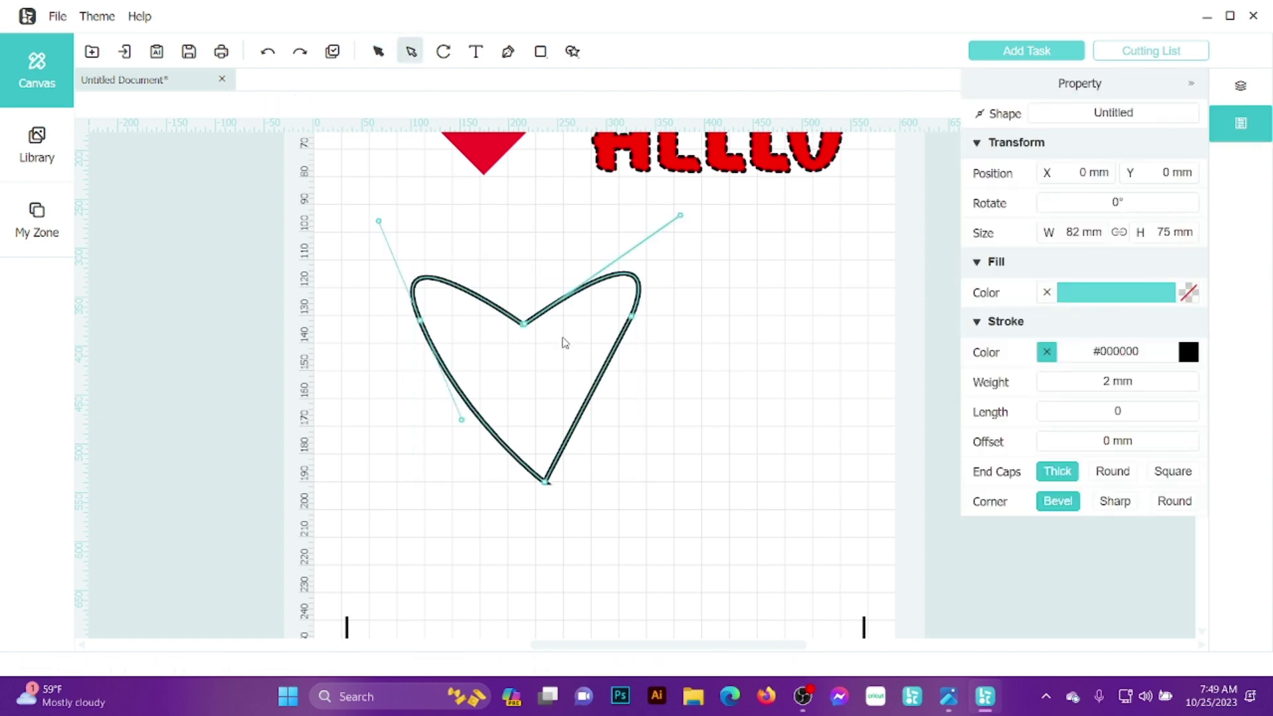
drag(528, 328, 545, 324)
key(Delete)
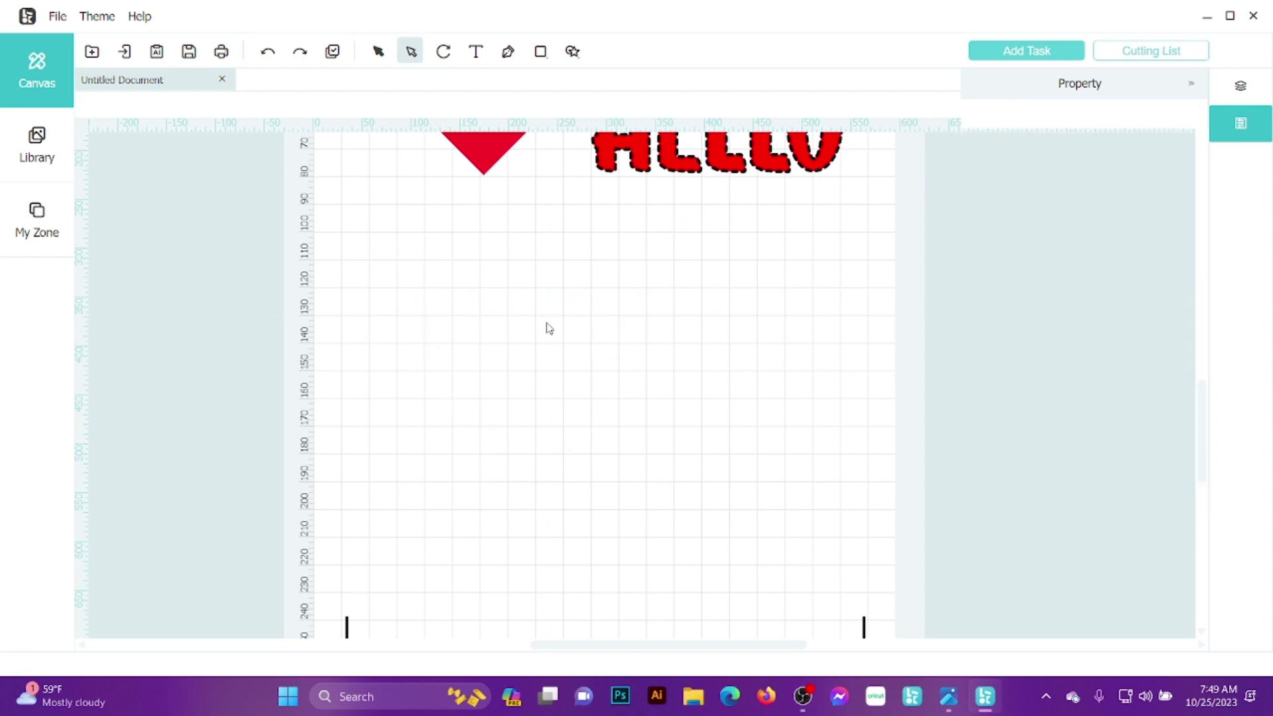
key(ctrl+z)
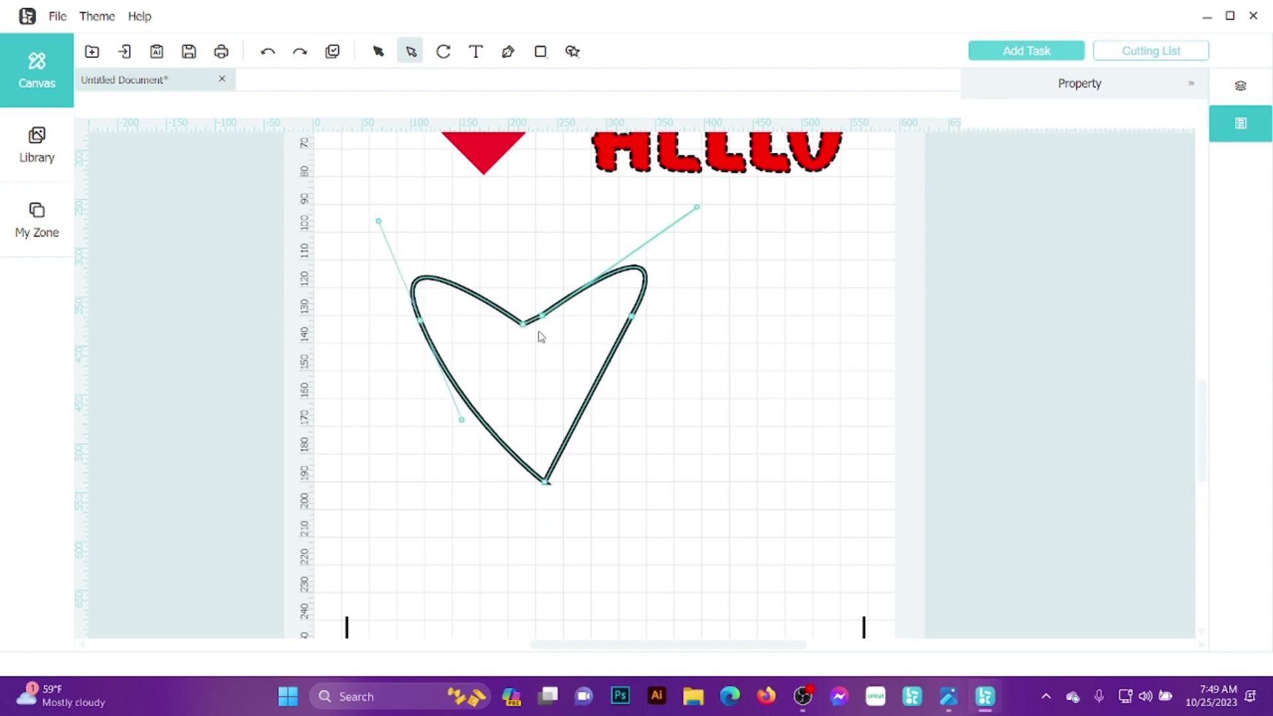
scroll(539, 336, up, 5)
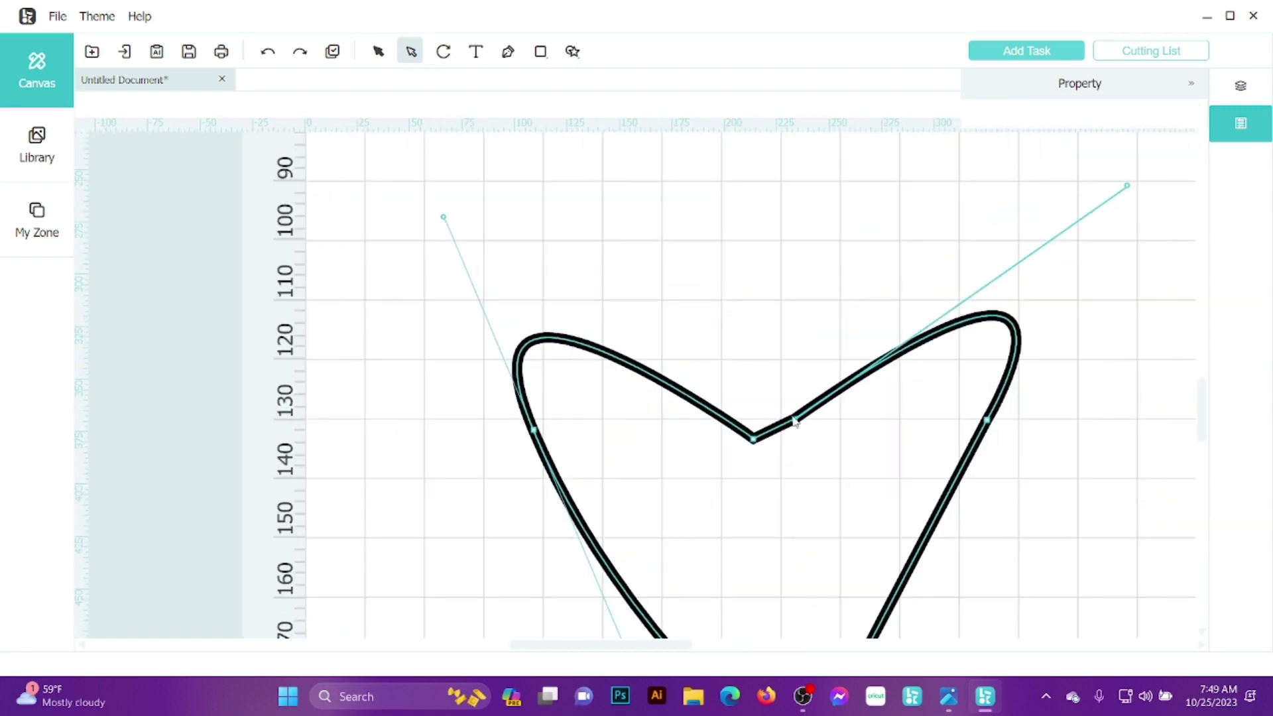
click(815, 426)
scroll(815, 426, down, 2)
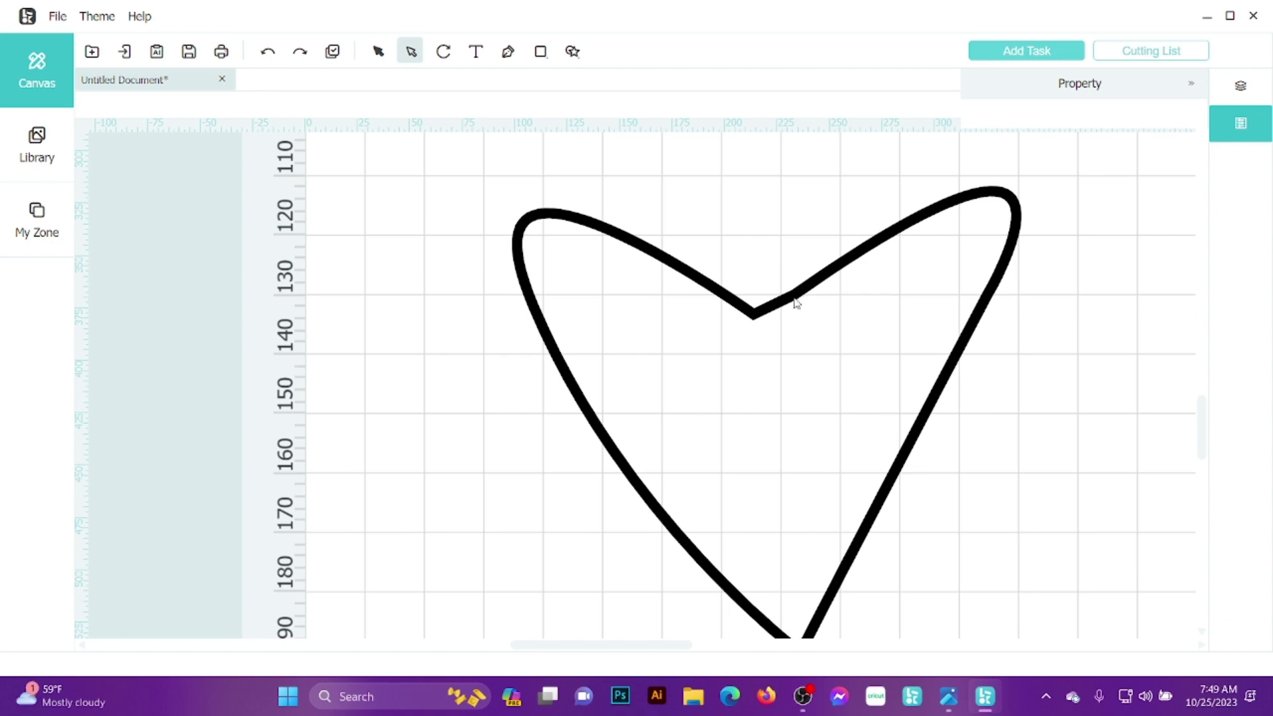
- Merge the stray node into the heart's notch, checking it with an undo and redo
click(755, 313)
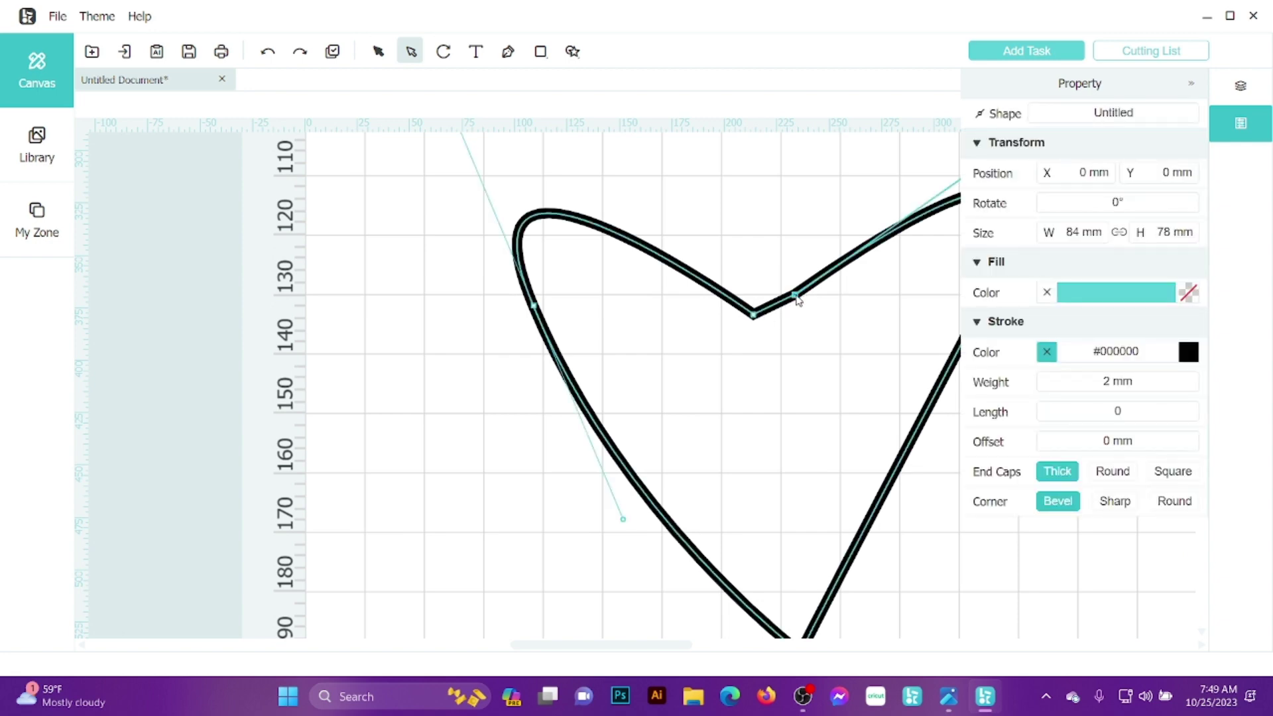
drag(796, 297, 754, 319)
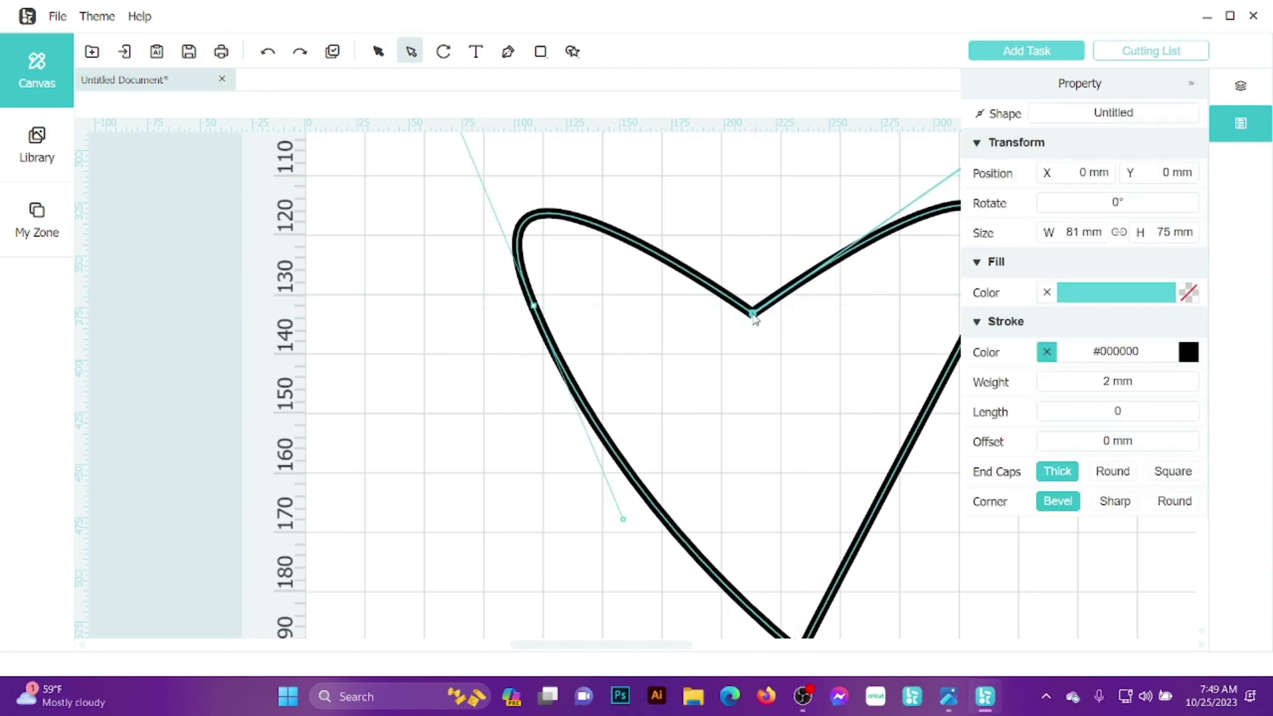
click(753, 335)
click(766, 306)
click(736, 367)
click(378, 51)
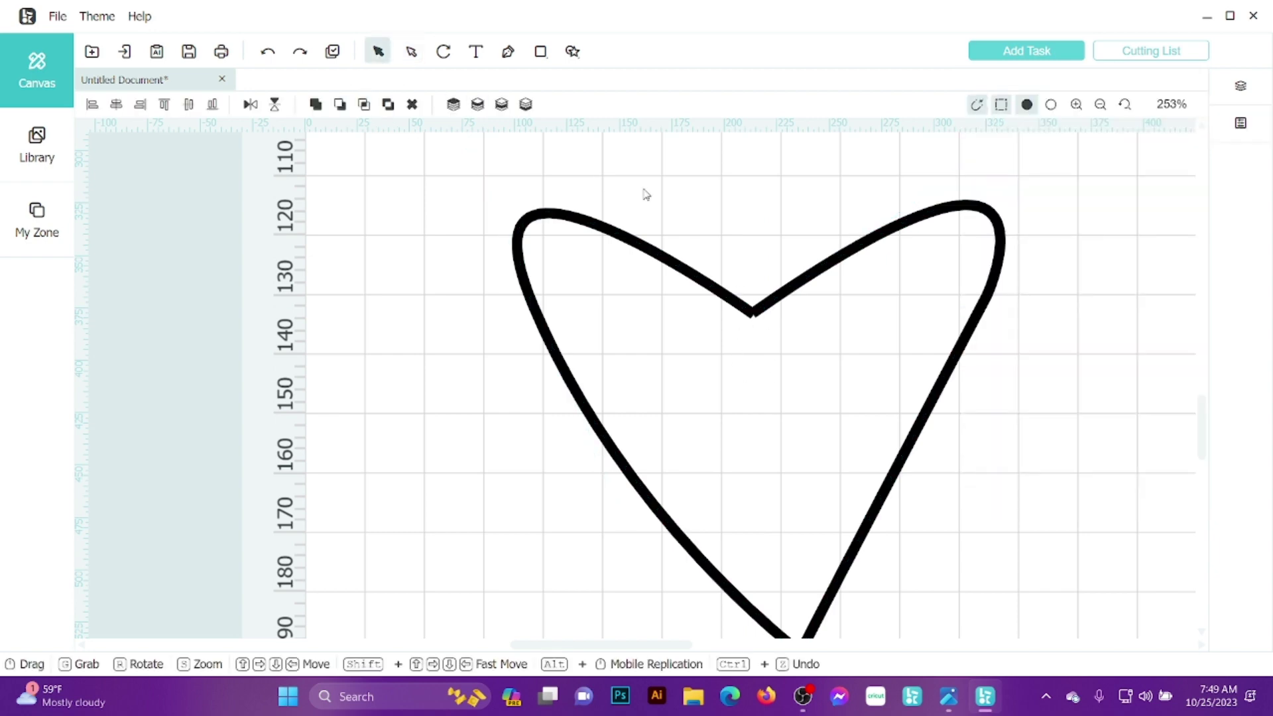
drag(714, 212, 787, 376)
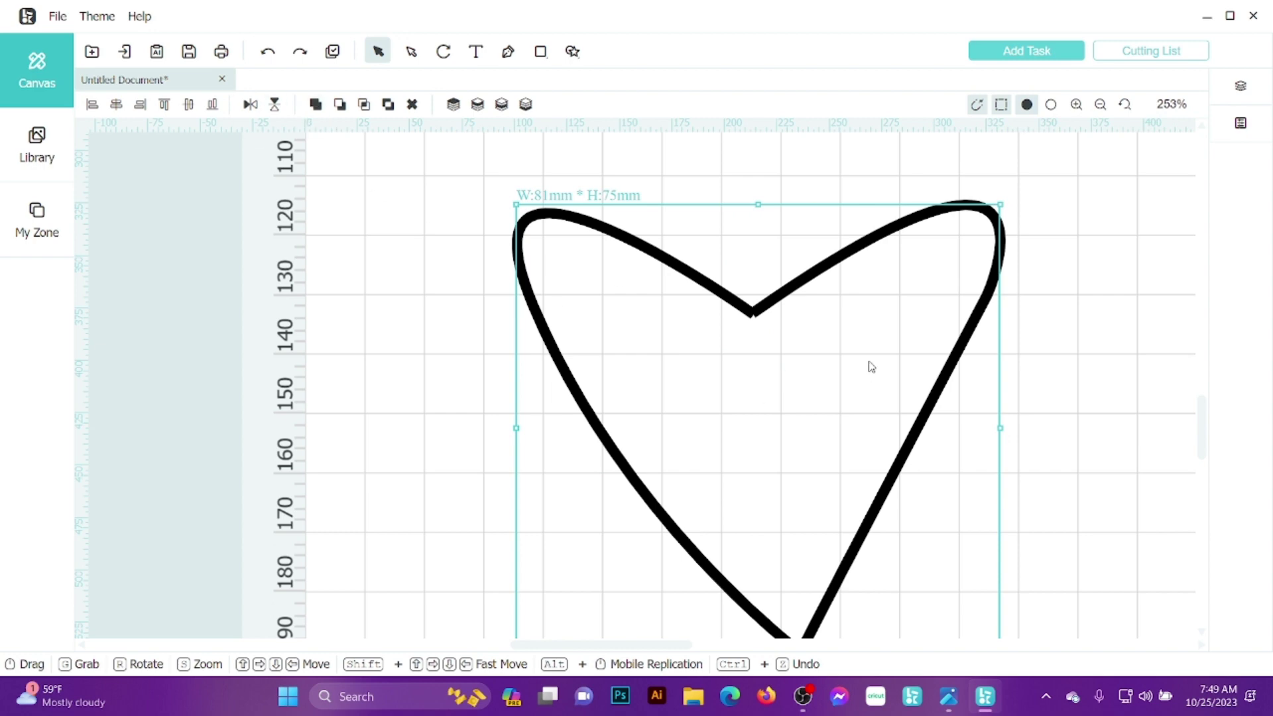
key(ctrl+z)
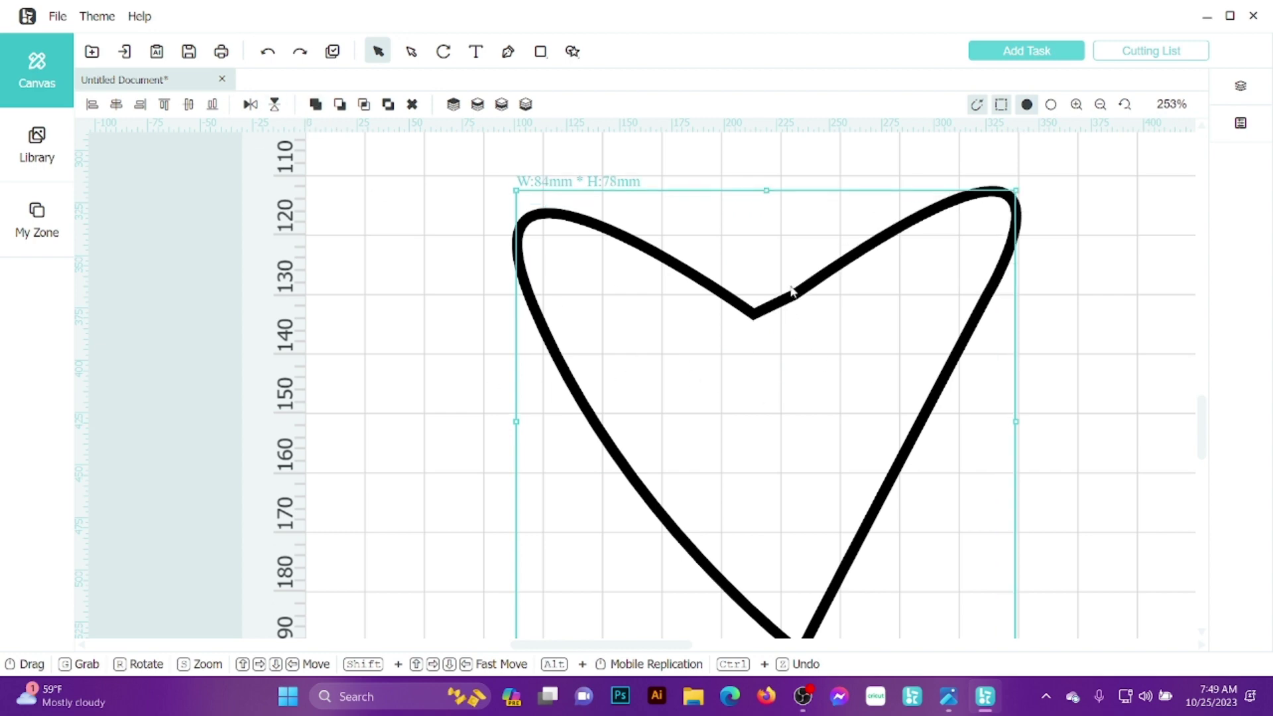
click(299, 54)
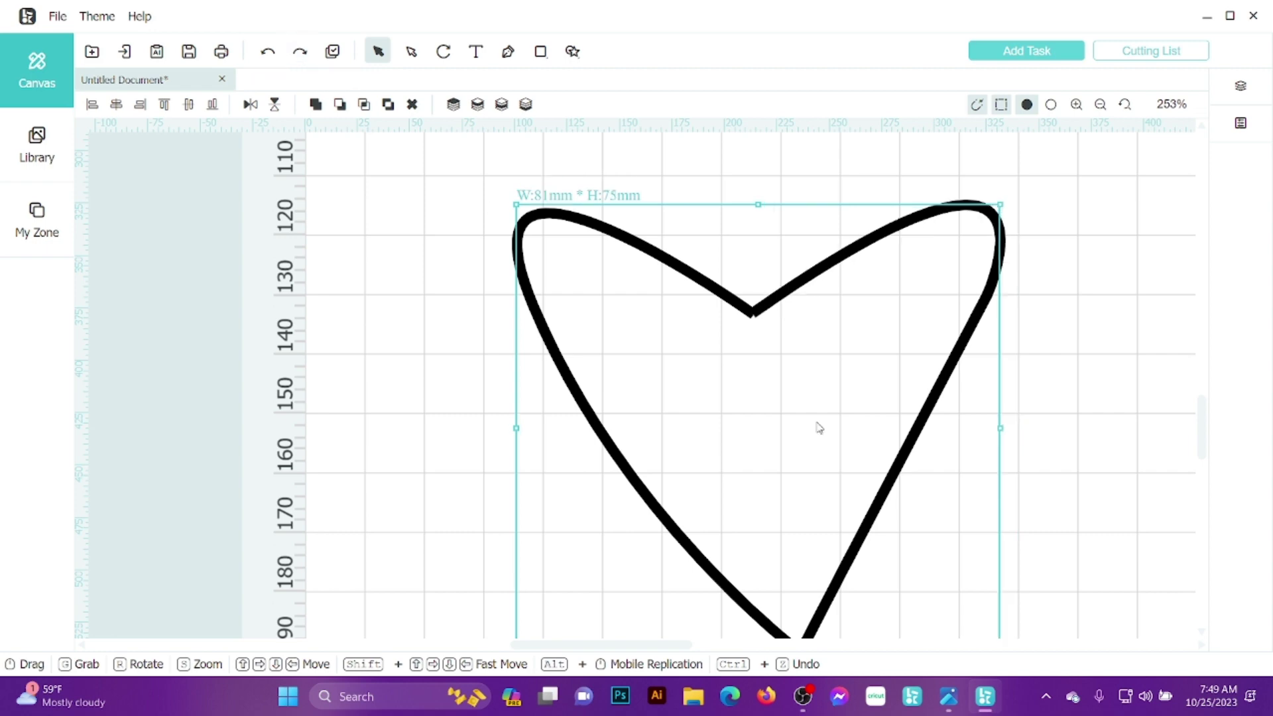
- Try moving the notch point down and left, undoing each change
click(411, 51)
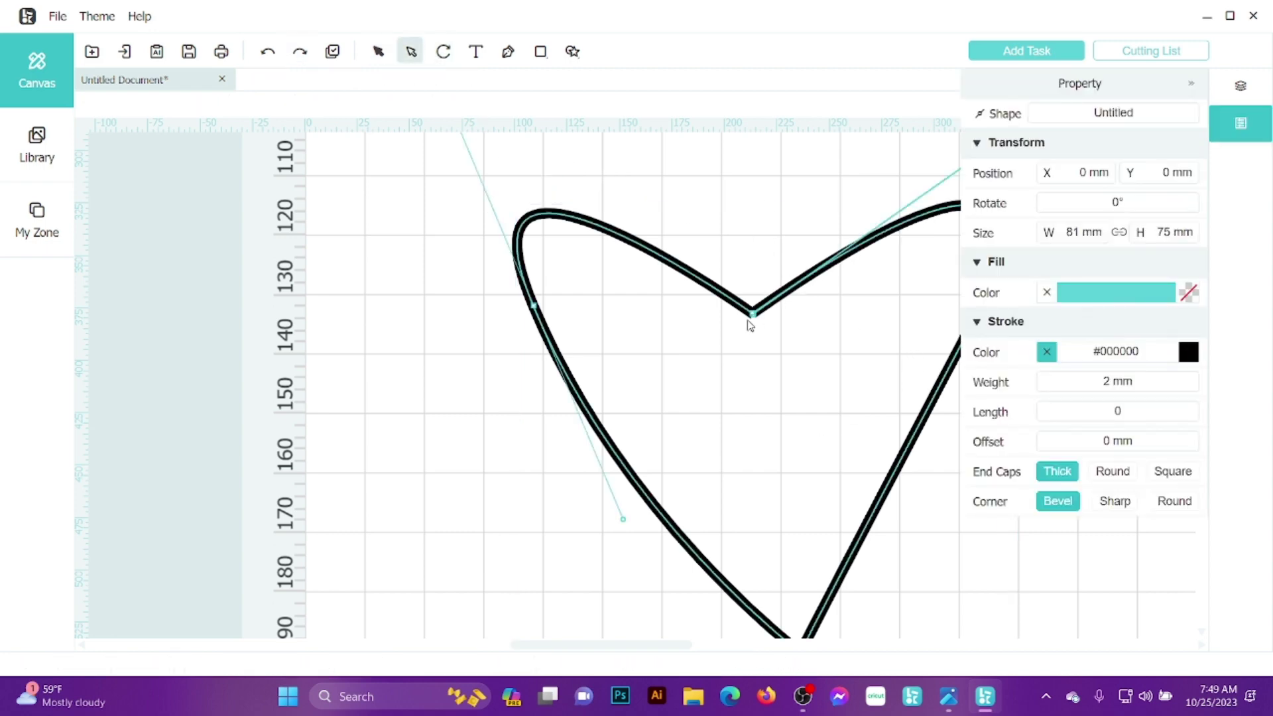
drag(753, 320, 756, 350)
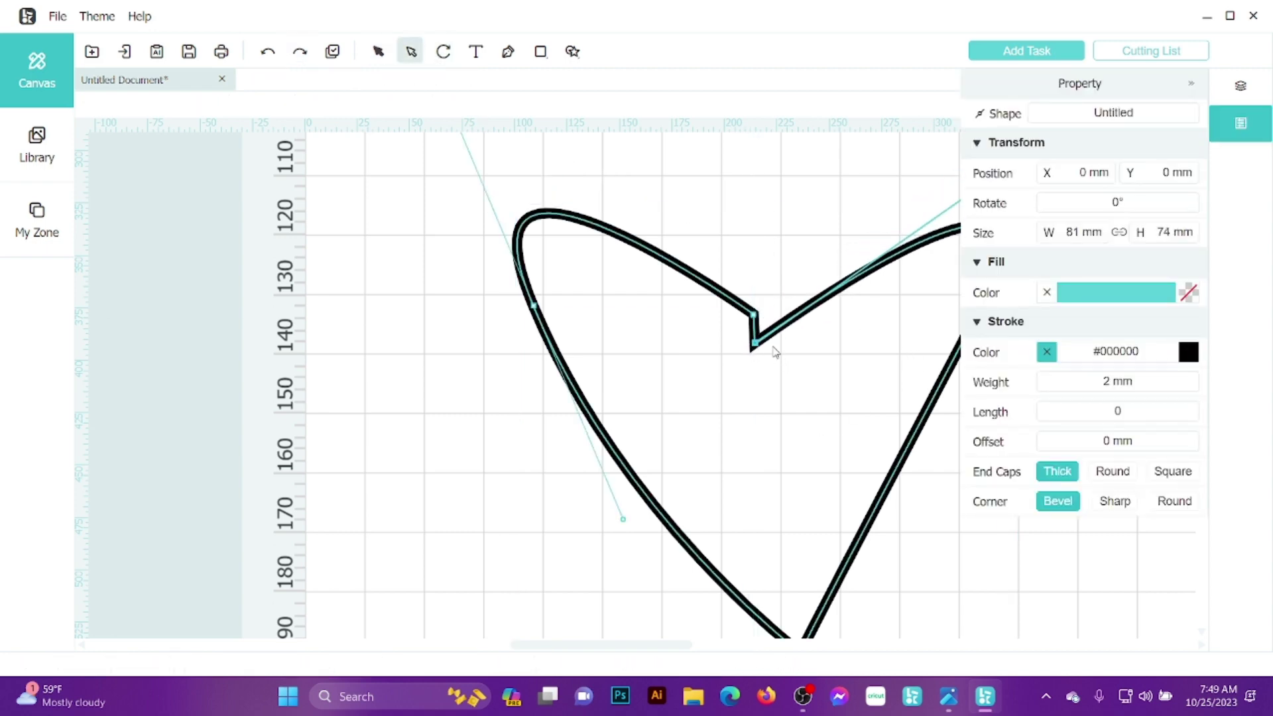
key(ctrl+z)
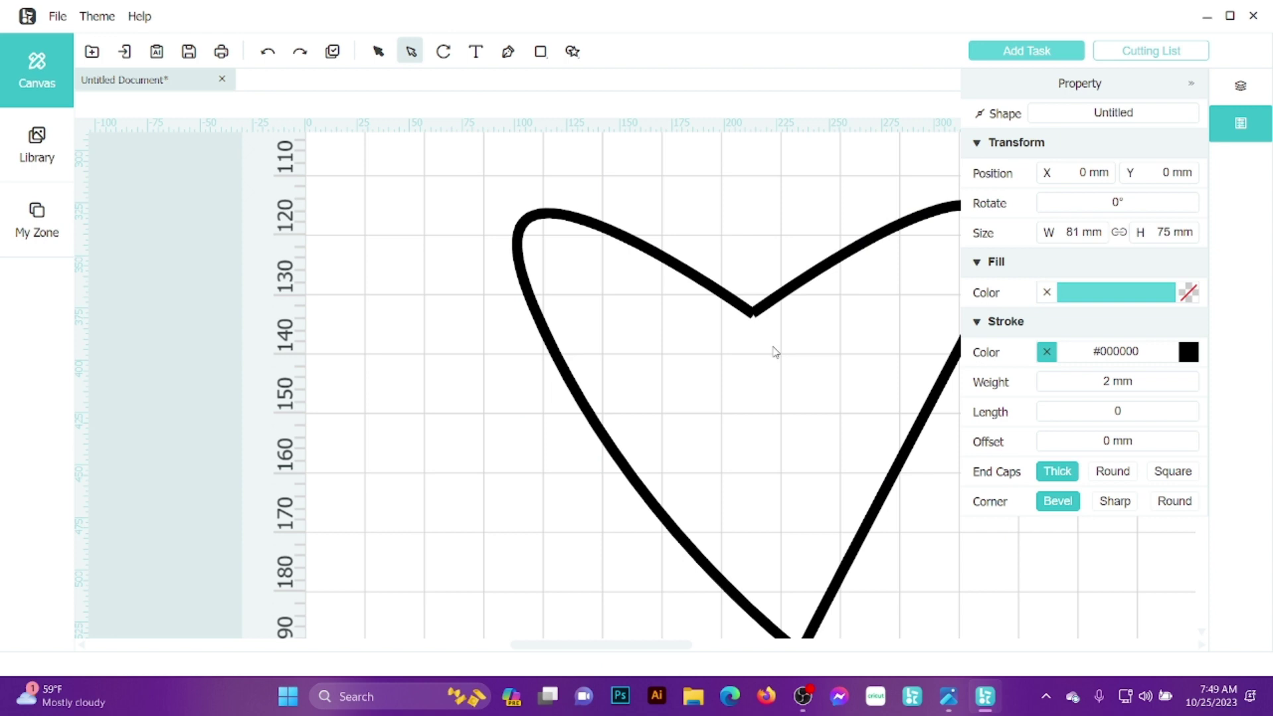
drag(754, 311, 618, 312)
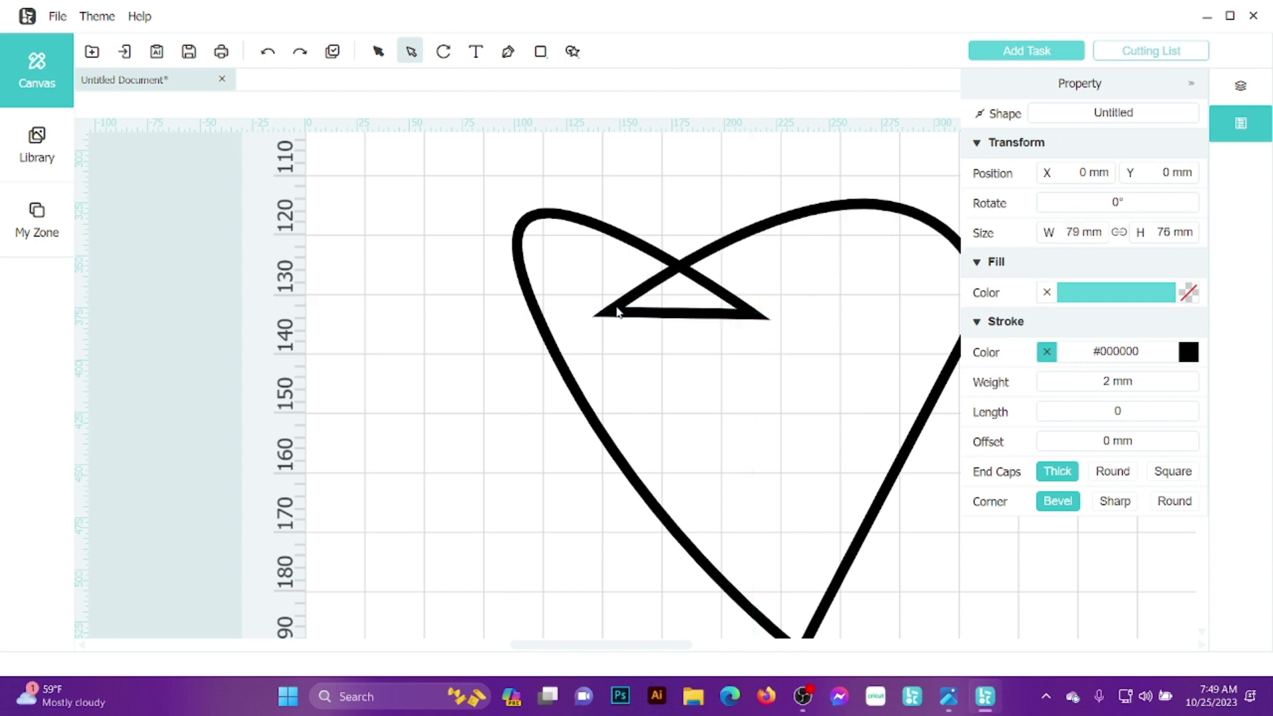
key(ctrl+z)
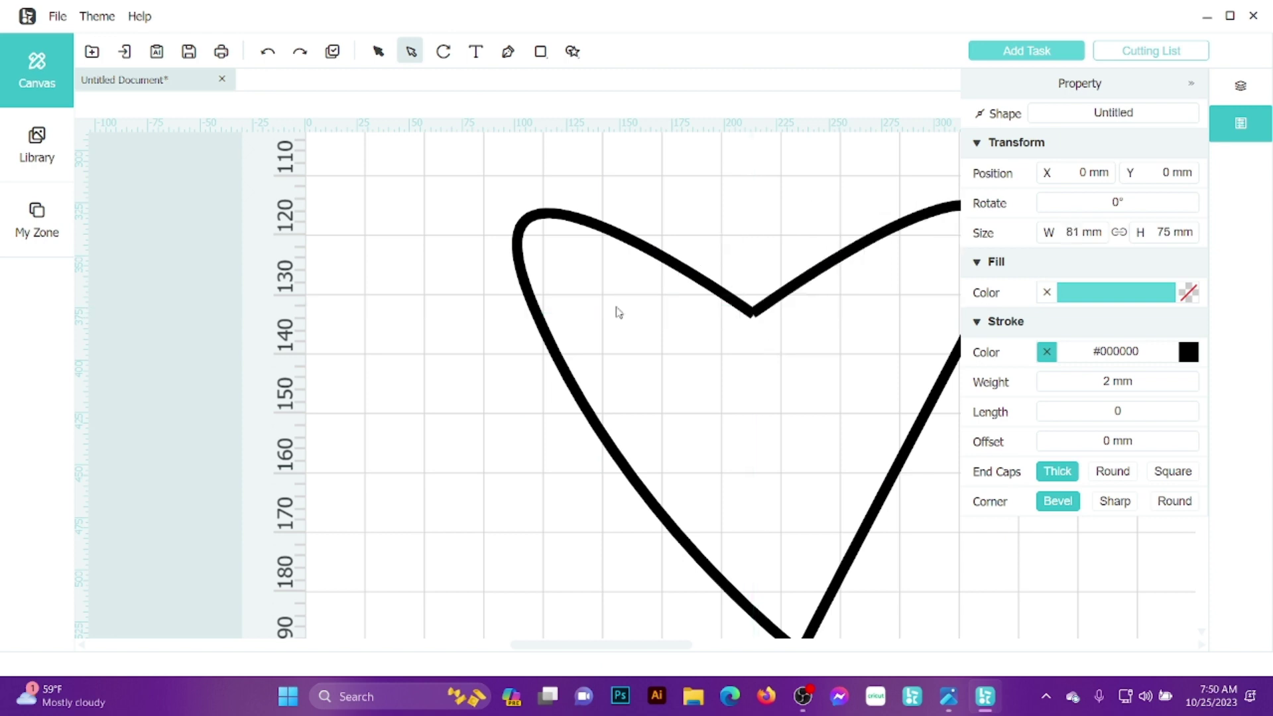
click(559, 221)
click(579, 228)
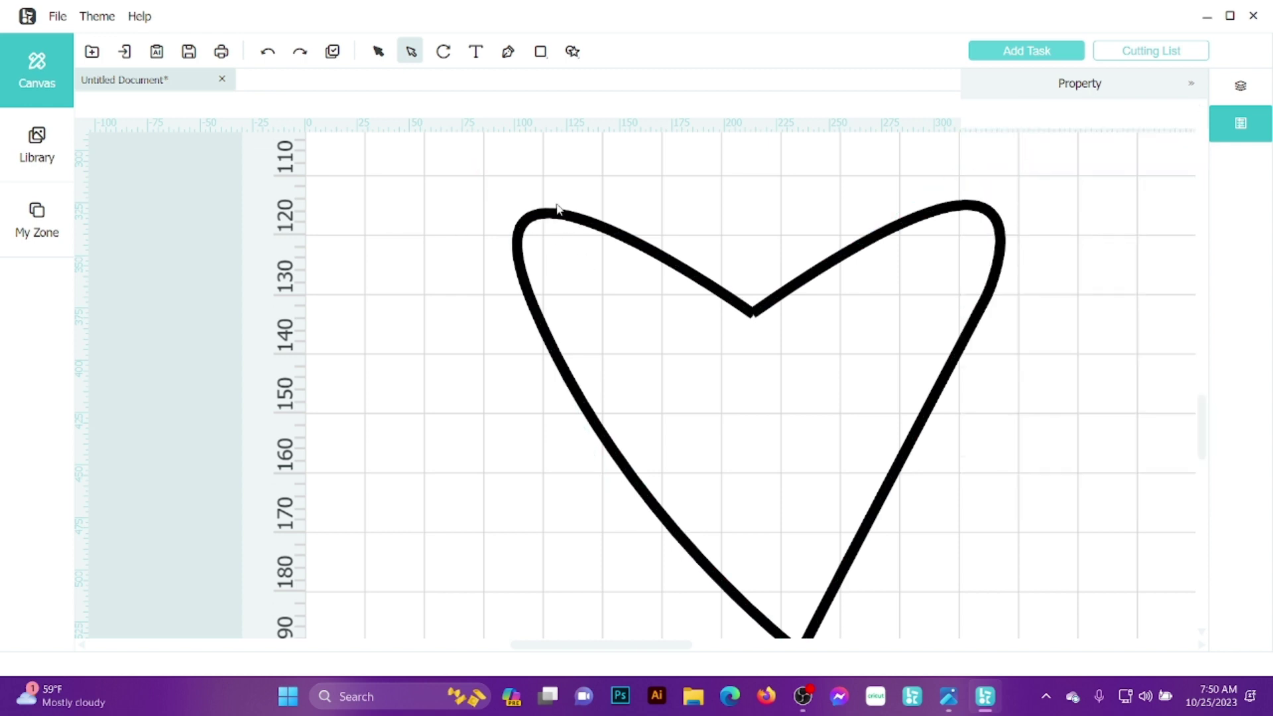
- Set the hand-drawn heart's stroke Weight to 6 mm, End Caps Round and Corner Round
click(554, 217)
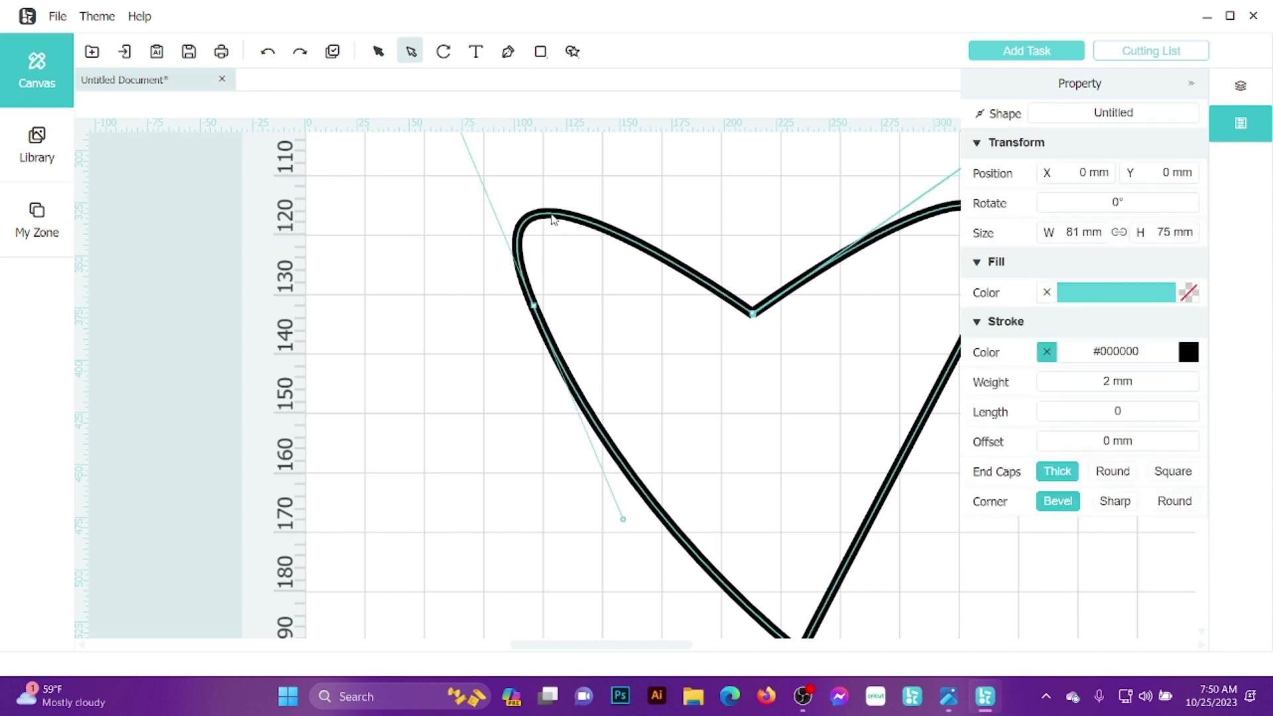
click(1192, 382)
click(1192, 383)
click(1192, 383)
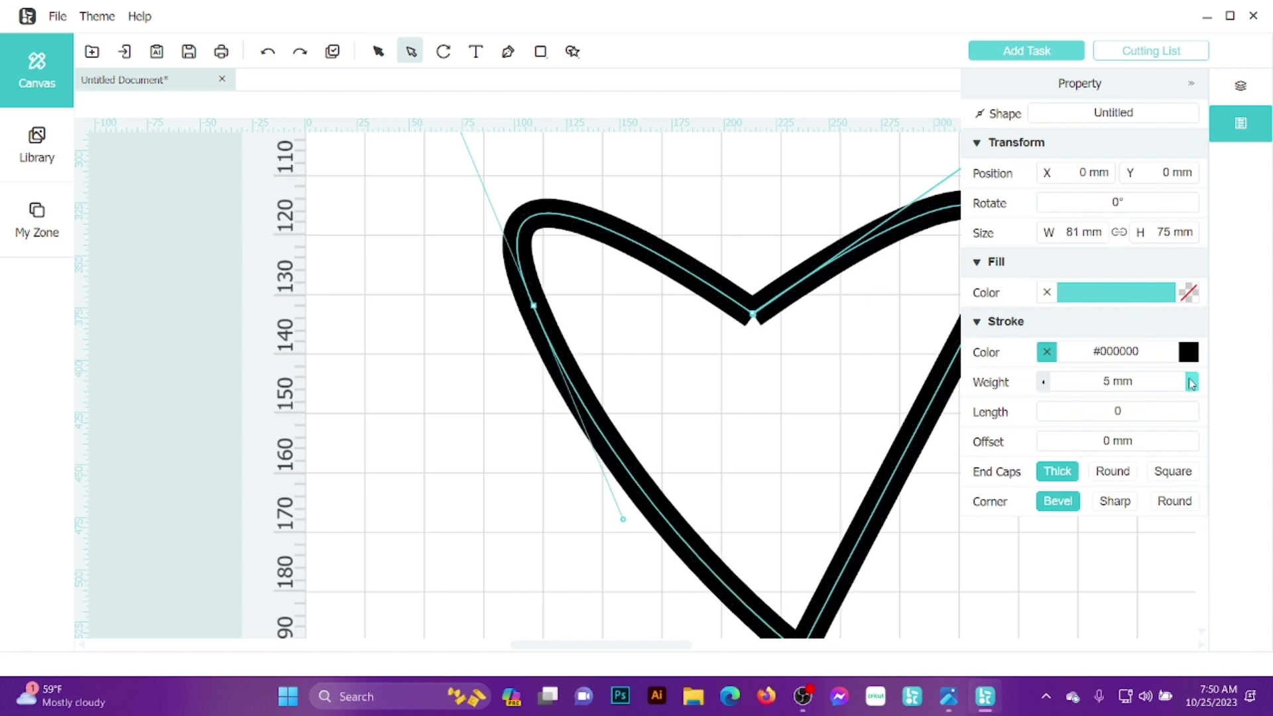
click(1192, 383)
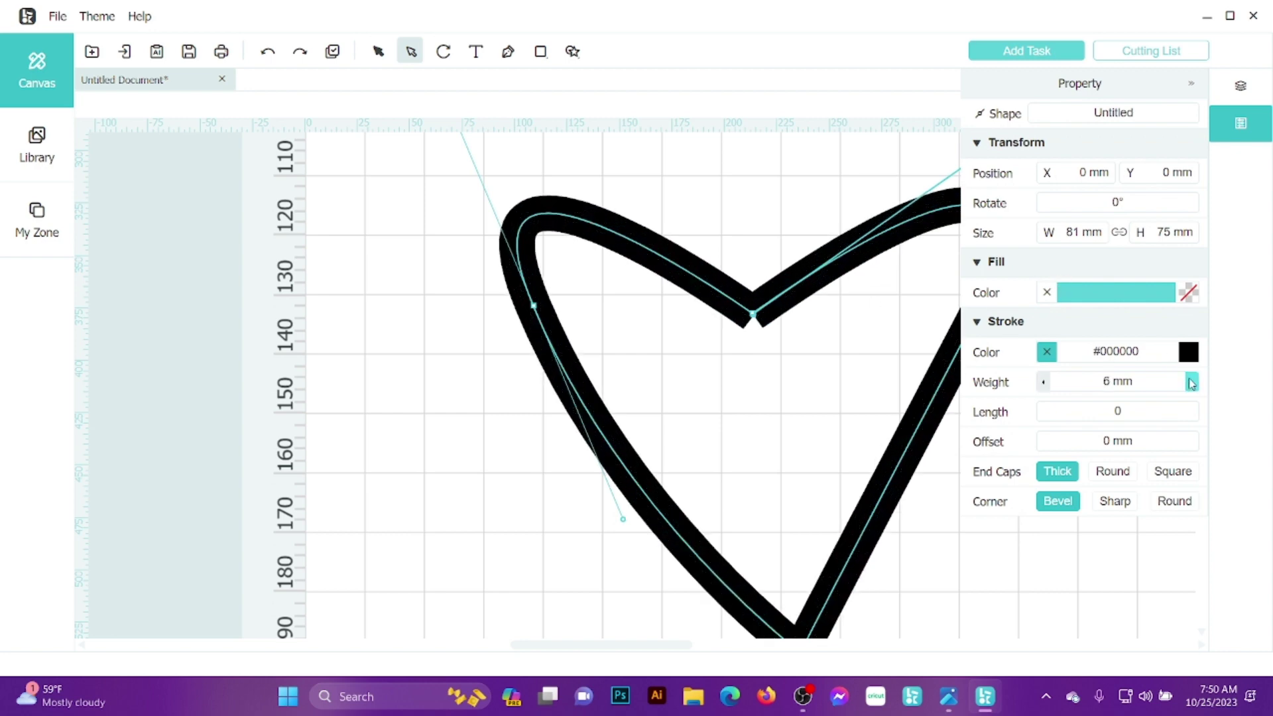
click(1127, 483)
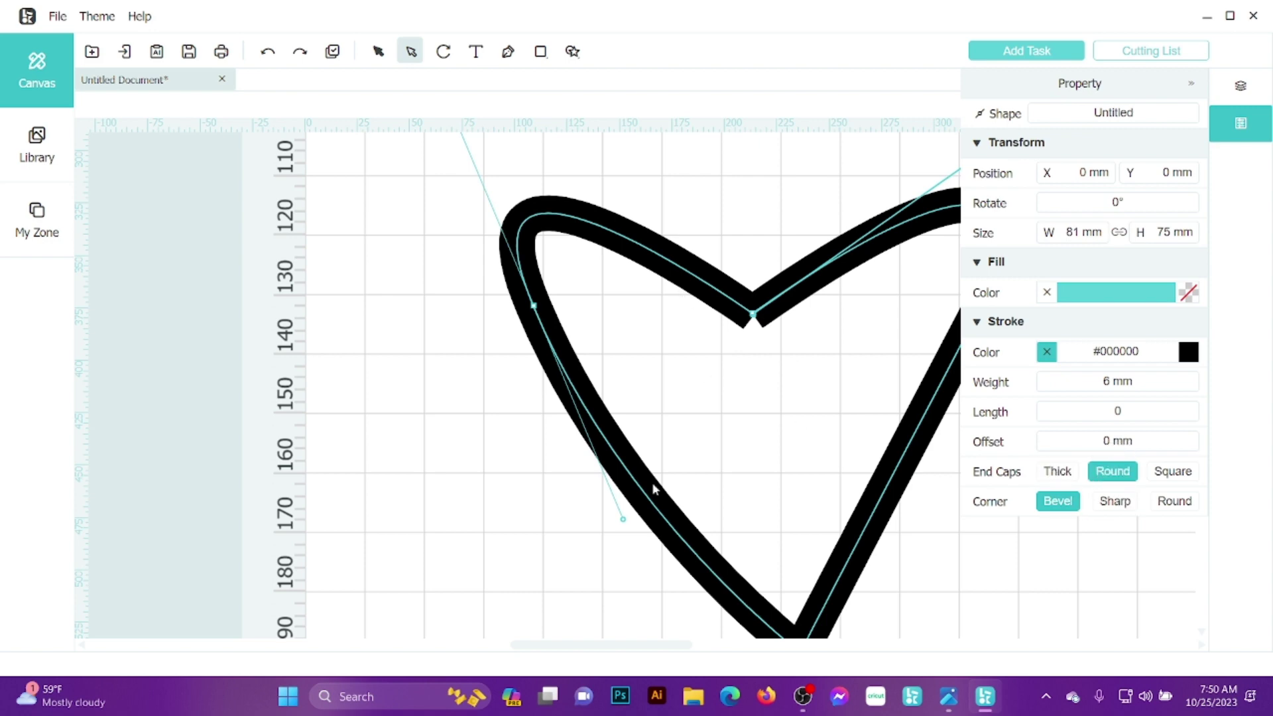
scroll(654, 489, down, 3)
scroll(655, 489, up, 2)
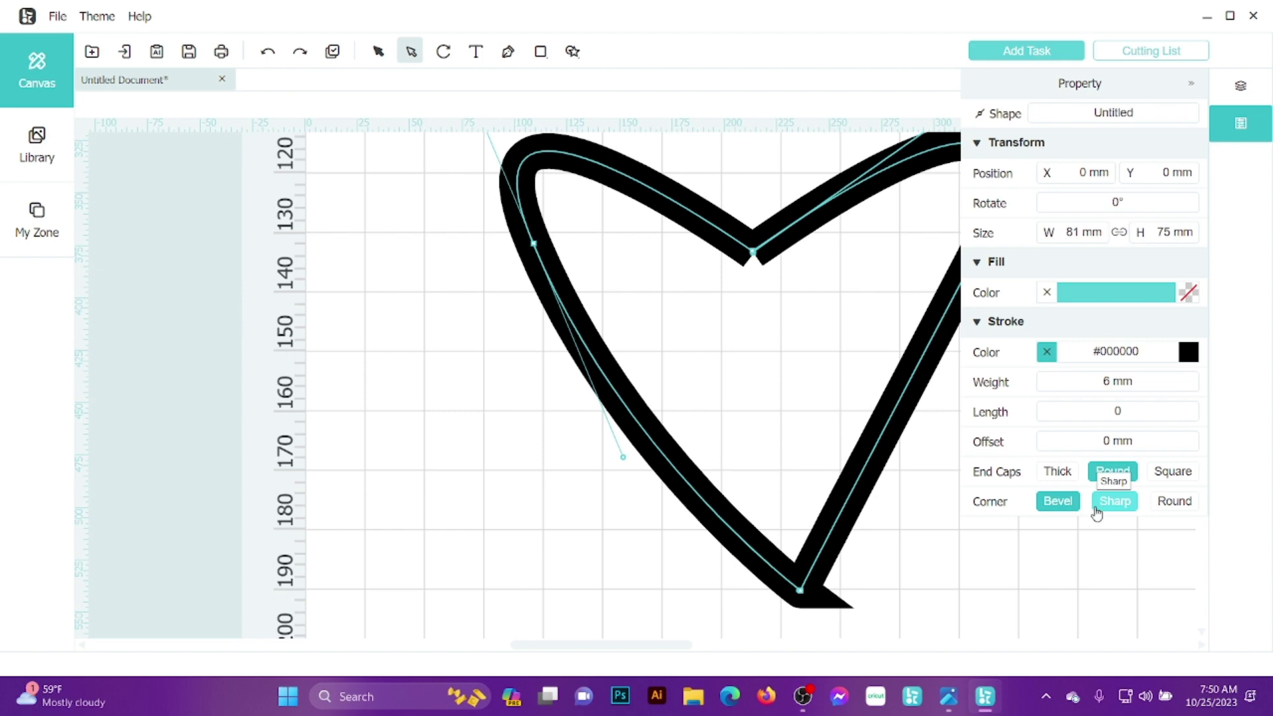
click(1171, 506)
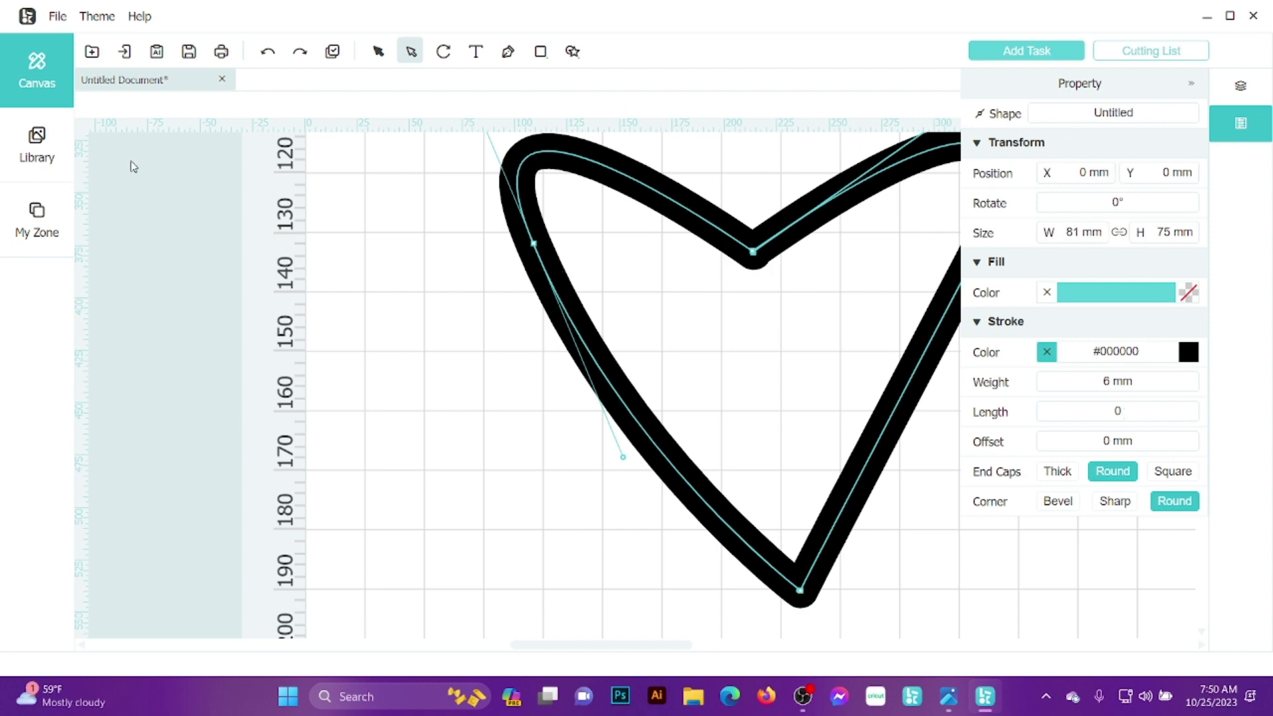
- Select the thick black heart outline and move it left and up beneath the red heart
click(378, 51)
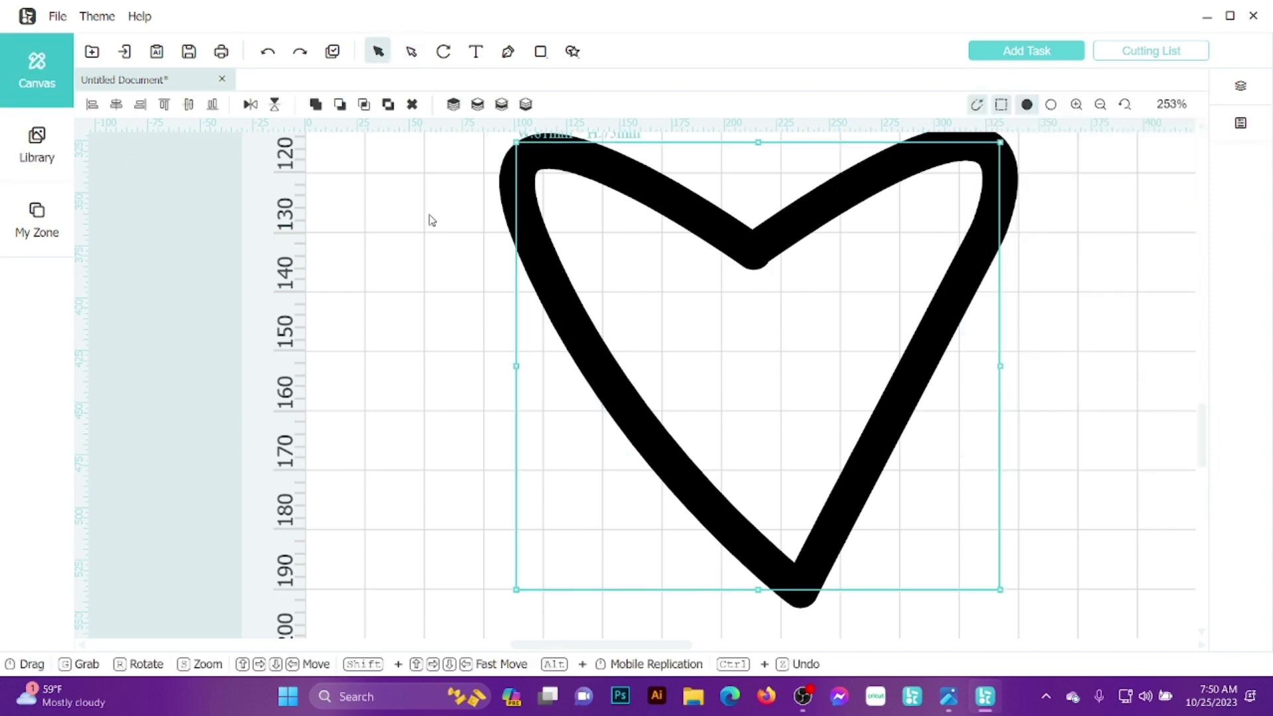
click(430, 220)
click(743, 312)
drag(693, 213, 525, 228)
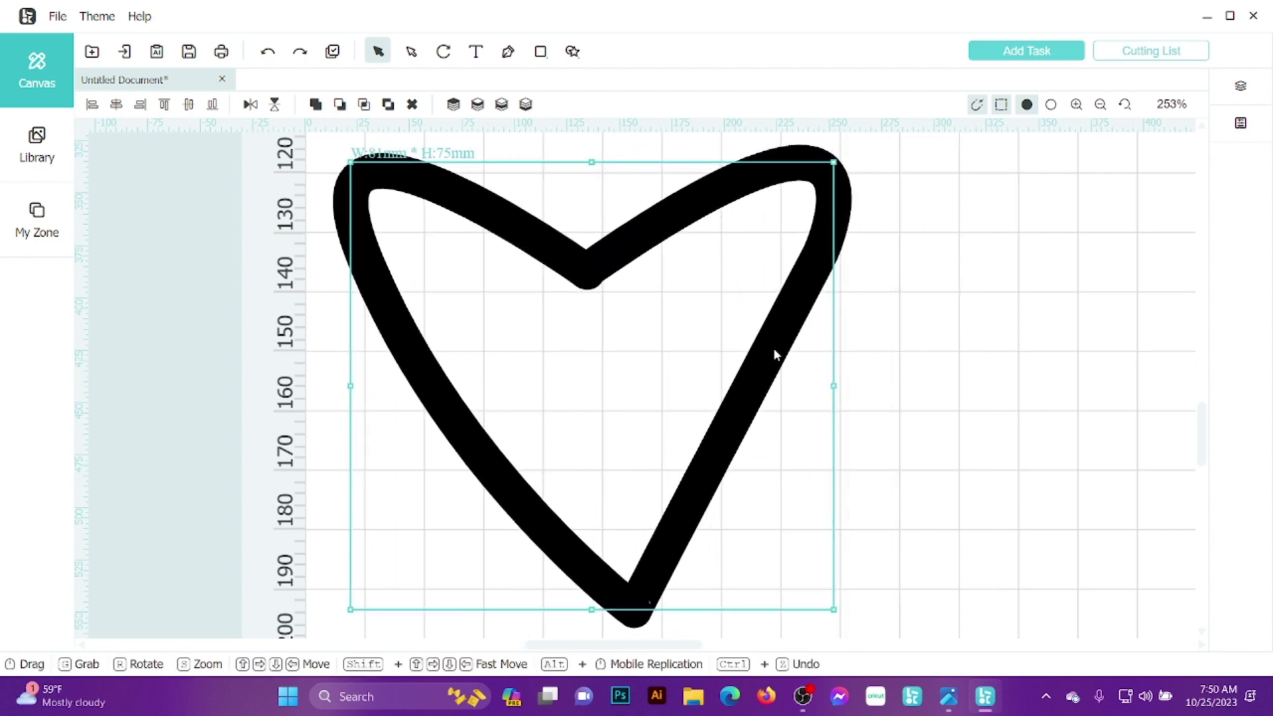
scroll(779, 372, up, 3)
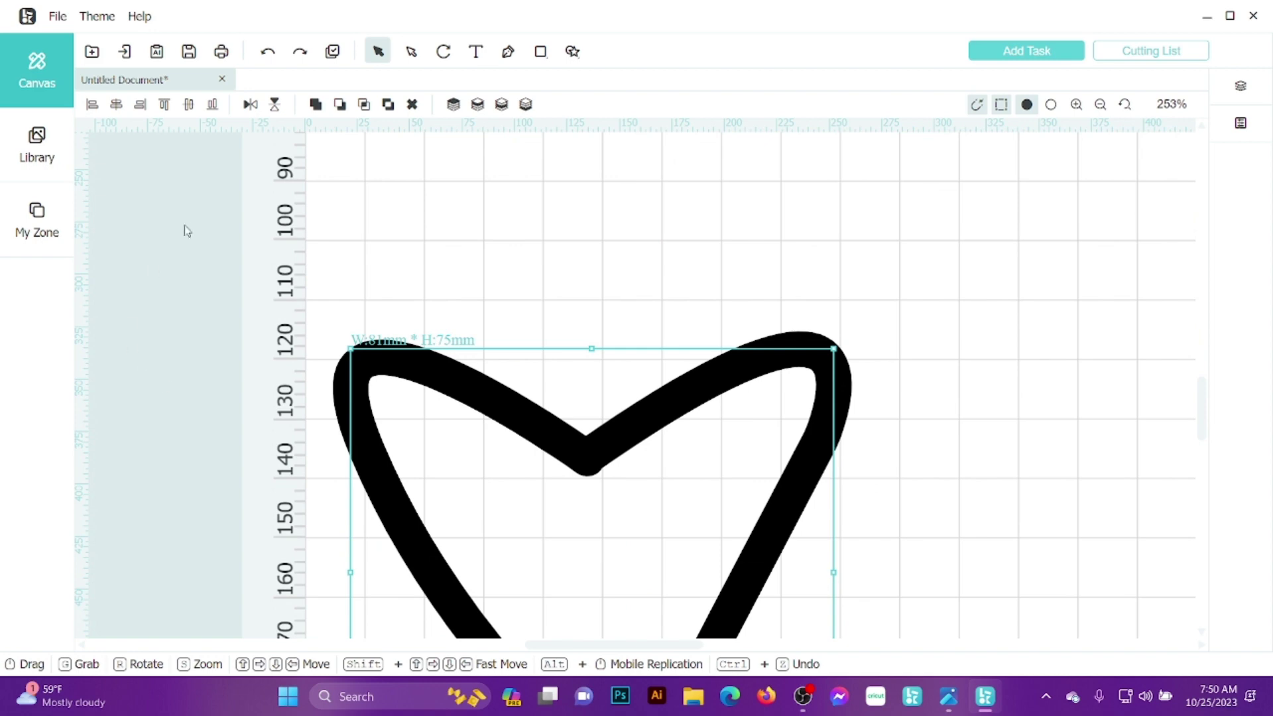
scroll(615, 352, down, 5)
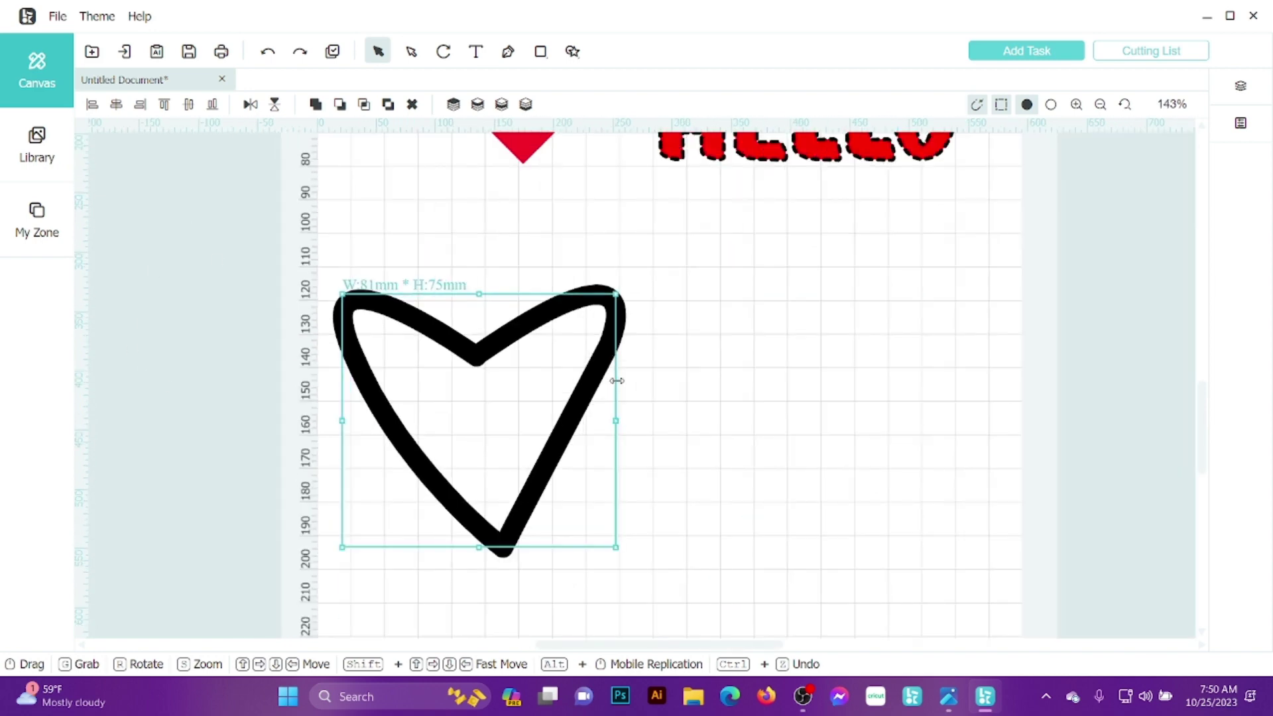
drag(586, 398, 613, 343)
- Zoom out to view the whole mat with all three designs
scroll(612, 343, down, 4)
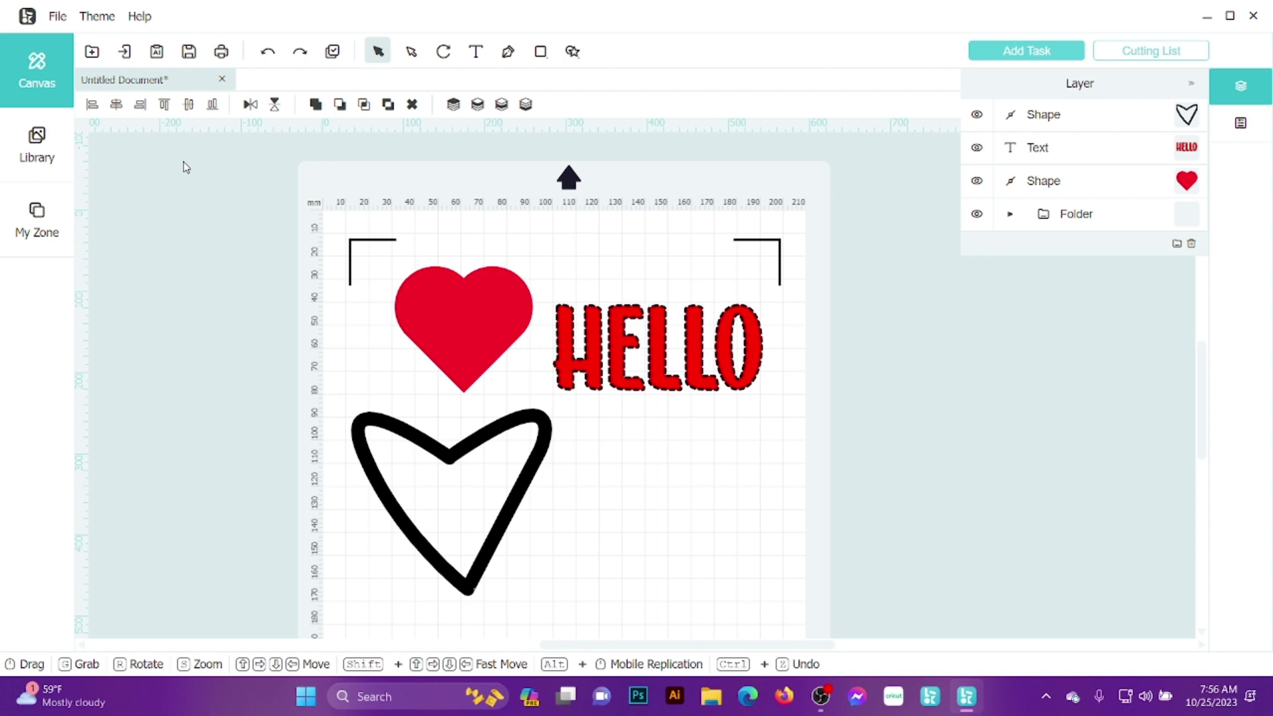
click(127, 15)
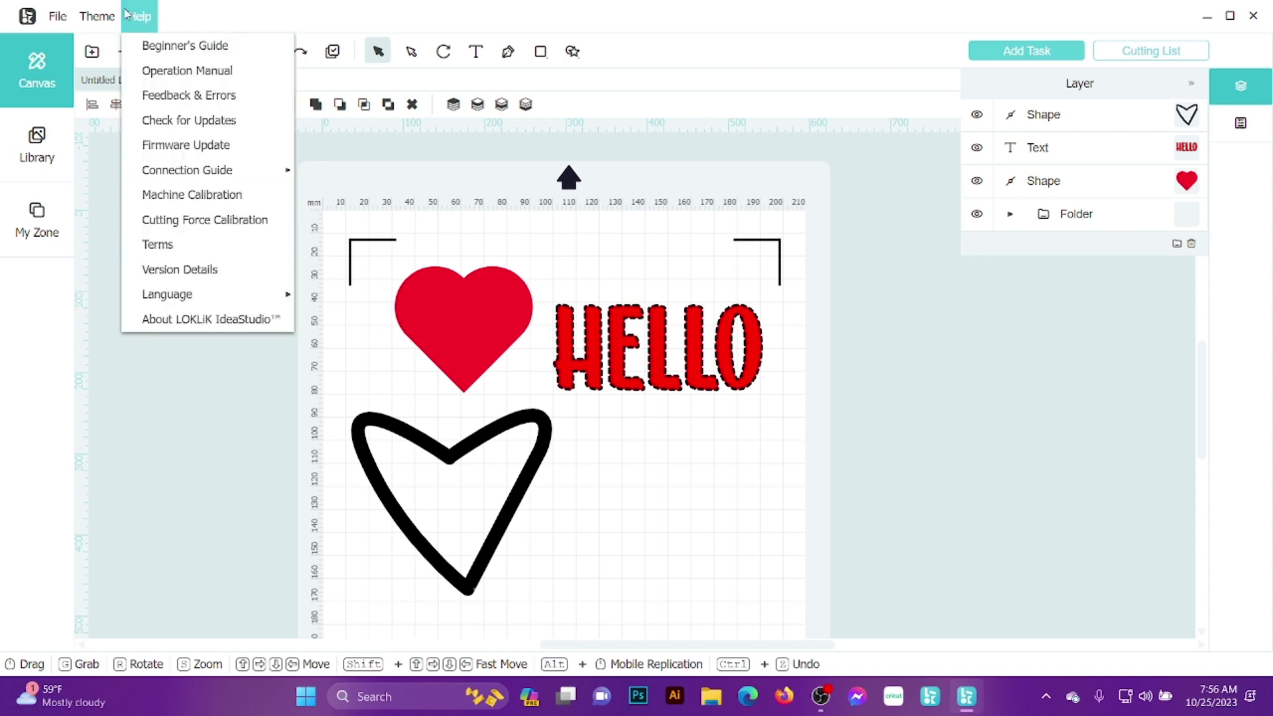
mouse_move(157, 169)
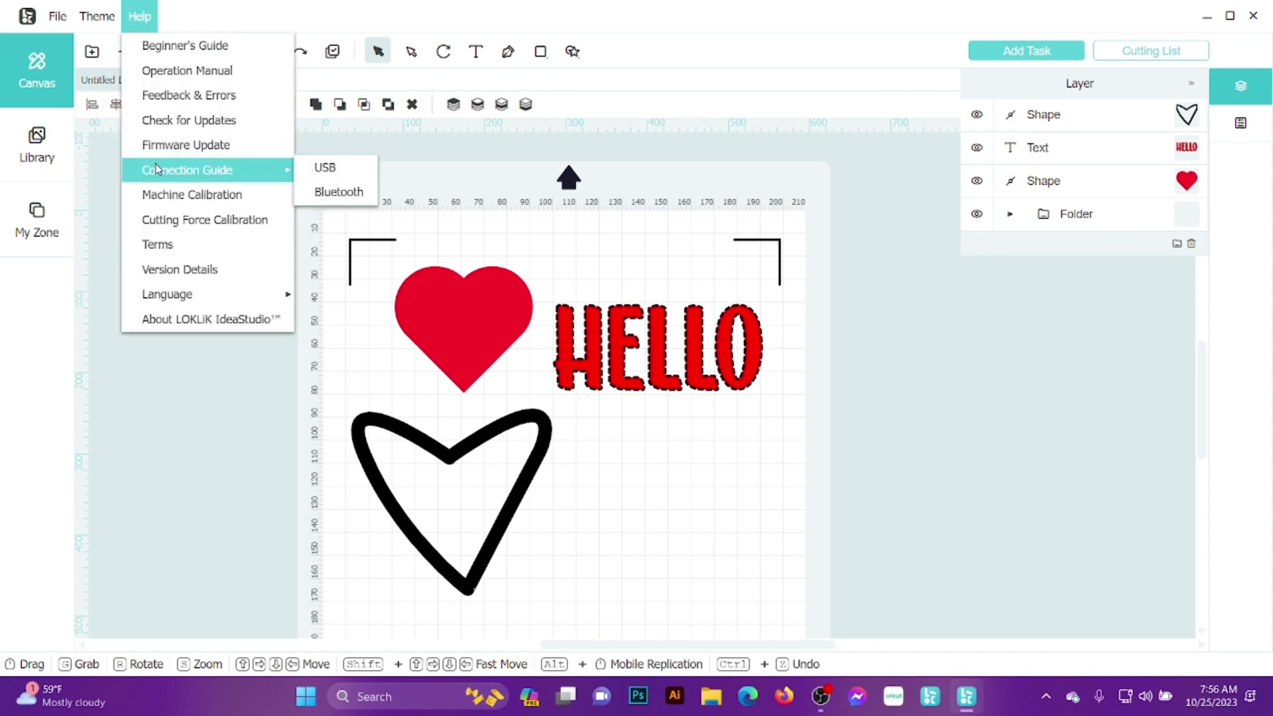
click(188, 95)
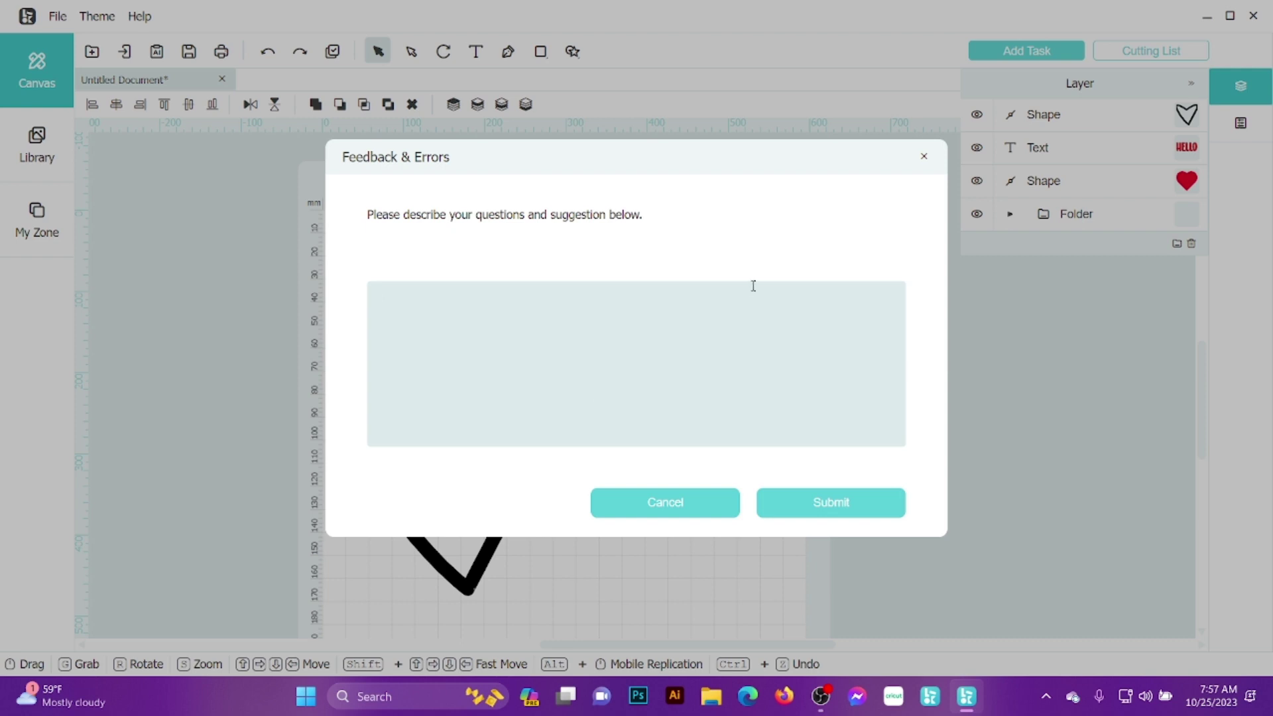
click(924, 157)
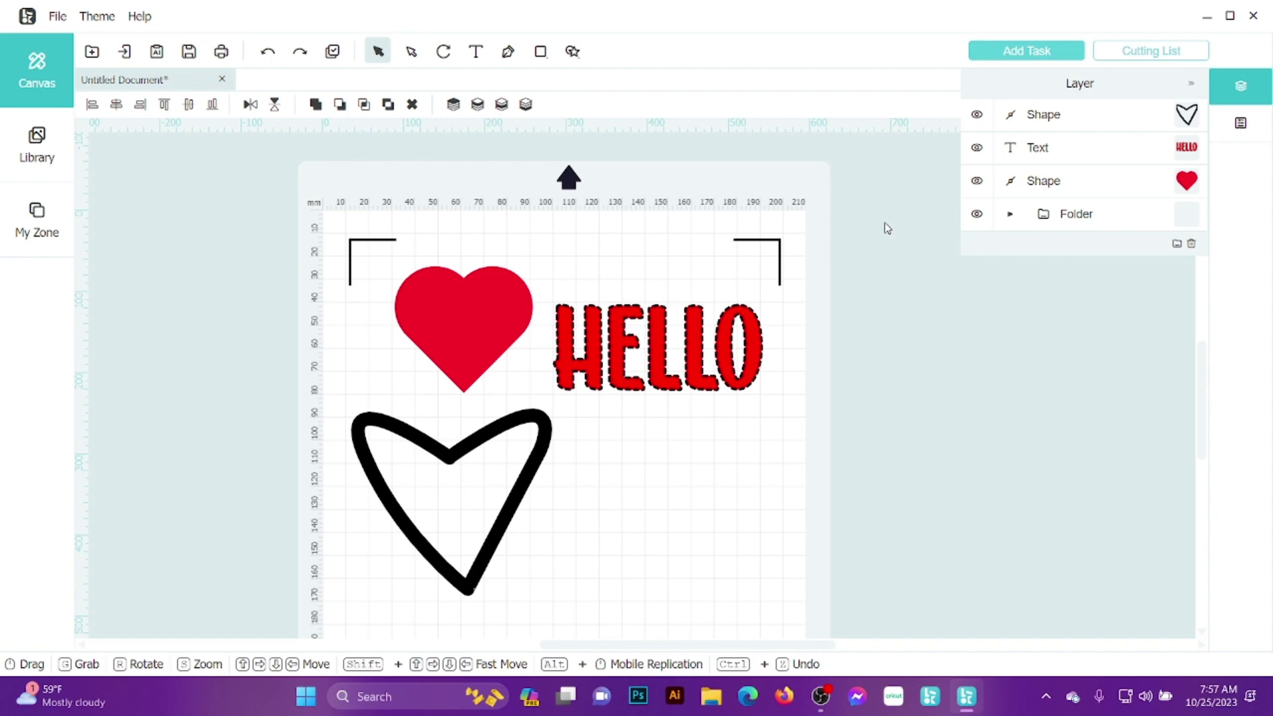